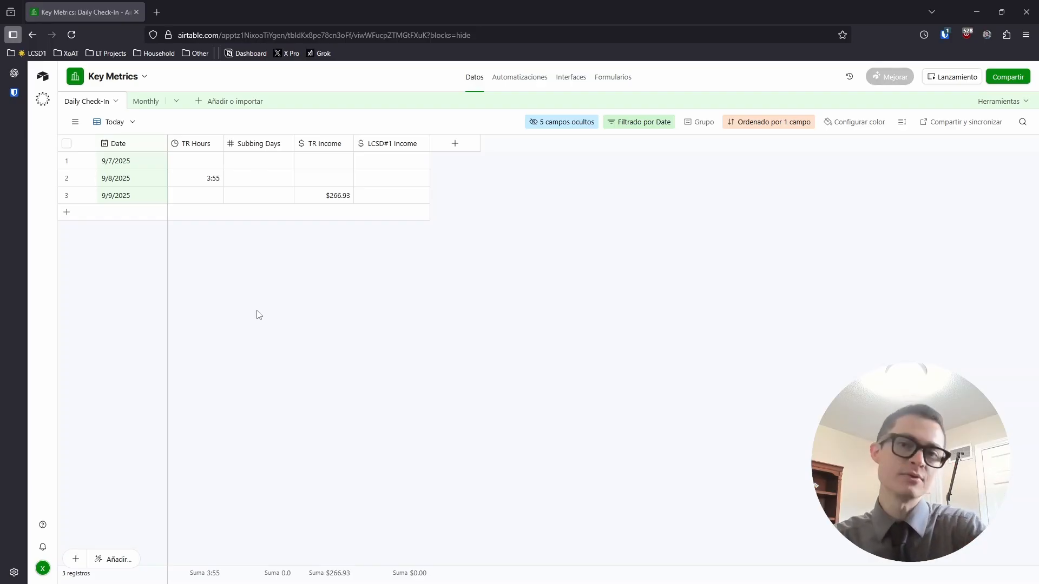
Check the column sums for TR Hours, Subbing Days, TR Income and LCSD#1 Income in Daily Check-In
{"action": "left_click", "coordinate": [196, 145]}
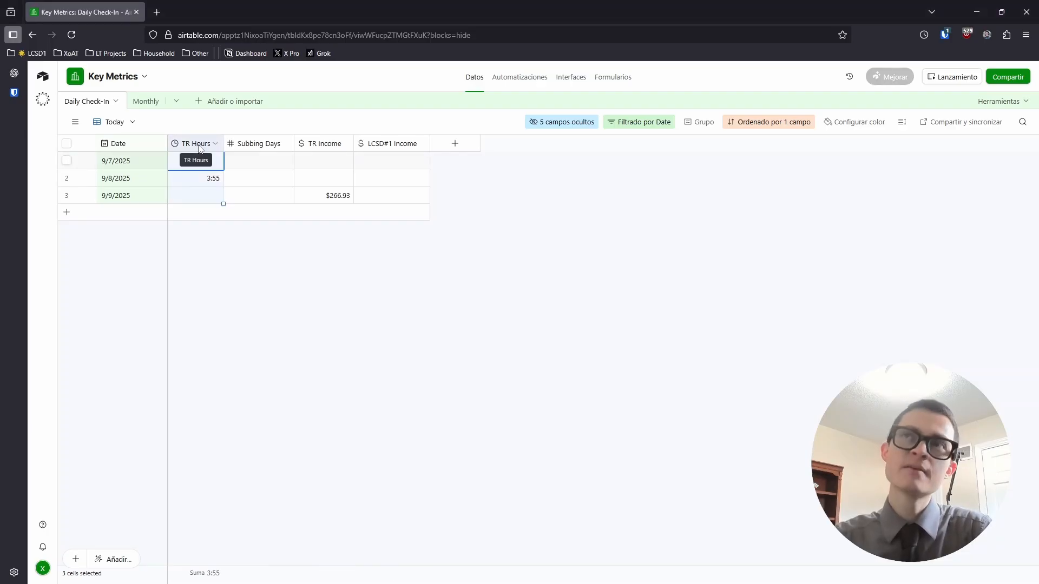
{"action": "left_click", "coordinate": [260, 144]}
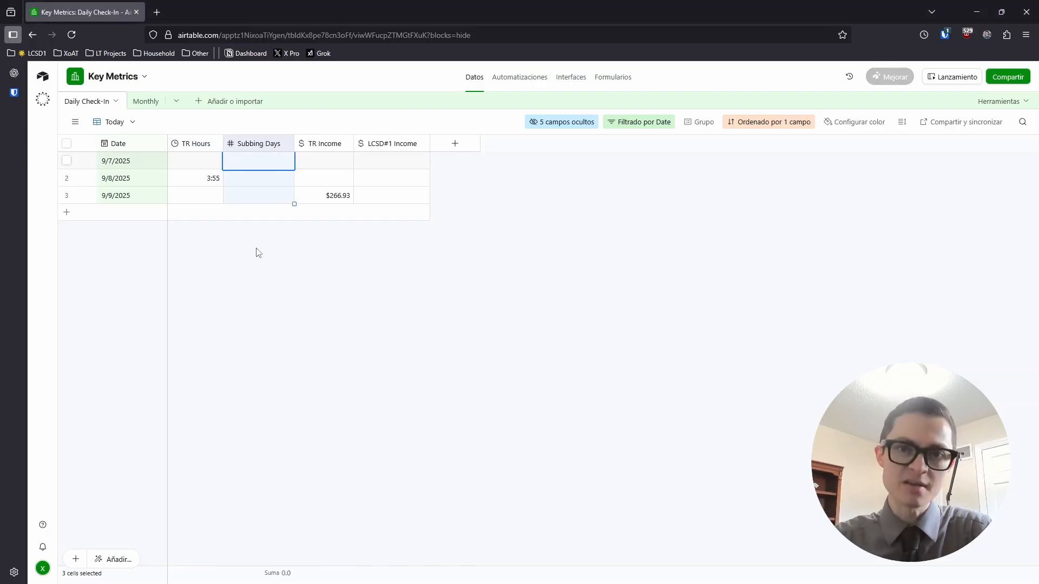
{"action": "left_click", "coordinate": [256, 285]}
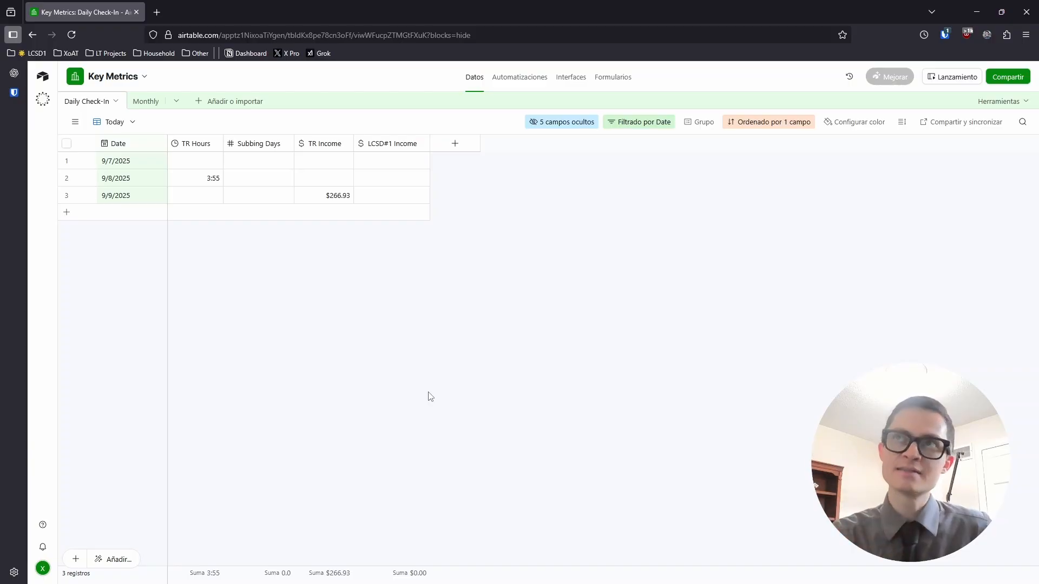
{"action": "left_click", "coordinate": [193, 145]}
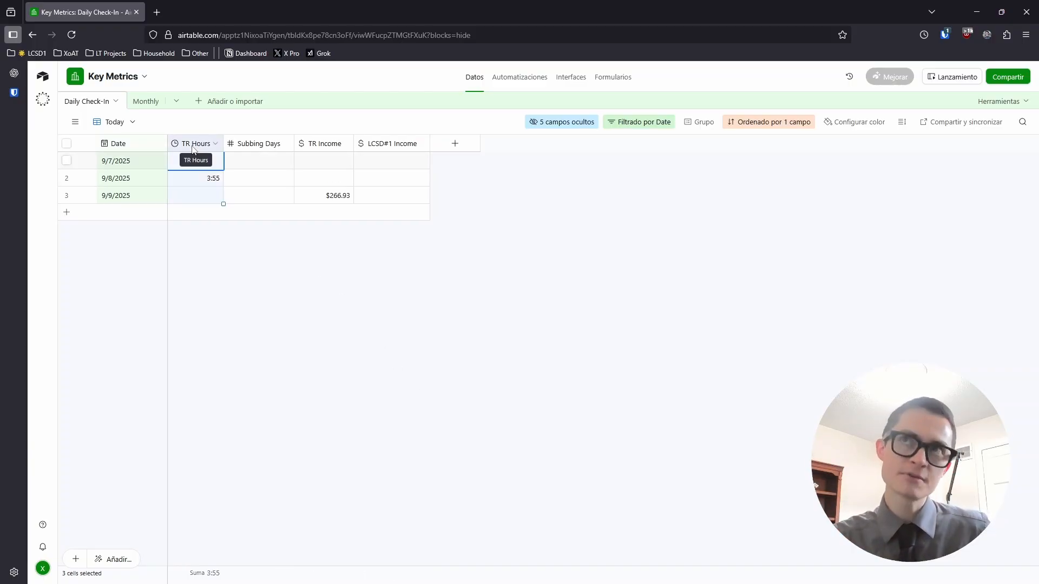
{"action": "left_click", "coordinate": [250, 144]}
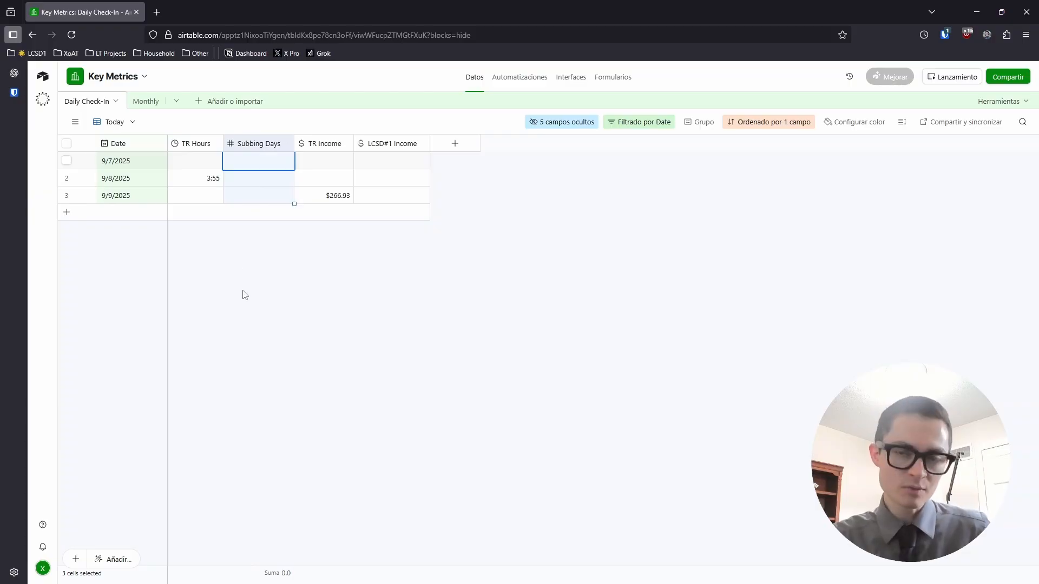
{"action": "left_click", "coordinate": [324, 144]}
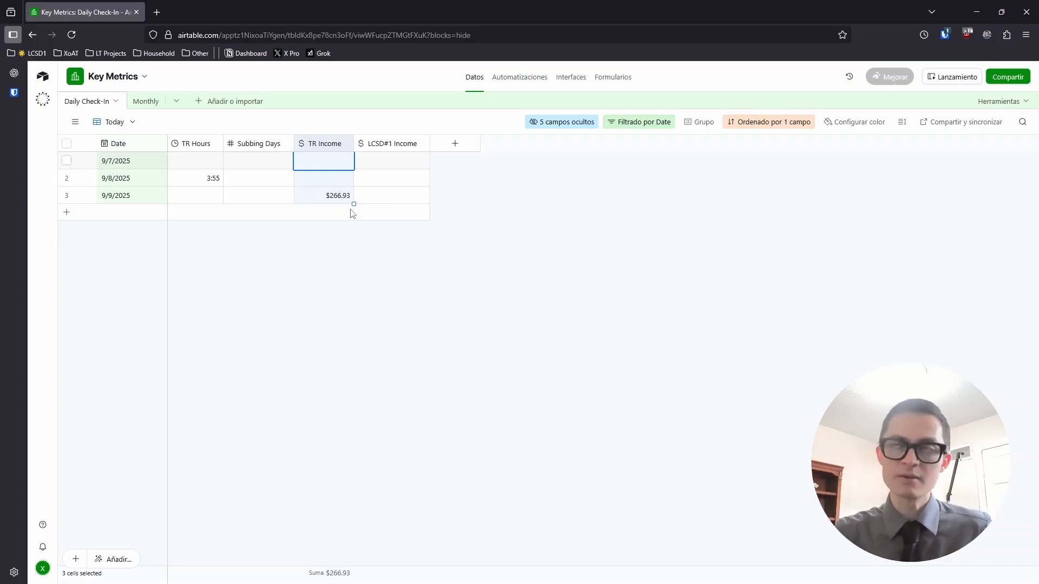
{"action": "left_click", "coordinate": [381, 151]}
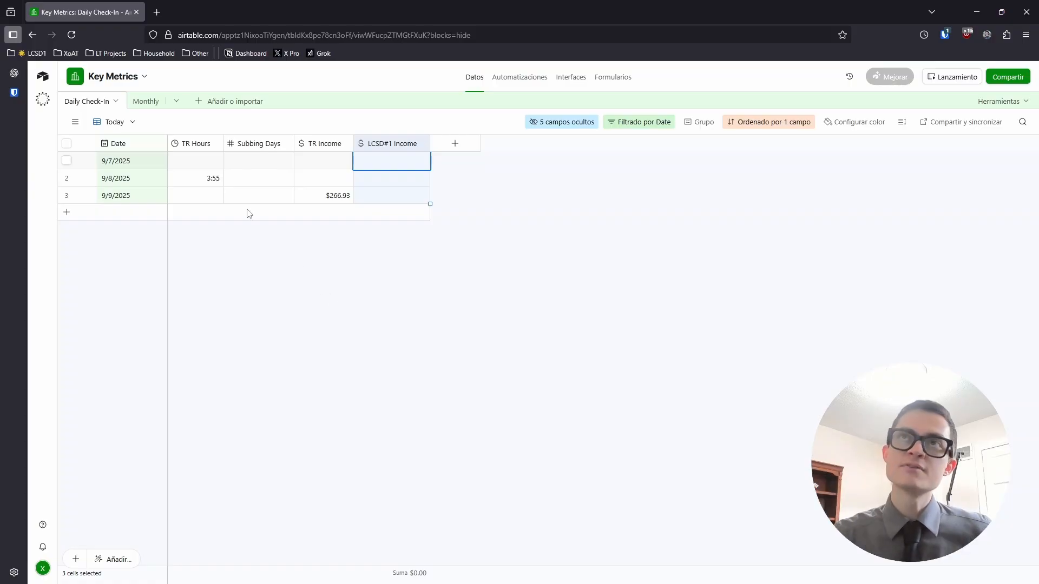
In the Monthly table, review September 2025's 30:58 TR Hours, 1.0 Sub Days and Est Earnings
{"action": "left_click", "coordinate": [146, 103]}
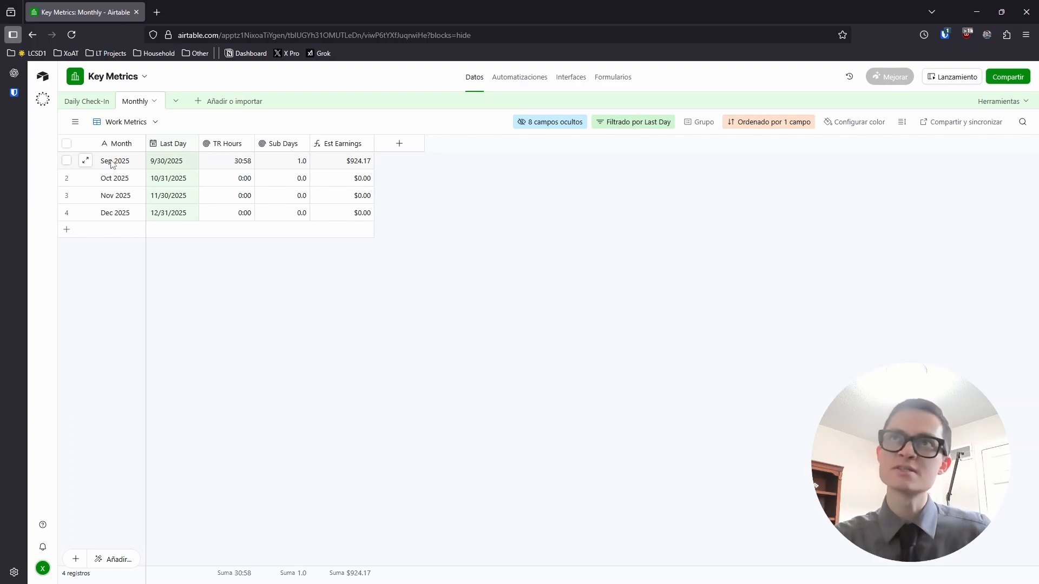
{"action": "left_click", "coordinate": [234, 163]}
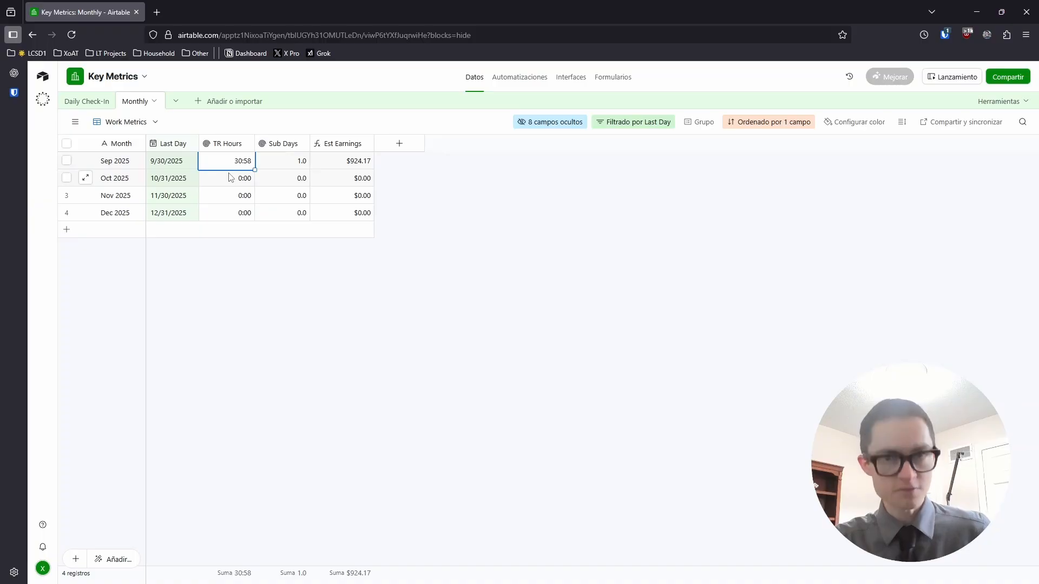
{"action": "left_click", "coordinate": [274, 163]}
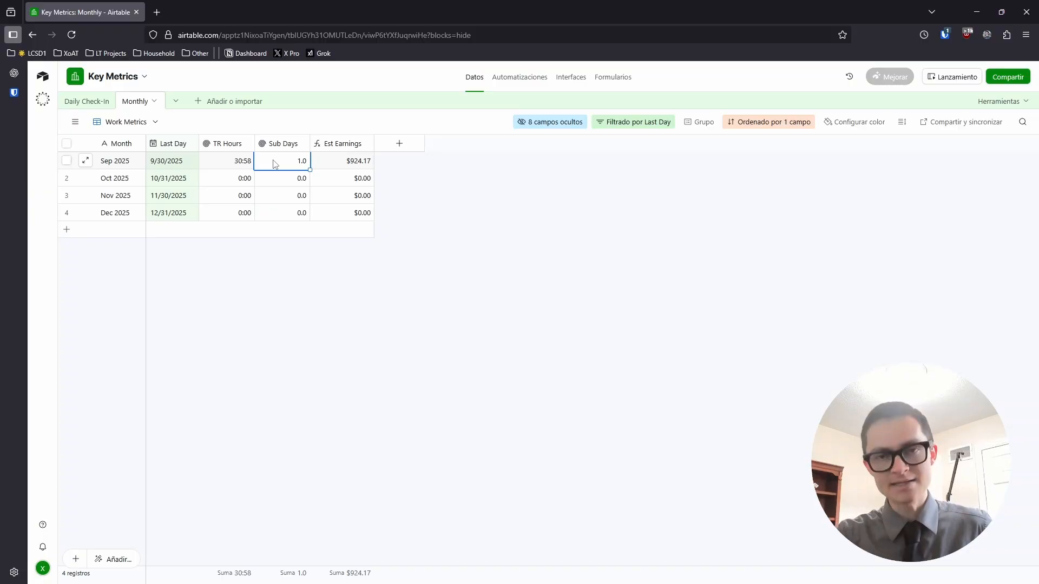
{"action": "left_click", "coordinate": [338, 145]}
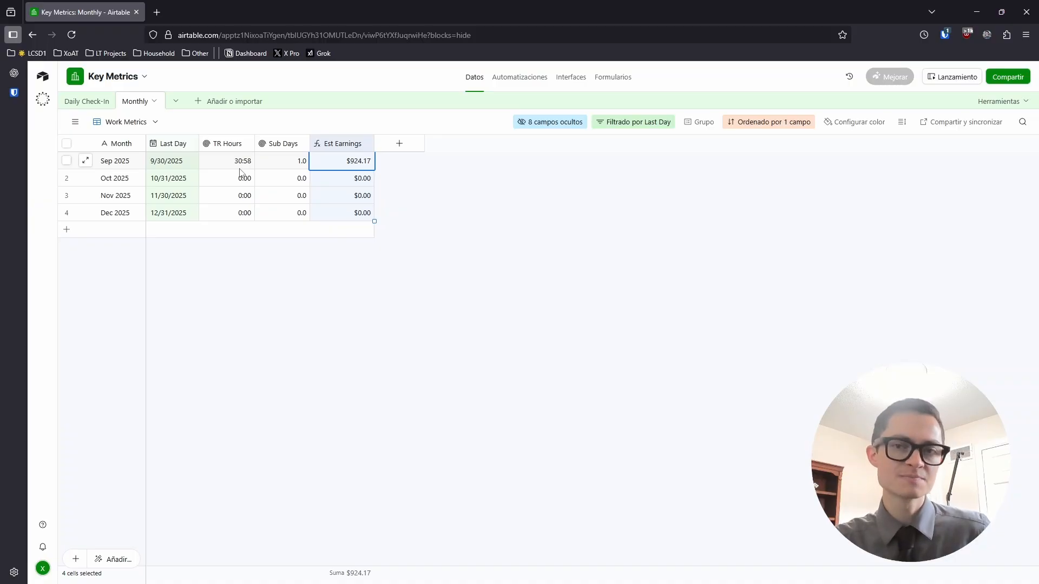
{"action": "left_click", "coordinate": [76, 122]}
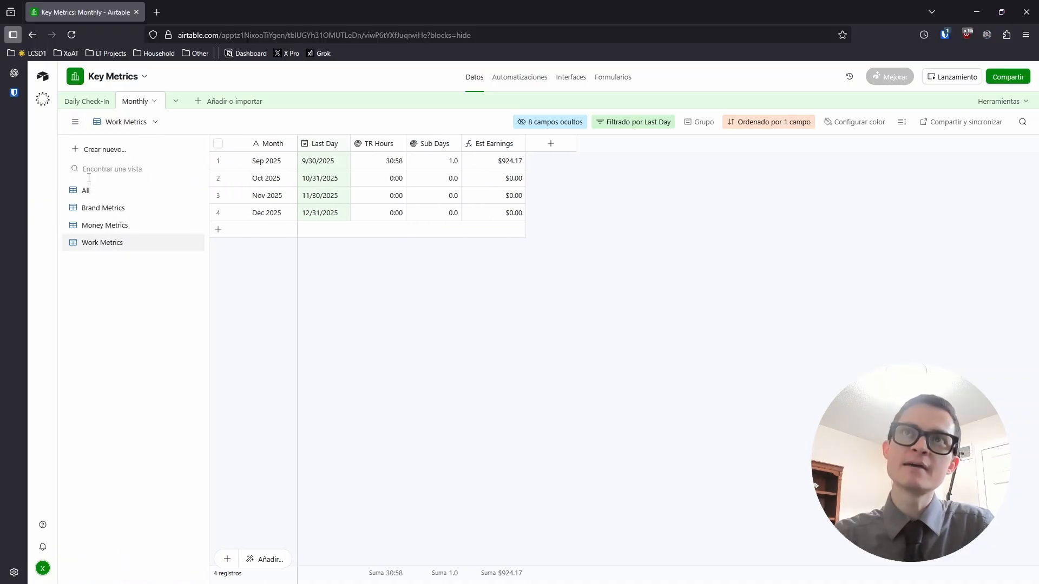
Switch to the Money Metrics view and select the Income column to see its total
{"action": "left_click", "coordinate": [104, 225]}
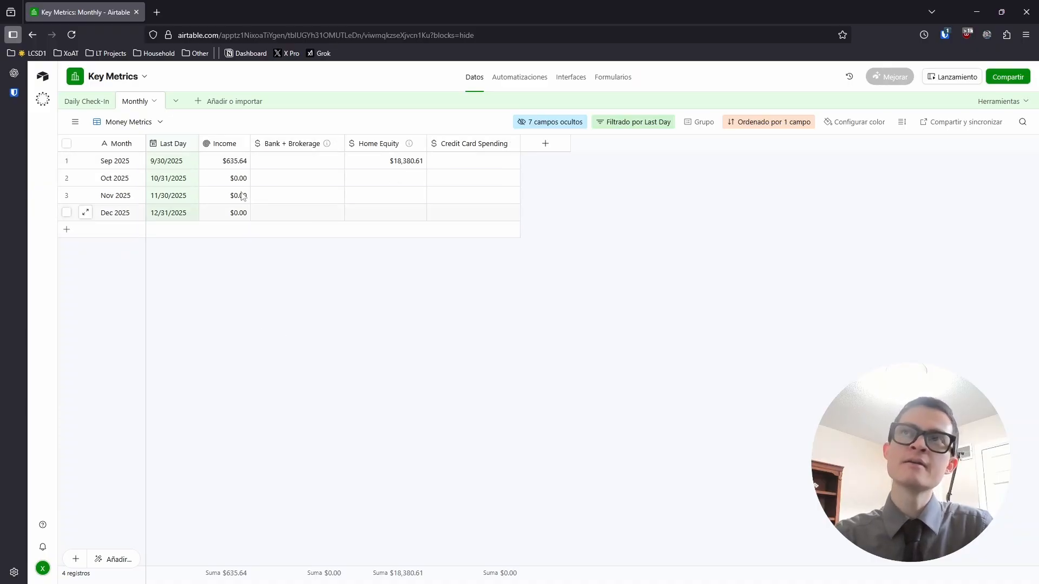
{"action": "left_click", "coordinate": [224, 144]}
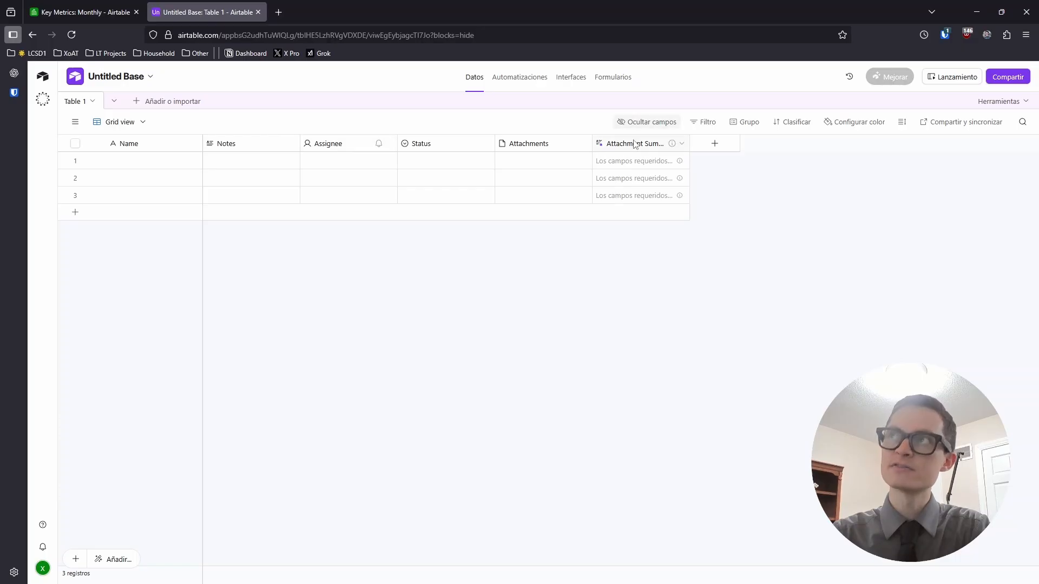
Delete the five fields from Notes through Attachment Summary in Table 1, keeping only Name
{"action": "left_click", "coordinate": [262, 147]}
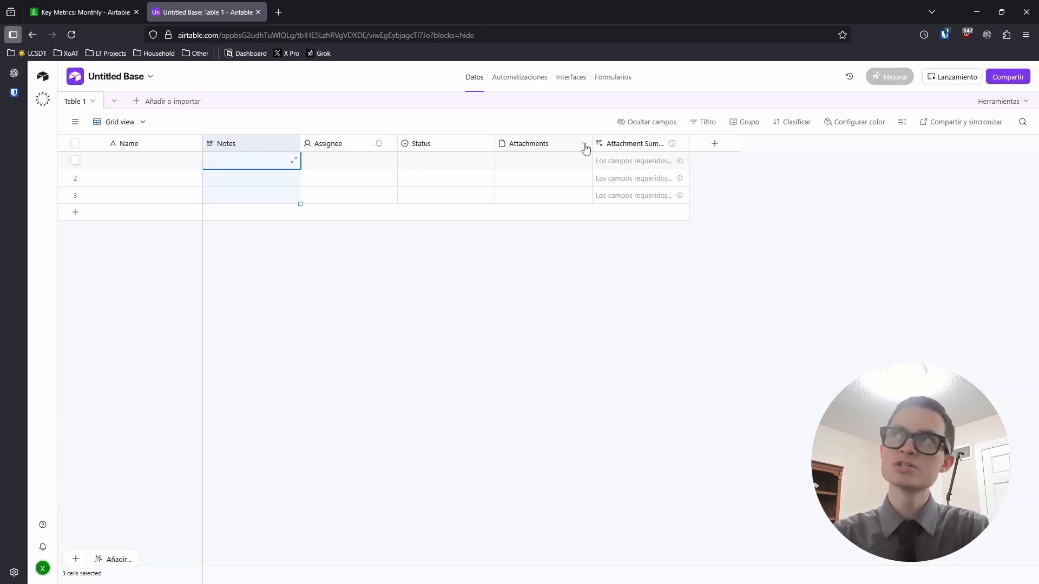
{"action": "left_click", "coordinate": [623, 145], "text": "shift"}
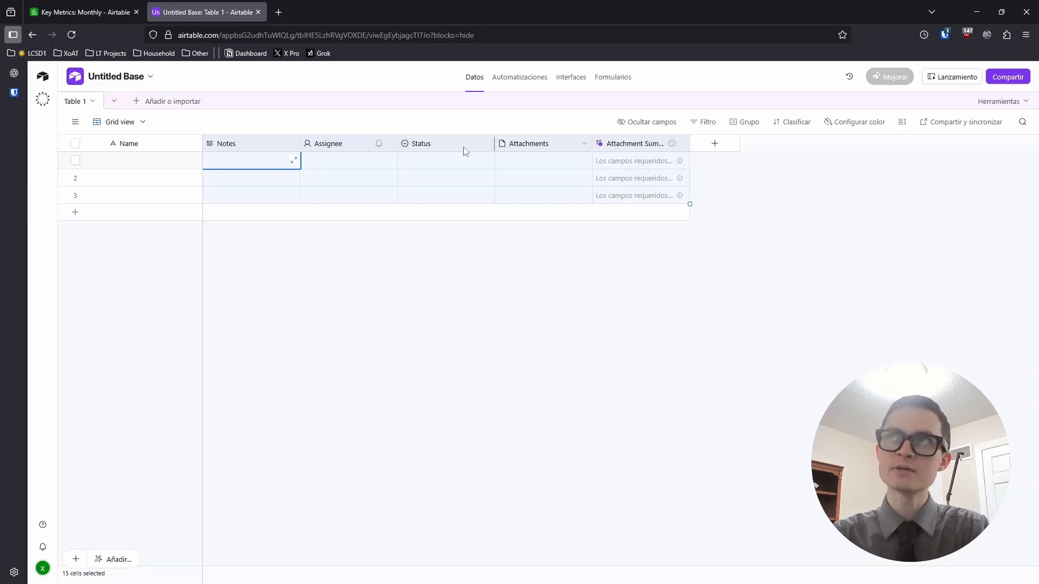
{"action": "right_click", "coordinate": [447, 149]}
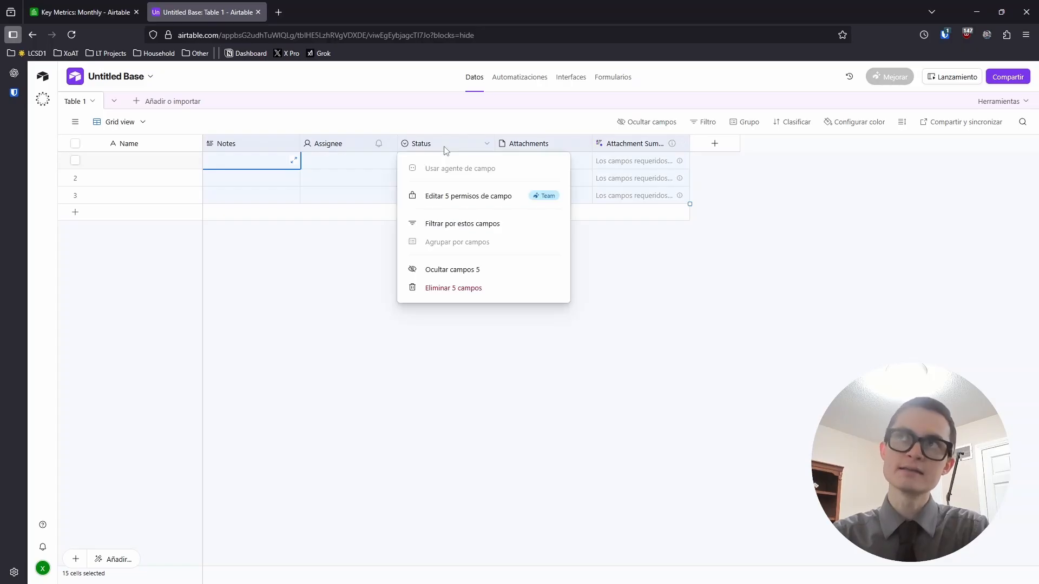
{"action": "left_click", "coordinate": [458, 291]}
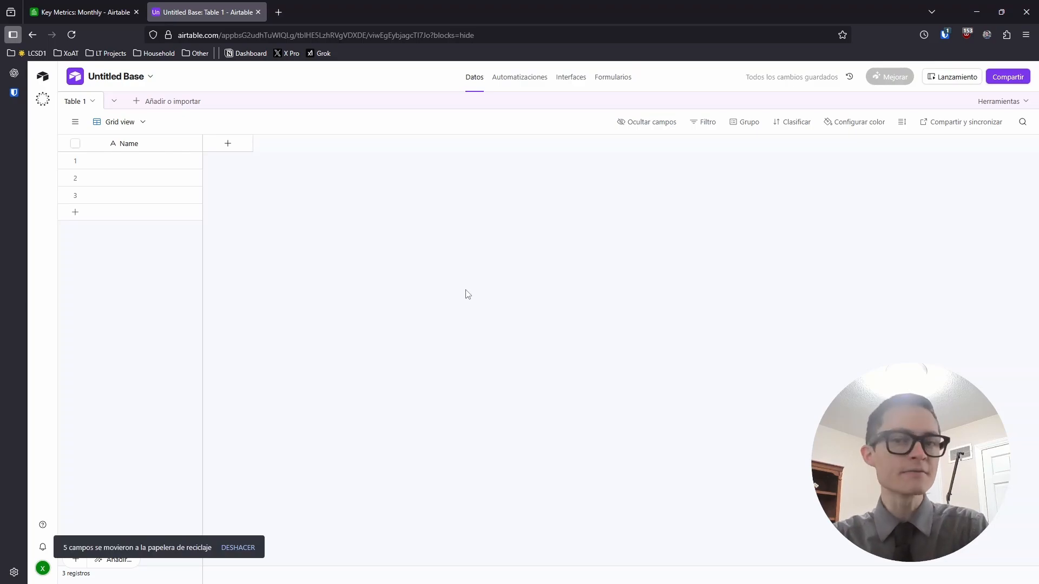
{"action": "left_click", "coordinate": [65, 10]}
Change Table 1's primary Name field to a date field with US date format
{"action": "left_click", "coordinate": [87, 101]}
{"action": "left_click", "coordinate": [76, 122]}
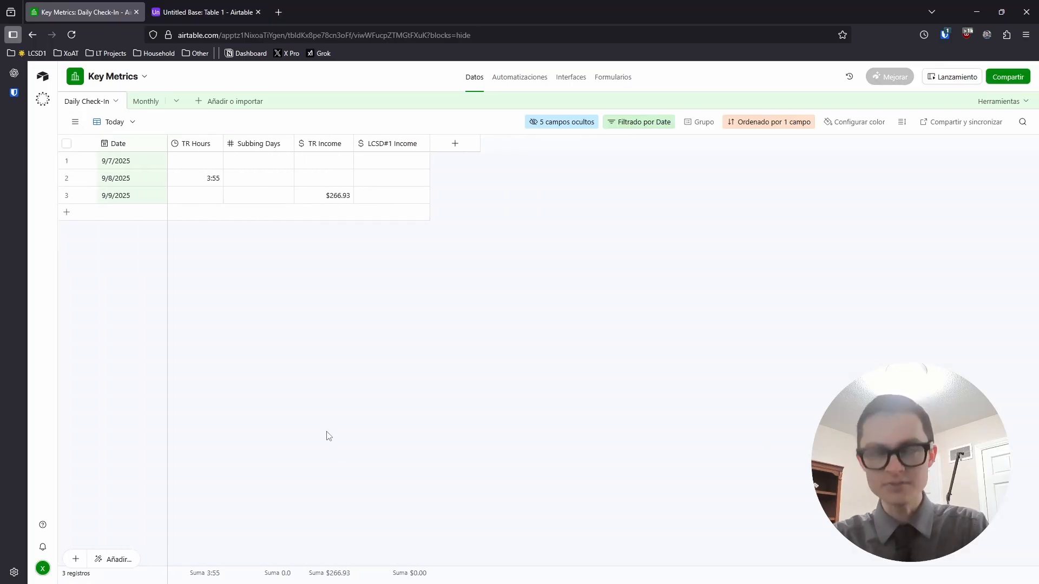
{"action": "left_click", "coordinate": [195, 8]}
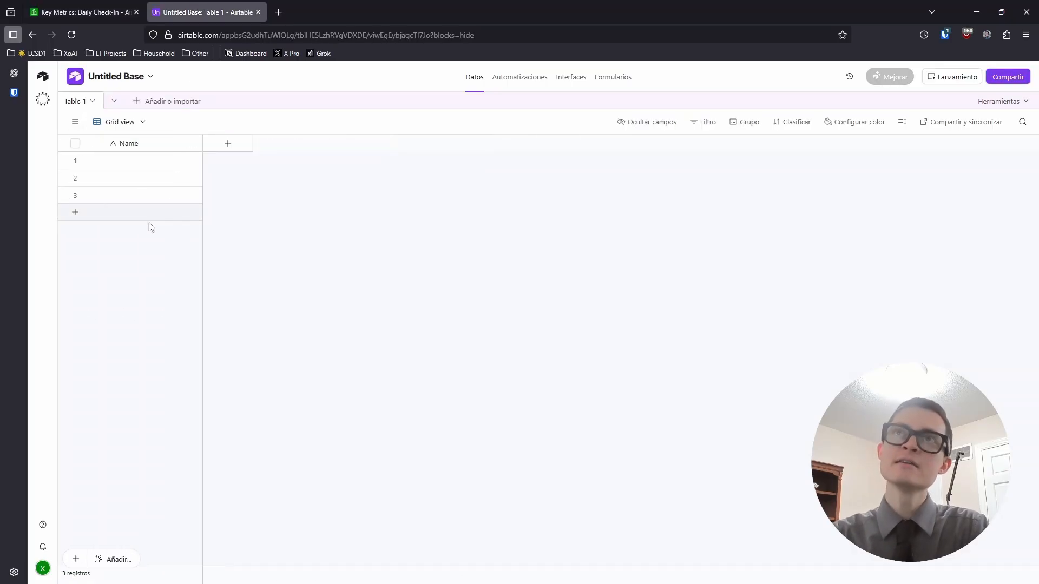
{"action": "double_click", "coordinate": [130, 146]}
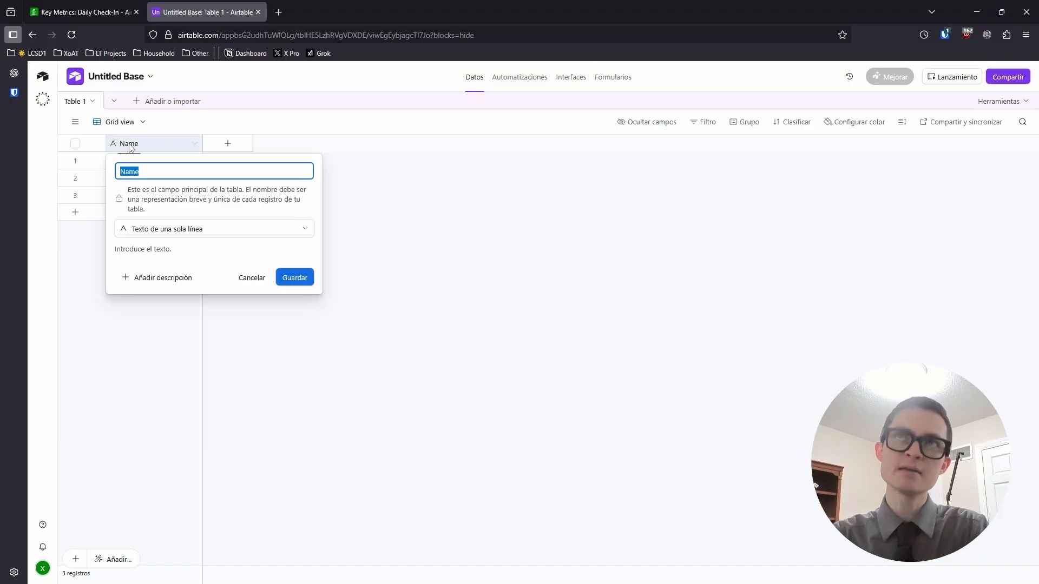
{"action": "left_click", "coordinate": [259, 228]}
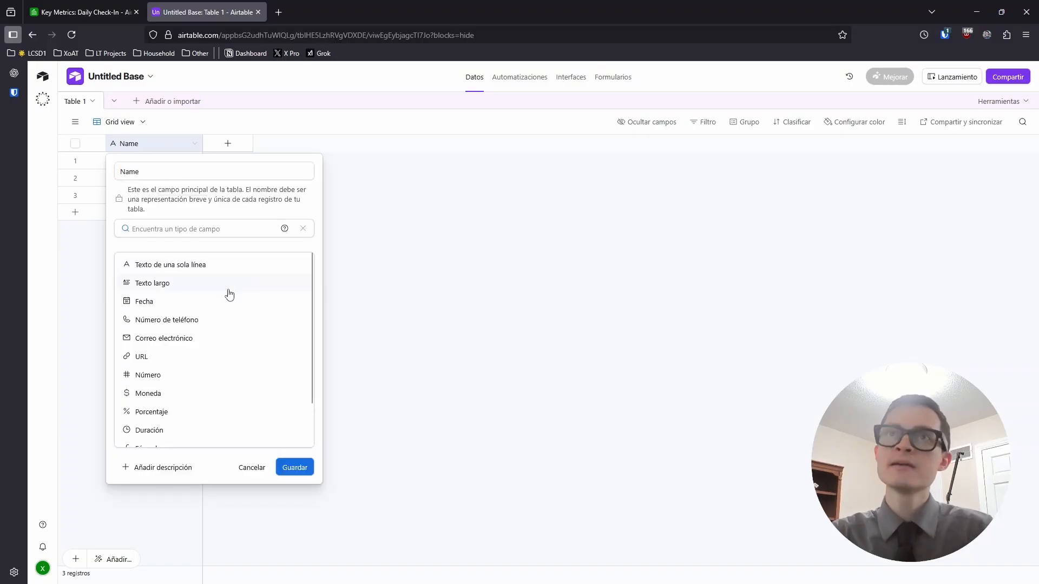
{"action": "left_click", "coordinate": [160, 306]}
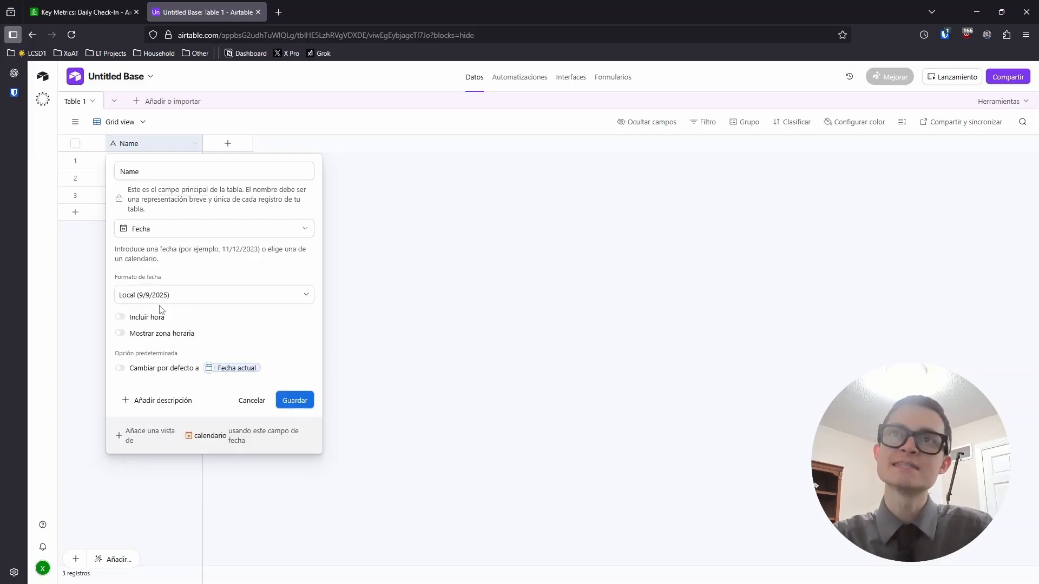
{"action": "left_click", "coordinate": [183, 301]}
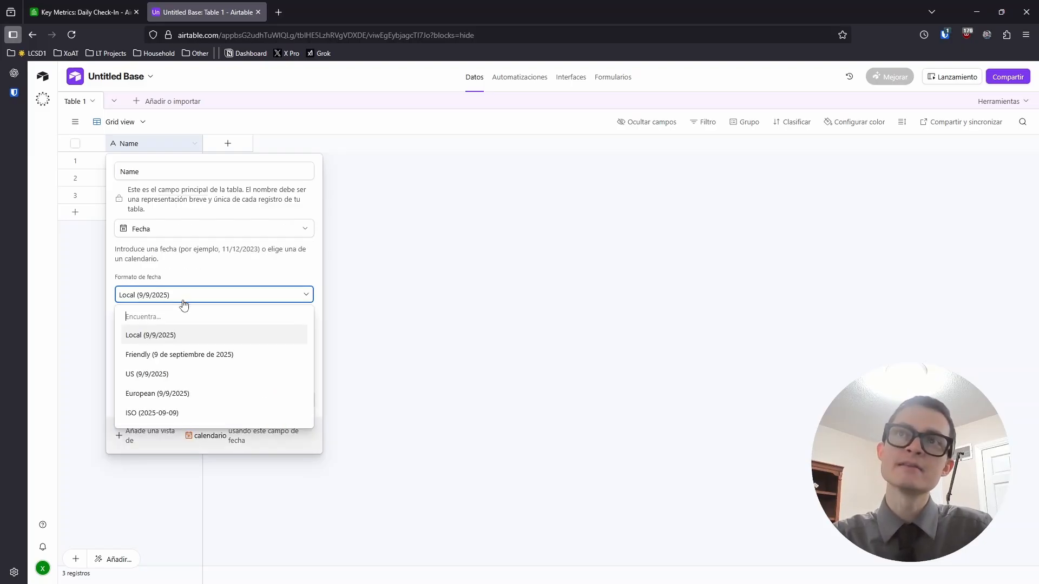
{"action": "left_click", "coordinate": [138, 374]}
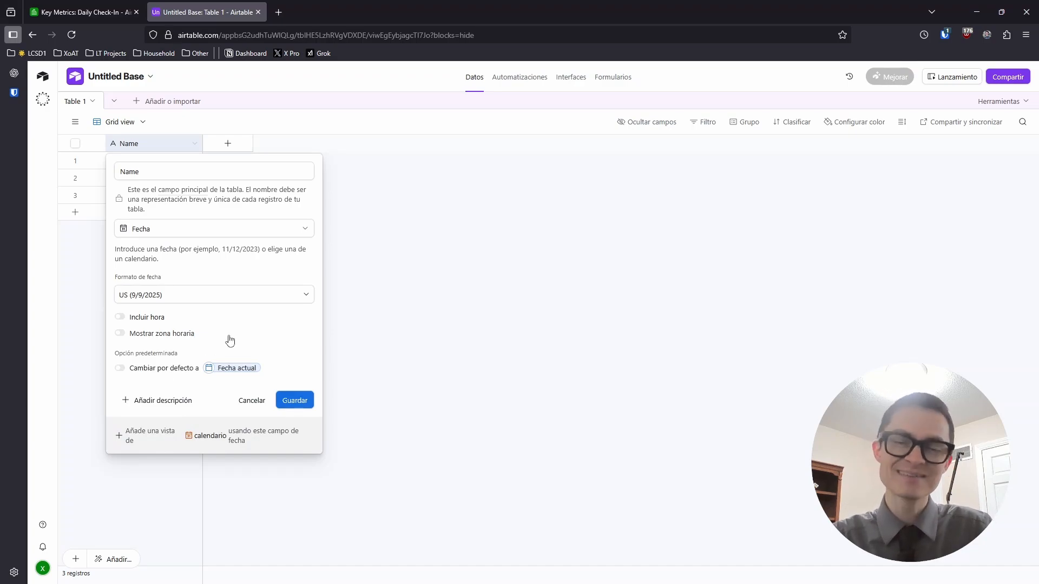
{"action": "left_click", "coordinate": [293, 400]}
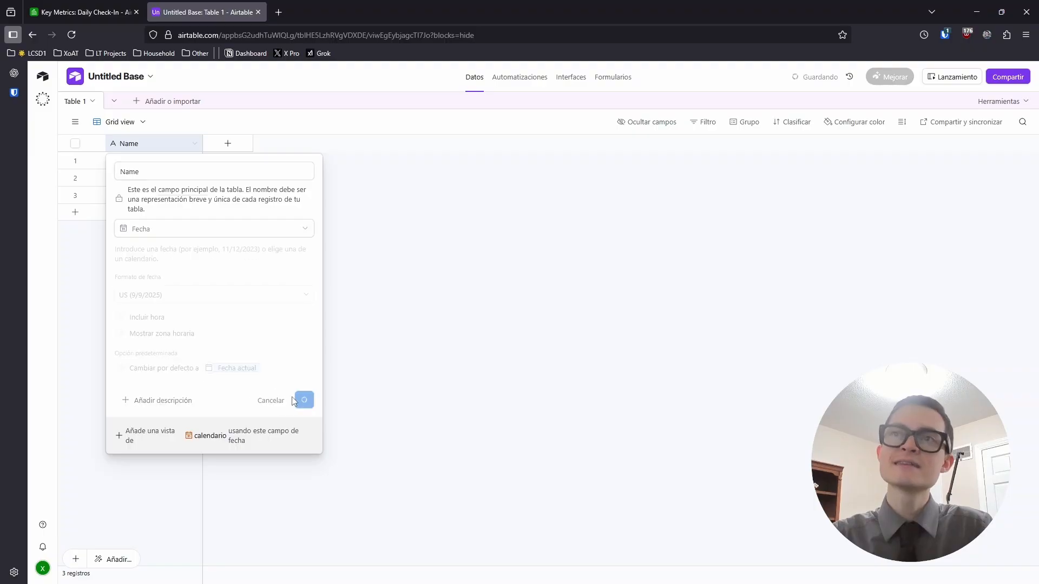
Rename the primary date field to 'Date'
{"action": "double_click", "coordinate": [139, 145]}
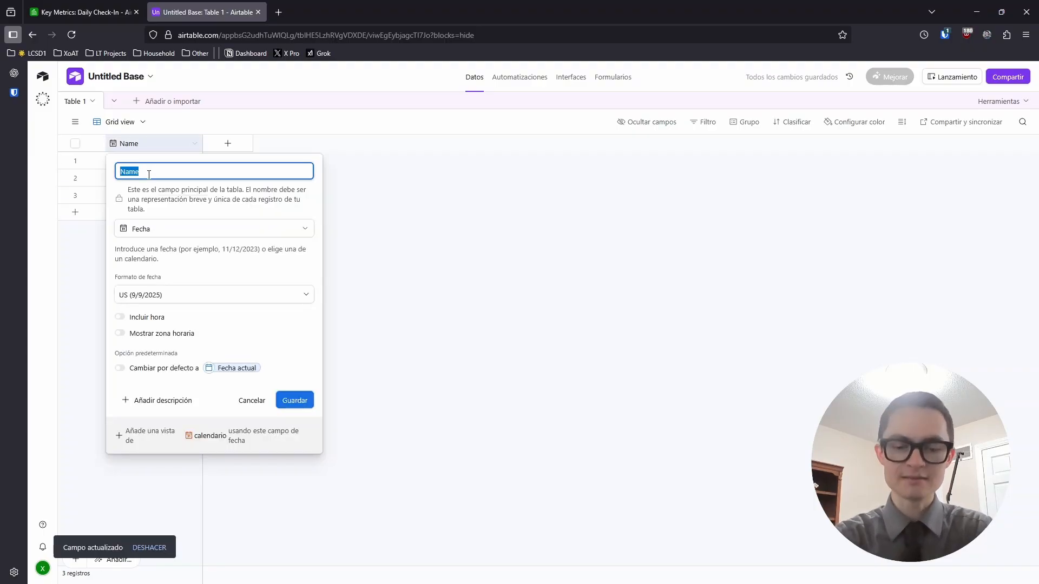
{"action": "type", "text": "Date"}
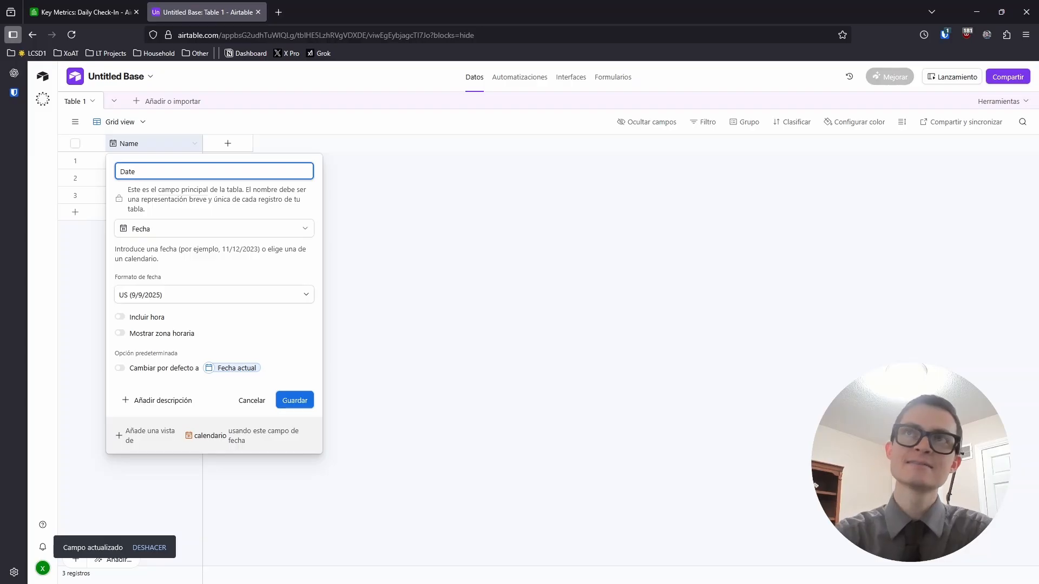
{"action": "left_click", "coordinate": [293, 401]}
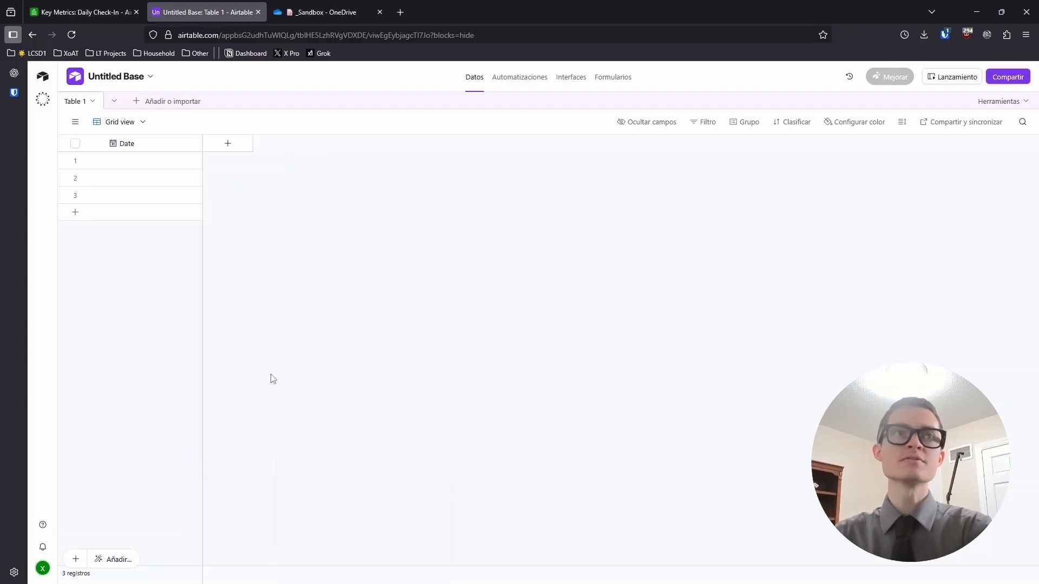
Add empty records to Table 1 until it holds 366 rows
{"action": "left_click", "coordinate": [135, 164]}
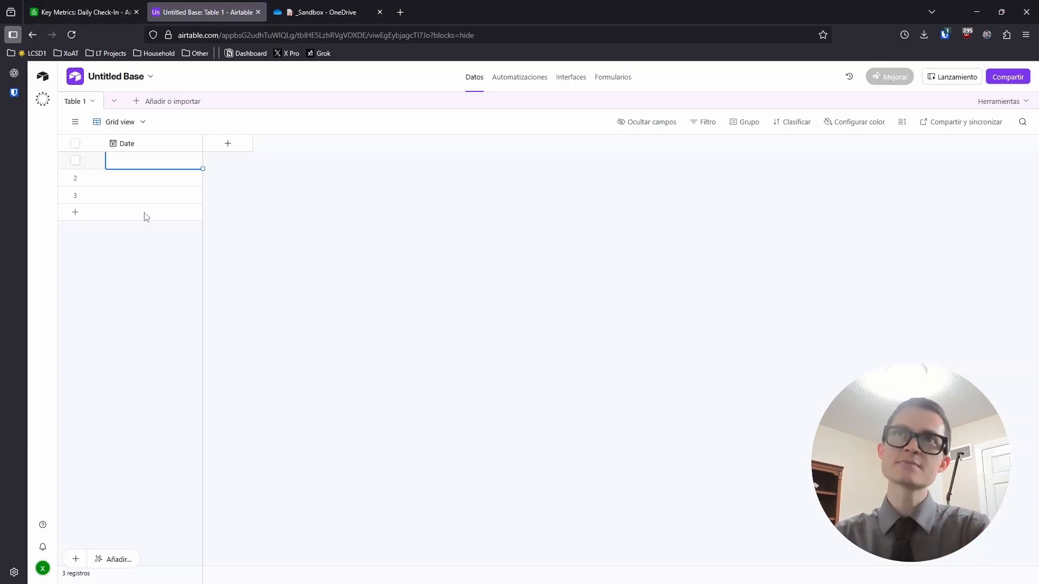
{"action": "left_click", "coordinate": [142, 199]}
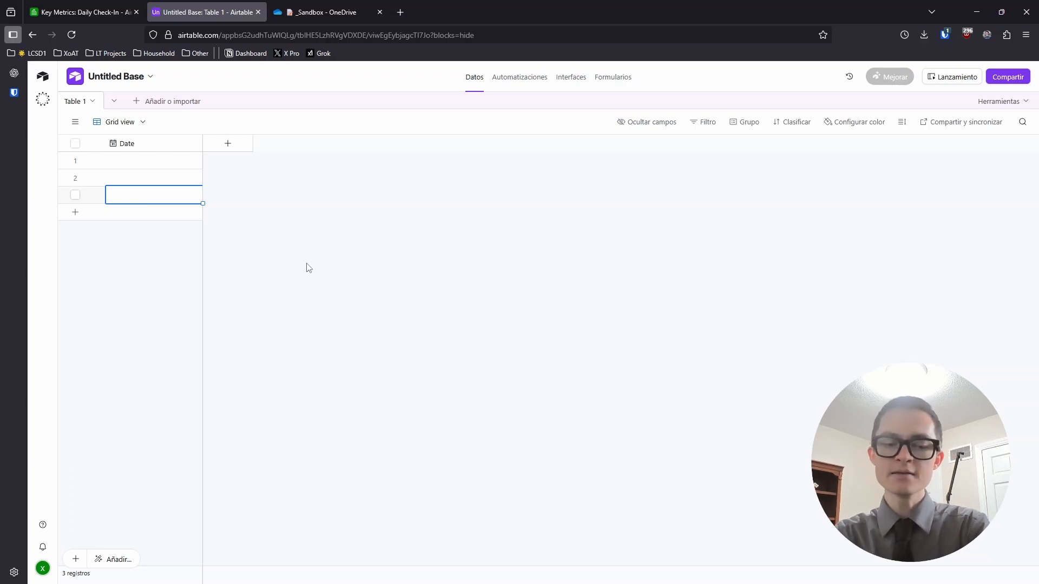
{"action": "key", "text": "shift+Return"}
{"action": "key", "text": "shift+Return"}
{"action": "key", "text": "shift+Return"}
{"action": "key", "text": "shift+Return"}
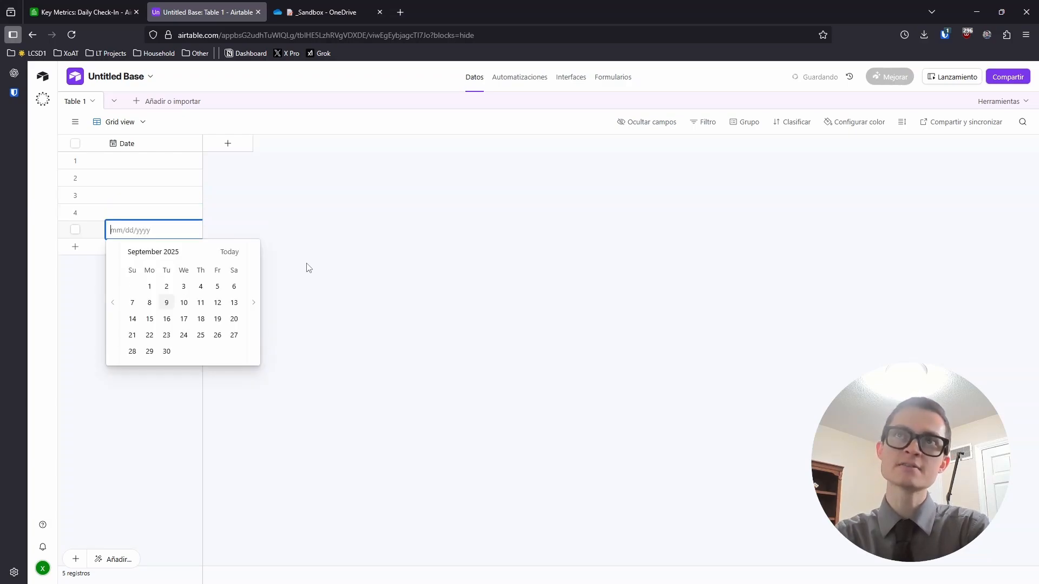
{"action": "key", "text": "shift+Return"}
{"action": "key", "text": "shift+Return"}
{"action": "key", "text": "shift+Return"}
{"action": "key", "text": "shift+Return"}
{"action": "key", "text": "shift+Return"}
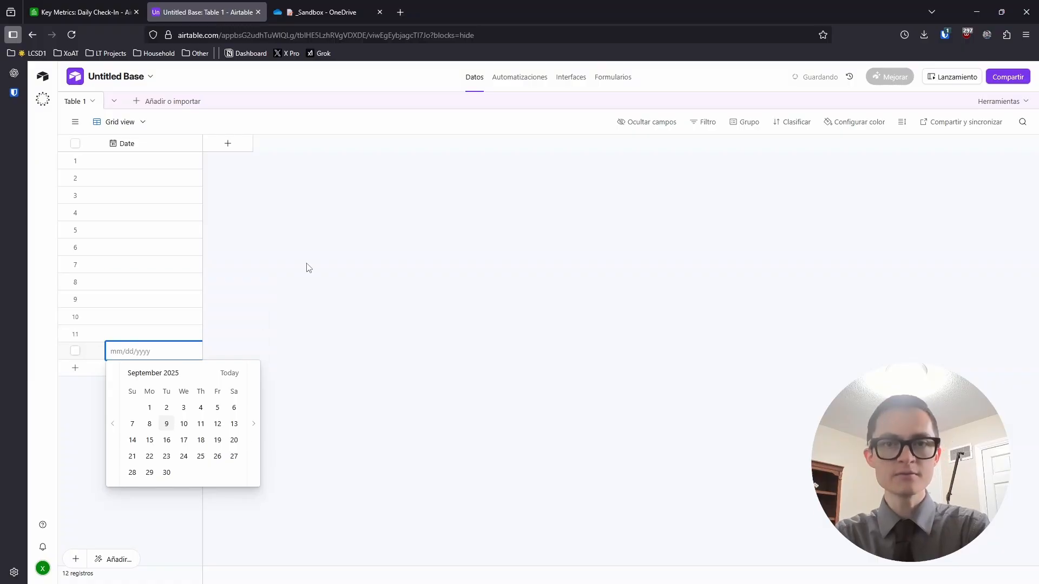
{"action": "key", "text": "shift+Return"}
{"action": "key", "text": "shift+Return"}
{"action": "key", "text": "shift+Return"}
{"action": "key", "text": "shift+Return"}
{"action": "key", "text": "shift+Return"}
{"action": "key", "text": "shift+Return"}
{"action": "key", "text": "shift+Return"}
{"action": "key", "text": "shift+Return"}
{"action": "key", "text": "shift+Return"}
{"action": "key", "text": "shift+Return"}
{"action": "key", "text": "shift+Return"}
{"action": "key", "text": "shift+Return"}
{"action": "key", "text": "shift+Return"}
{"action": "key", "text": "shift+Return"}
{"action": "key", "text": "shift+Return"}
{"action": "key", "text": "shift+Return"}
{"action": "key", "text": "shift+Return"}
{"action": "key", "text": "shift+Return"}
{"action": "key", "text": "shift+Return"}
{"action": "key", "text": "shift+Return"}
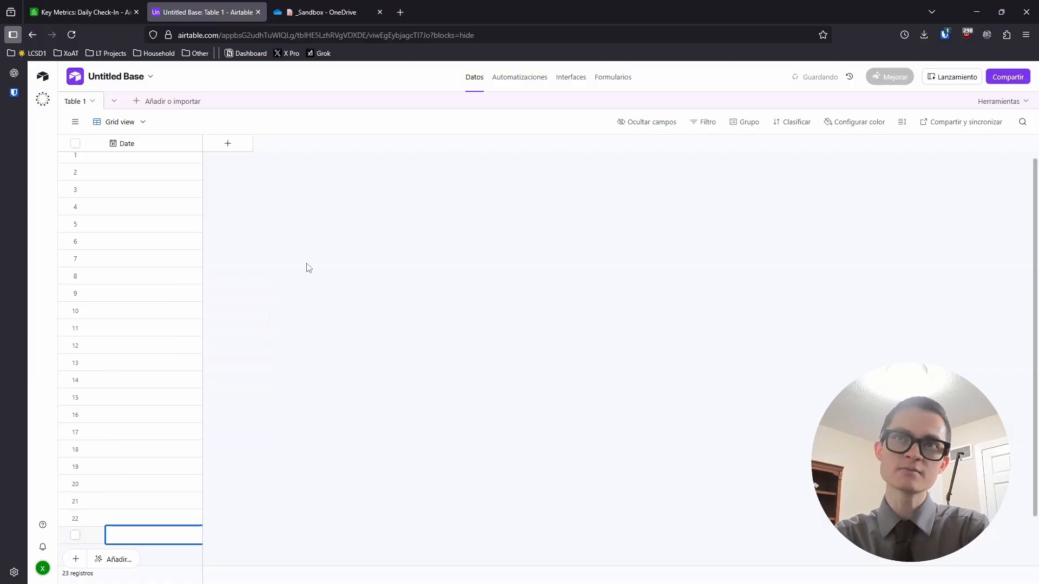
{"action": "key", "text": "shift+Return"}
{"action": "key", "text": "shift+Return"}
{"action": "key", "text": "shift+Return"}
{"action": "key", "text": "shift+Return"}
{"action": "key", "text": "shift+Return"}
{"action": "key", "text": "shift+Return"}
{"action": "key", "text": "shift+Return"}
{"action": "key", "text": "shift+Return"}
{"action": "key", "text": "shift+Return"}
{"action": "key", "text": "shift+Return"}
{"action": "key", "text": "shift+Return"}
{"action": "key", "text": "shift+Return"}
{"action": "key", "text": "shift+Return"}
{"action": "key", "text": "shift+Return"}
{"action": "key", "text": "shift+Return"}
{"action": "key", "text": "shift+Return"}
{"action": "key", "text": "shift+Return"}
{"action": "key", "text": "shift+Return"}
{"action": "key", "text": "shift+Return"}
{"action": "key", "text": "shift+Return"}
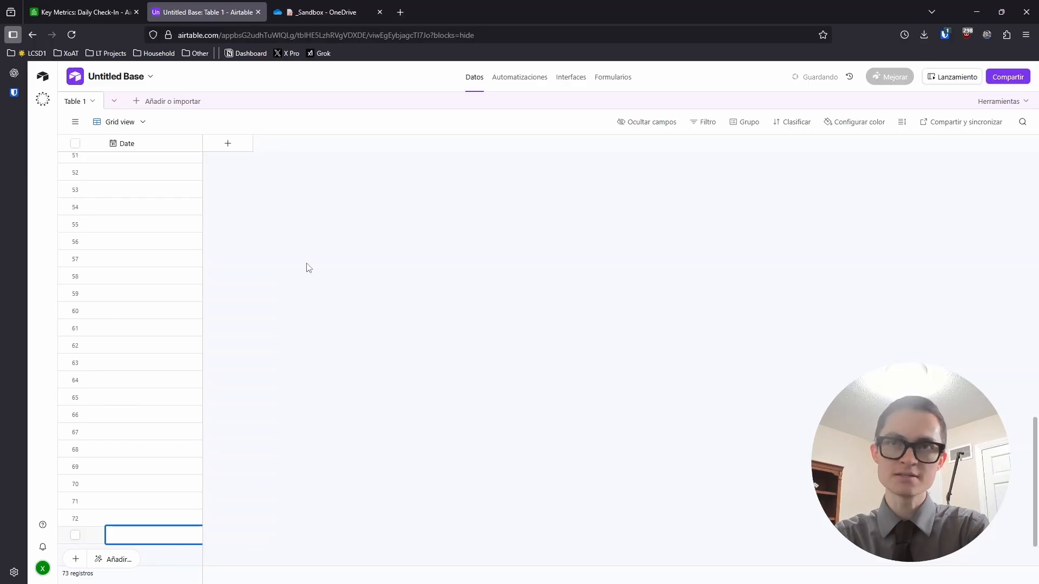
{"action": "key", "text": "shift+Return"}
{"action": "key", "text": "shift+Return"}
{"action": "key", "text": "shift+Return"}
{"action": "key", "text": "shift+Return"}
{"action": "key", "text": "shift+Return"}
{"action": "key", "text": "shift+Return"}
{"action": "key", "text": "shift+Return"}
{"action": "key", "text": "shift+Return"}
{"action": "key", "text": "shift+Return"}
{"action": "key", "text": "shift+Return"}
{"action": "key", "text": "shift+Return"}
{"action": "key", "text": "shift+Return"}
{"action": "key", "text": "shift+Return"}
{"action": "key", "text": "shift+Return"}
{"action": "key", "text": "shift+Return"}
{"action": "key", "text": "shift+Return"}
{"action": "key", "text": "shift+Return"}
{"action": "key", "text": "shift+Return"}
{"action": "key", "text": "shift+Return"}
{"action": "key", "text": "shift+Return"}
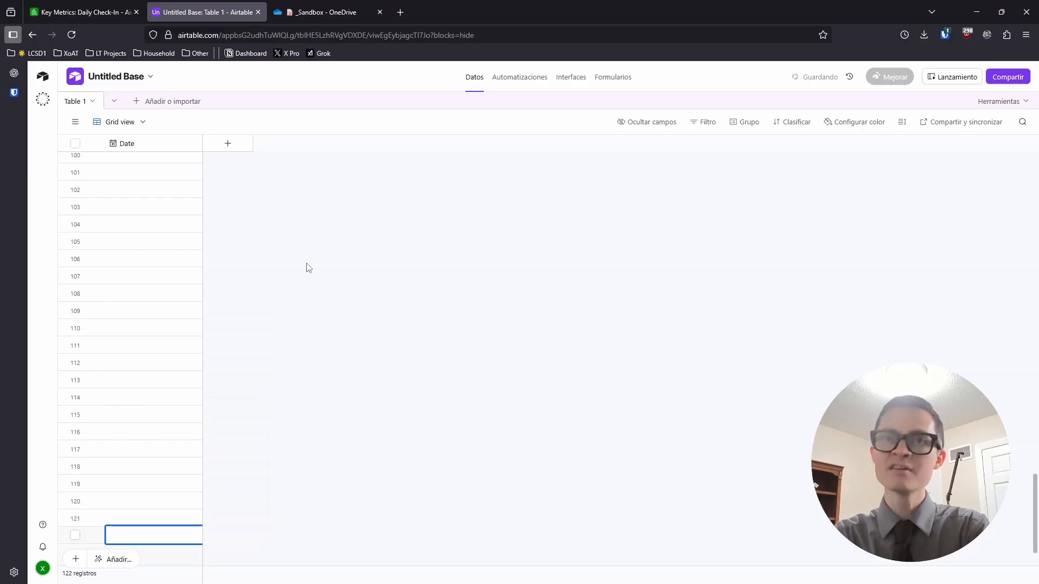
{"action": "key", "text": "shift+Return"}
{"action": "key", "text": "shift+Return"}
{"action": "key", "text": "shift+Return"}
{"action": "key", "text": "shift+Return"}
{"action": "key", "text": "shift+Return"}
{"action": "key", "text": "shift+Return"}
{"action": "key", "text": "shift+Return"}
{"action": "key", "text": "shift+Return"}
{"action": "key", "text": "shift+Return"}
{"action": "key", "text": "shift+Return"}
{"action": "key", "text": "shift+Return"}
{"action": "key", "text": "shift+Return"}
{"action": "key", "text": "shift+Return"}
{"action": "key", "text": "shift+Return"}
{"action": "key", "text": "shift+Return"}
{"action": "key", "text": "shift+Return"}
{"action": "key", "text": "shift+Return"}
{"action": "key", "text": "shift+Return"}
{"action": "key", "text": "shift+Return"}
{"action": "key", "text": "shift+Return"}
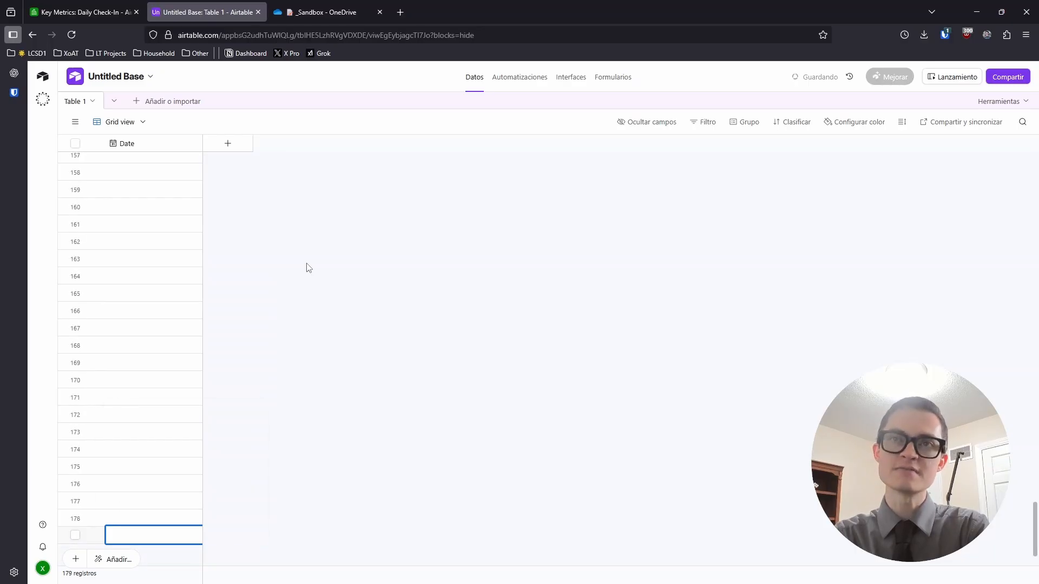
{"action": "key", "text": "shift+Return"}
{"action": "key", "text": "shift+Return"}
{"action": "key", "text": "shift+Return"}
{"action": "key", "text": "shift+Return"}
{"action": "key", "text": "shift+Return"}
{"action": "key", "text": "shift+Return"}
{"action": "key", "text": "shift+Return"}
{"action": "key", "text": "shift+Return"}
{"action": "key", "text": "shift+Return"}
{"action": "key", "text": "shift+Return"}
{"action": "key", "text": "shift+Return"}
{"action": "key", "text": "shift+Return"}
{"action": "key", "text": "shift+Return"}
{"action": "key", "text": "shift+Return"}
{"action": "key", "text": "shift+Return"}
{"action": "key", "text": "shift+Return"}
{"action": "key", "text": "shift+Return"}
{"action": "key", "text": "shift+Return"}
{"action": "key", "text": "shift+Return"}
{"action": "key", "text": "shift+Return"}
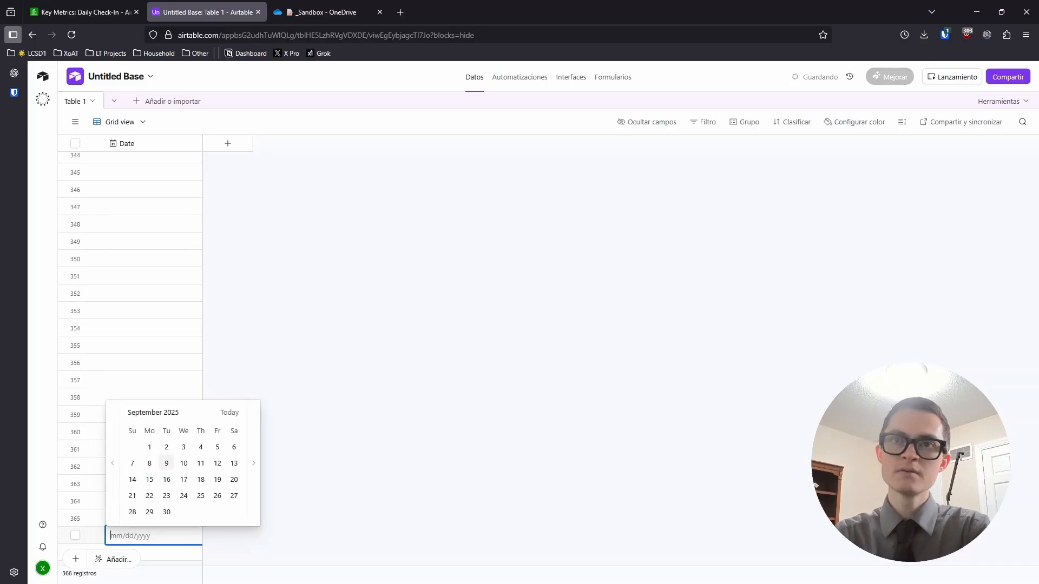
Bring up the options menu for the extra 366th record at the bottom
{"action": "left_click", "coordinate": [509, 315]}
{"action": "scroll", "coordinate": [504, 322], "scroll_direction": "down", "scroll_amount": 3}
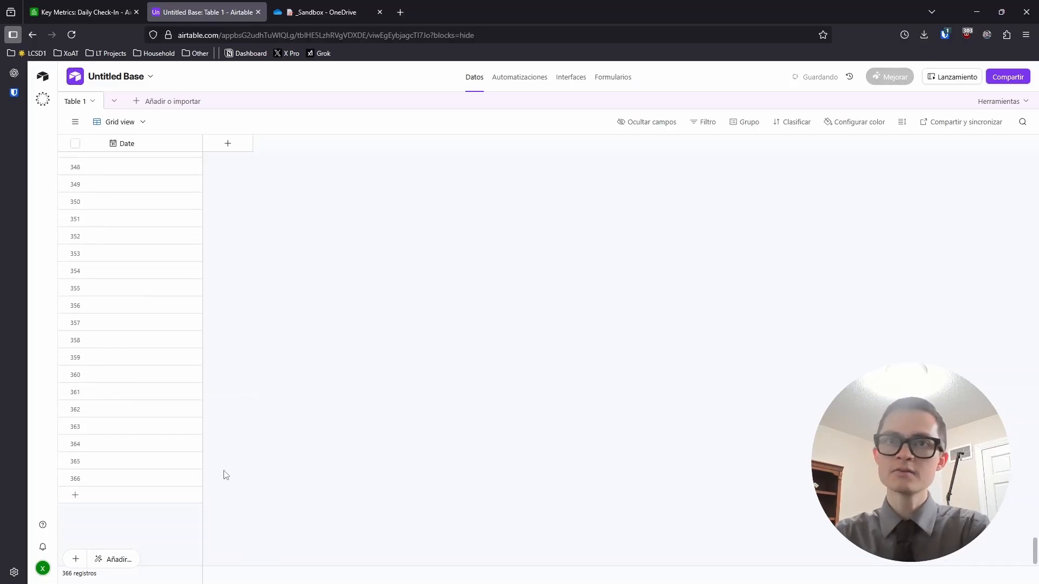
{"action": "left_click", "coordinate": [135, 478]}
{"action": "right_click", "coordinate": [138, 480]}
Delete the extra 366th record and enter 1/1, 1/2 and 1/3 in the first three Date cells
{"action": "left_click", "coordinate": [189, 467]}
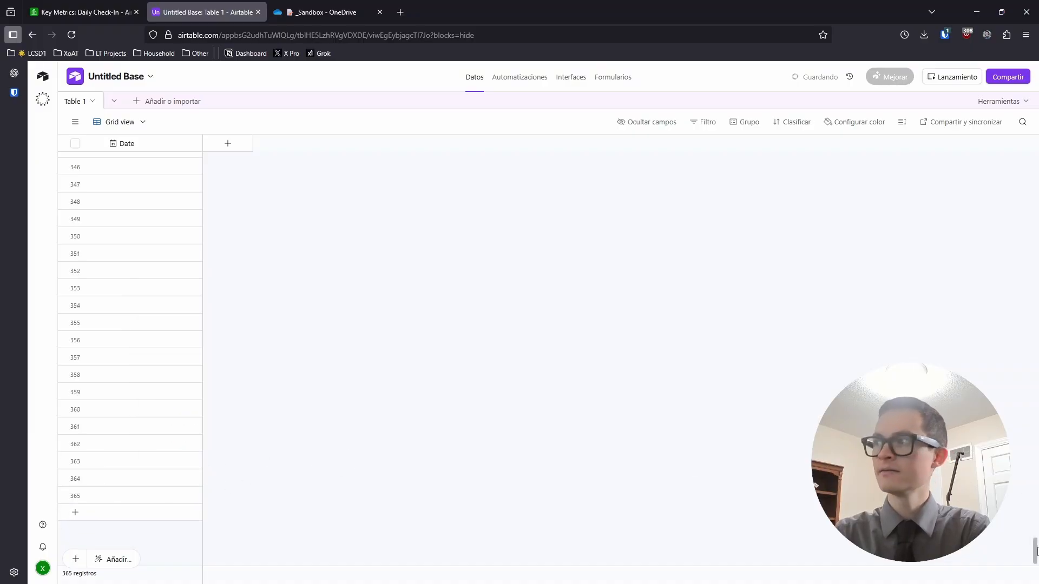
{"action": "left_click_drag", "start_coordinate": [1035, 551], "coordinate": [1024, 157]}
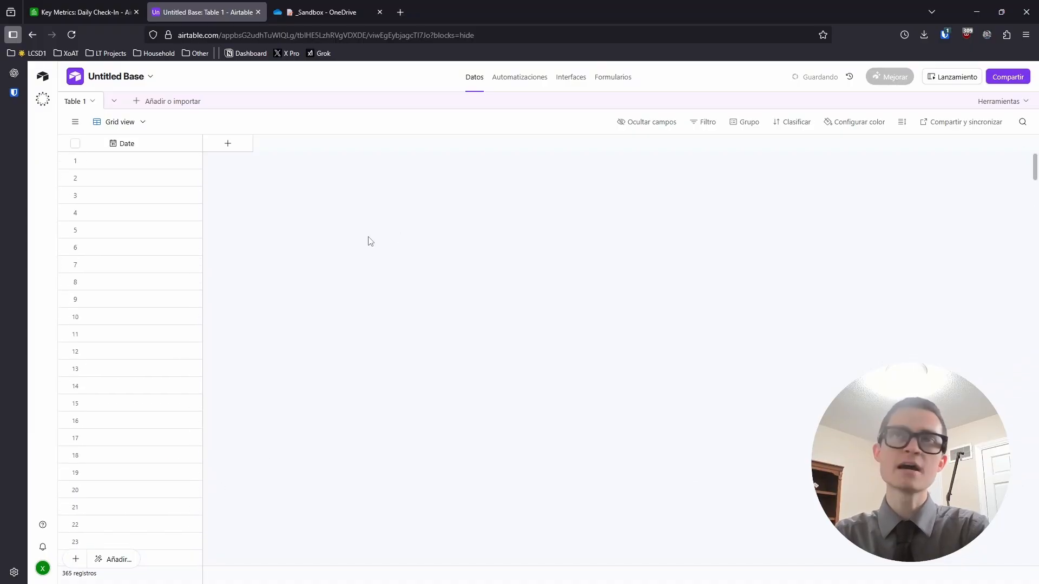
{"action": "left_click", "coordinate": [138, 161]}
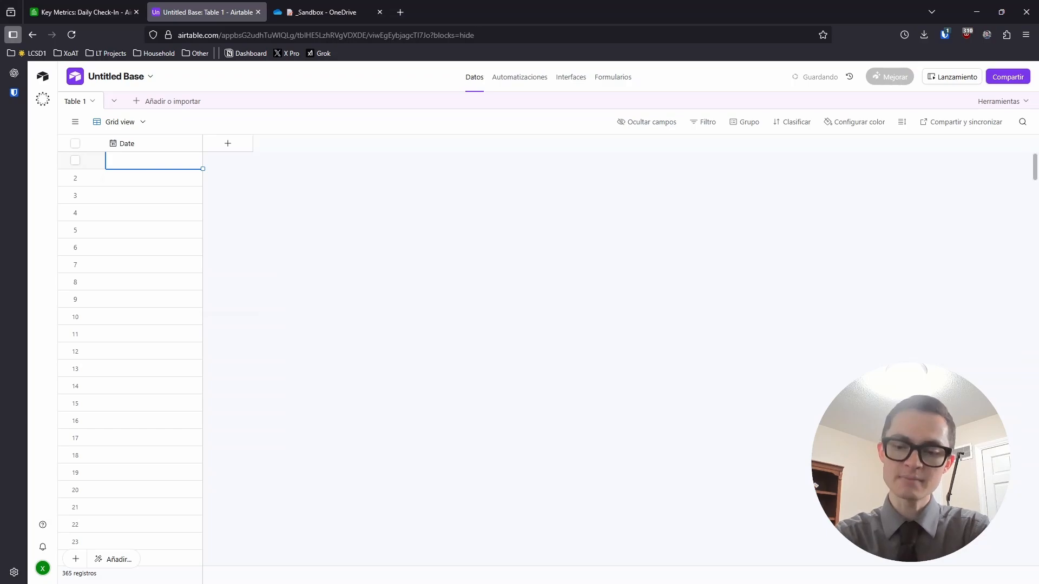
{"action": "type", "text": "1/1"}
{"action": "key", "text": "Return"}
{"action": "type", "text": "1"}
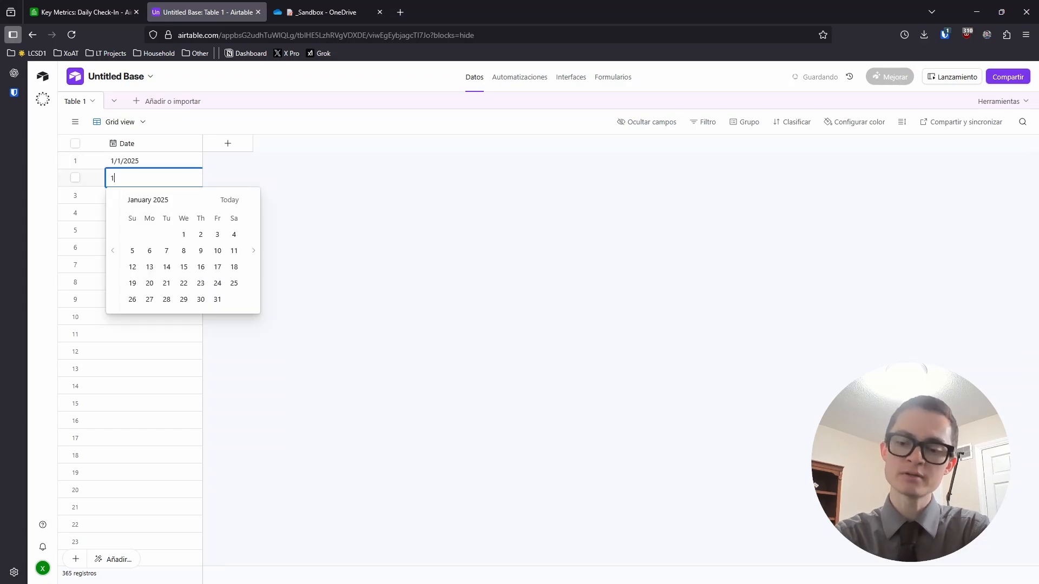
{"action": "type", "text": "/2"}
{"action": "key", "text": "Return"}
{"action": "type", "text": "1"}
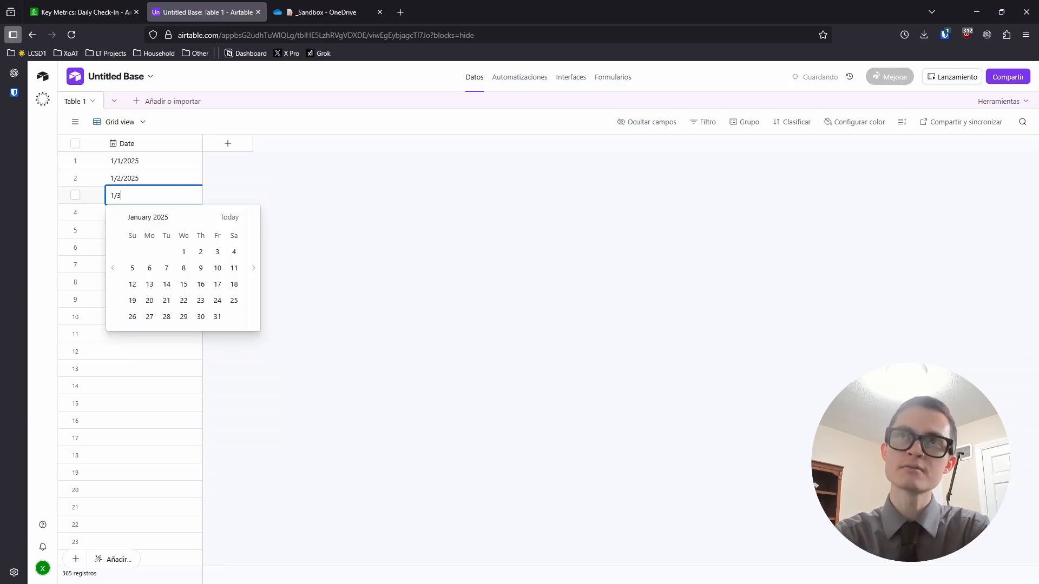
{"action": "type", "text": "/3"}
{"action": "key", "text": "Return"}
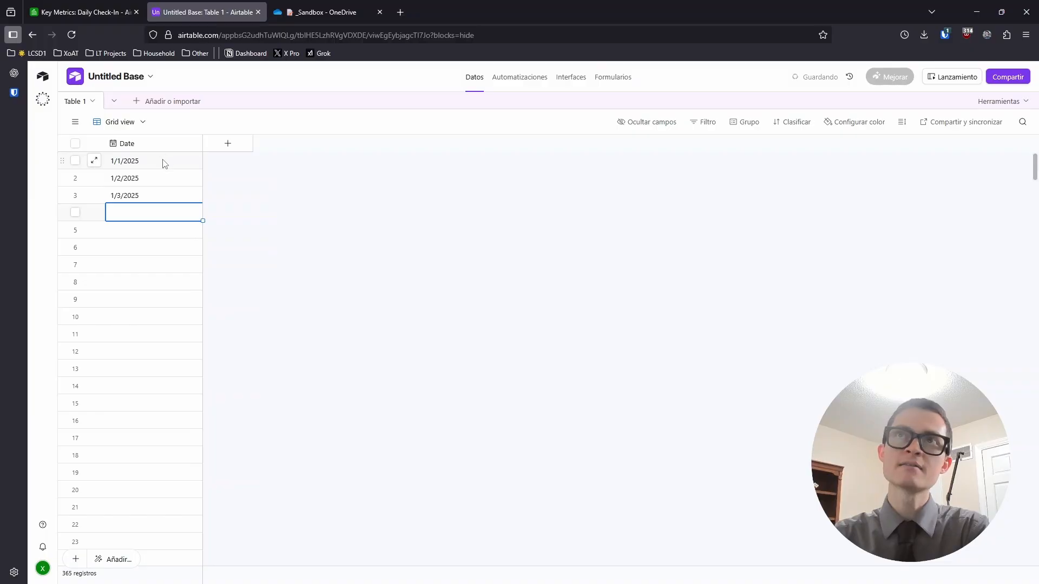
Fill the date sequence down to row 365, ending at 12/31/2025
{"action": "left_click_drag", "start_coordinate": [165, 164], "coordinate": [161, 199]}
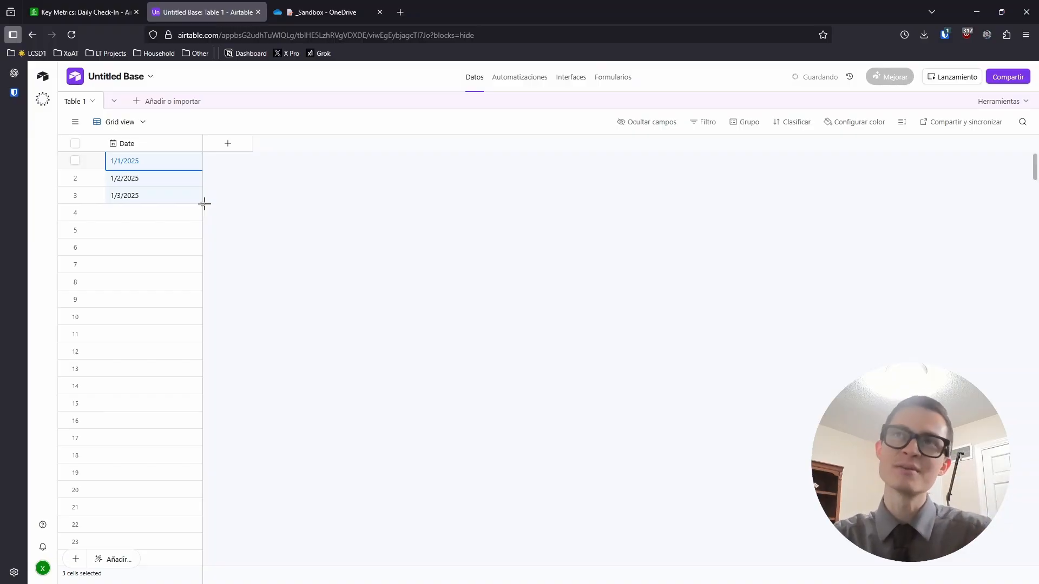
{"action": "left_click_drag", "start_coordinate": [205, 203], "coordinate": [200, 342]}
{"action": "scroll", "coordinate": [192, 334], "scroll_direction": "down", "scroll_amount": 20}
{"action": "scroll", "coordinate": [197, 333], "scroll_direction": "down", "scroll_amount": 20}
{"action": "scroll", "coordinate": [200, 342], "scroll_direction": "down", "scroll_amount": 20}
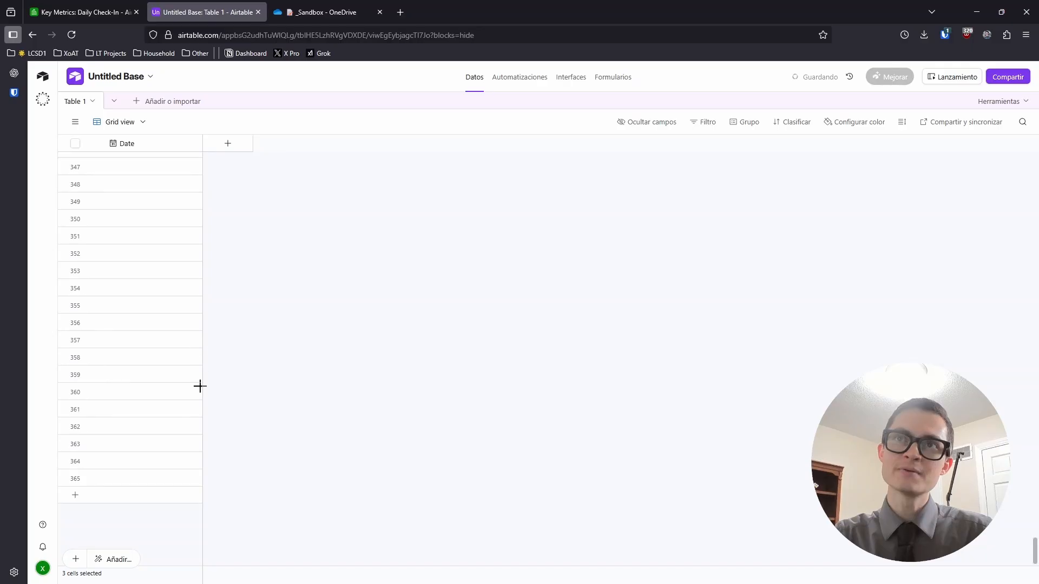
{"action": "left_click_drag", "start_coordinate": [200, 386], "coordinate": [202, 487]}
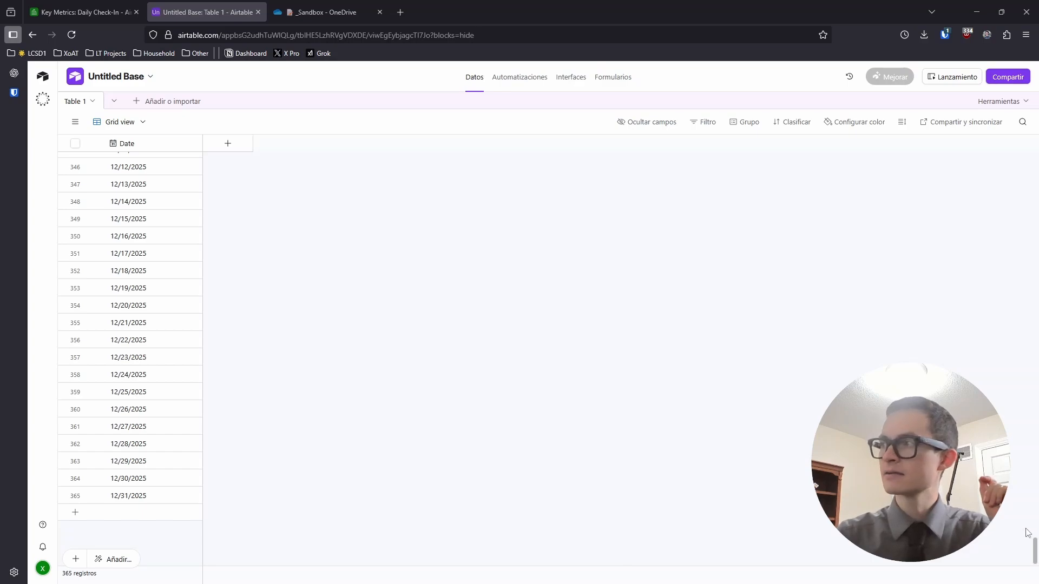
{"action": "left_click_drag", "start_coordinate": [1035, 549], "coordinate": [1031, 162]}
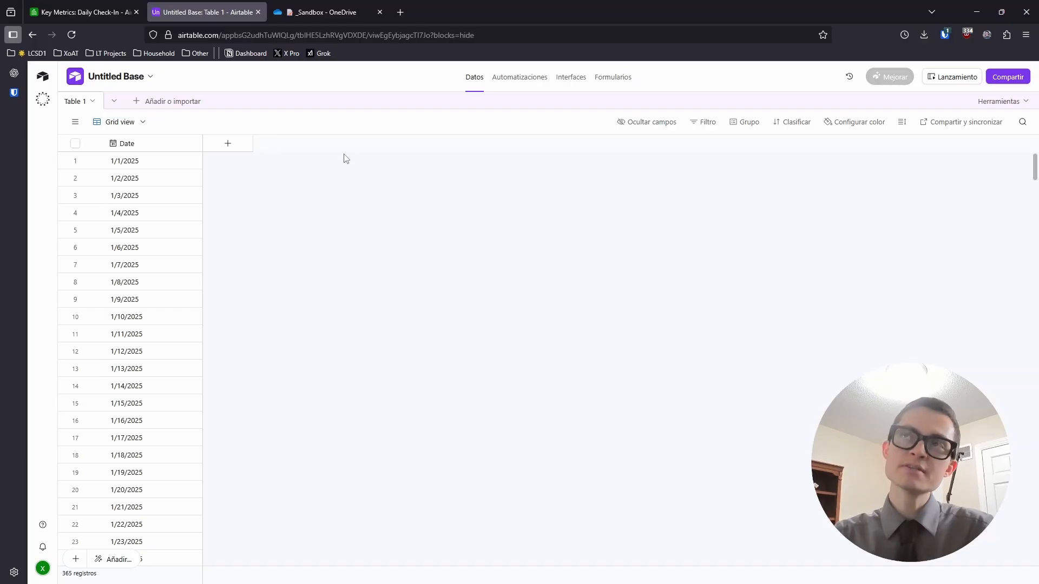
Add a TR Hours duration field in hh:mm format to Table 1
{"action": "left_click", "coordinate": [104, 12]}
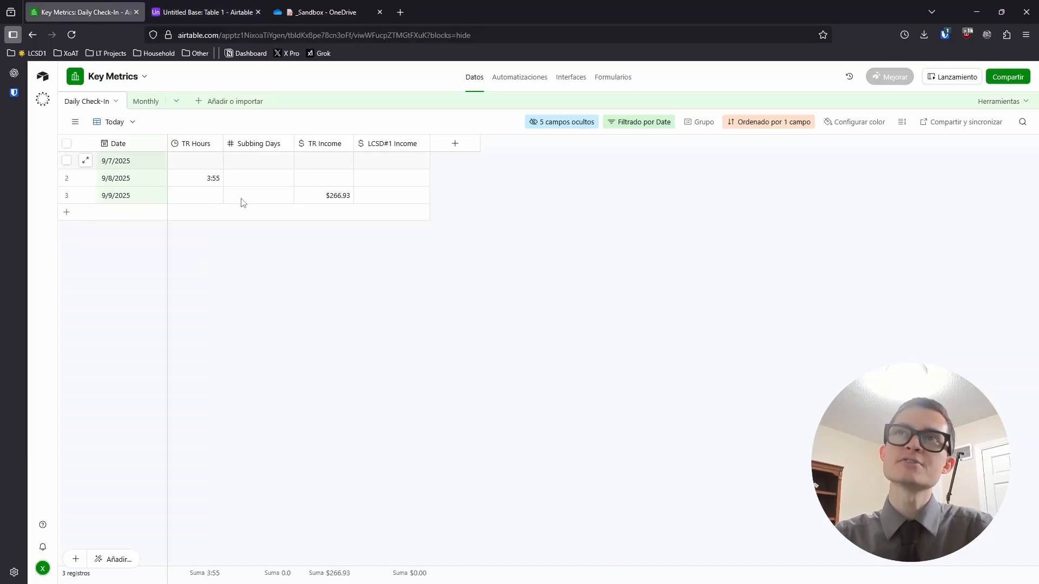
{"action": "left_click", "coordinate": [195, 20]}
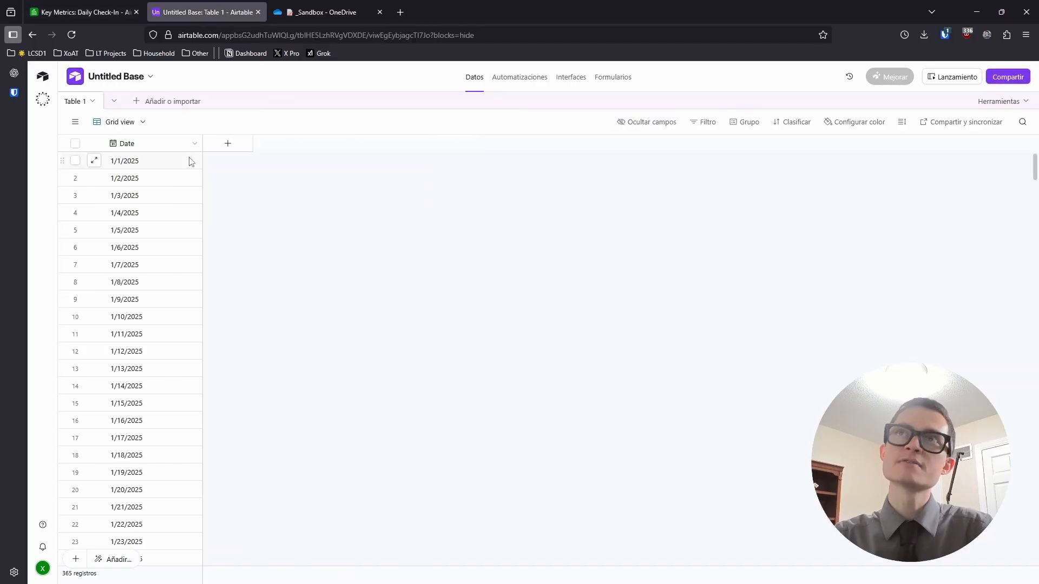
{"action": "left_click", "coordinate": [229, 144]}
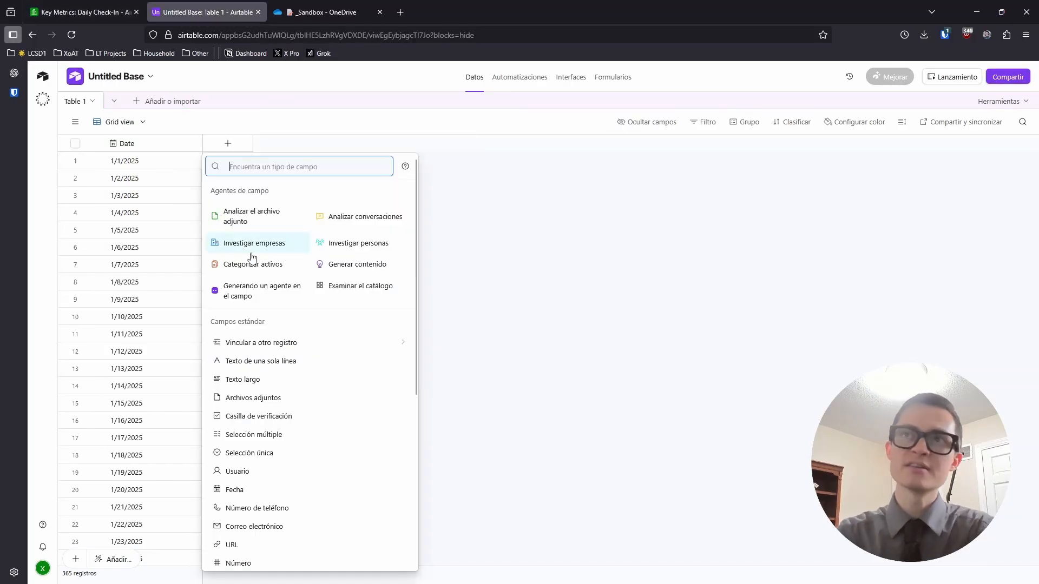
{"action": "left_click", "coordinate": [101, 13]}
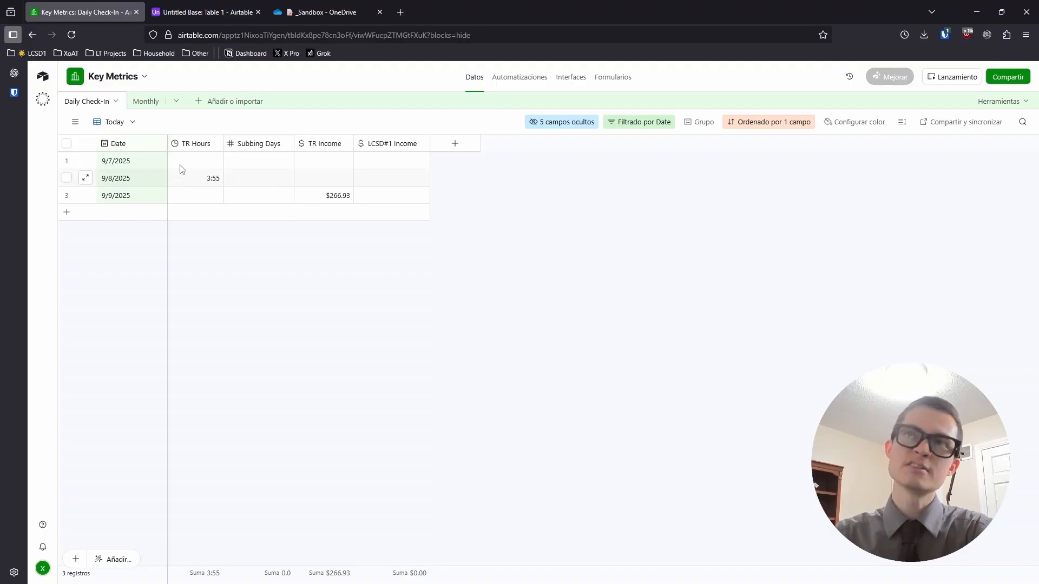
{"action": "left_click", "coordinate": [206, 12]}
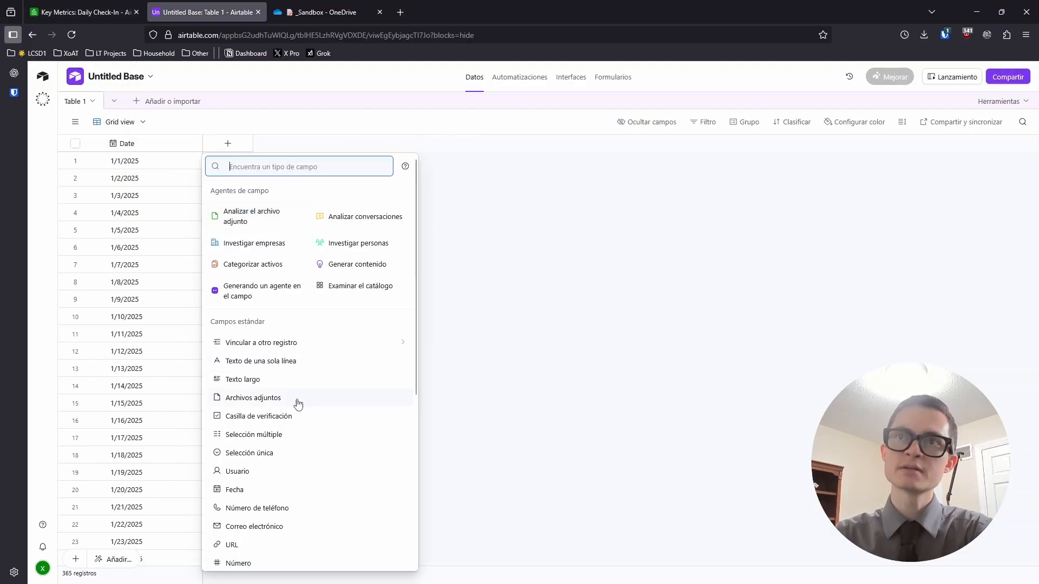
{"action": "scroll", "coordinate": [276, 477], "scroll_direction": "down", "scroll_amount": 2}
{"action": "scroll", "coordinate": [271, 487], "scroll_direction": "down", "scroll_amount": 1}
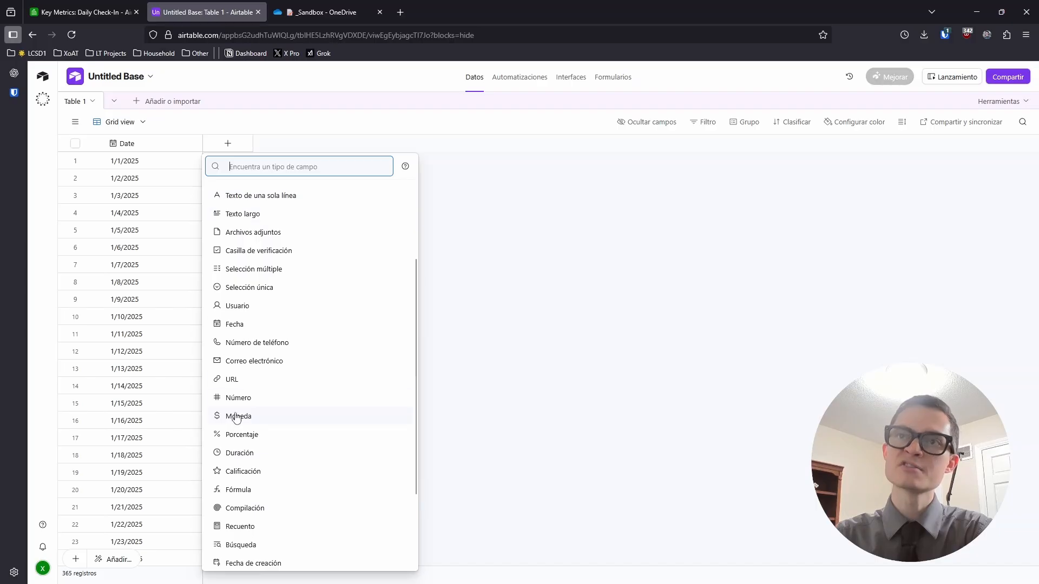
{"action": "left_click", "coordinate": [241, 454]}
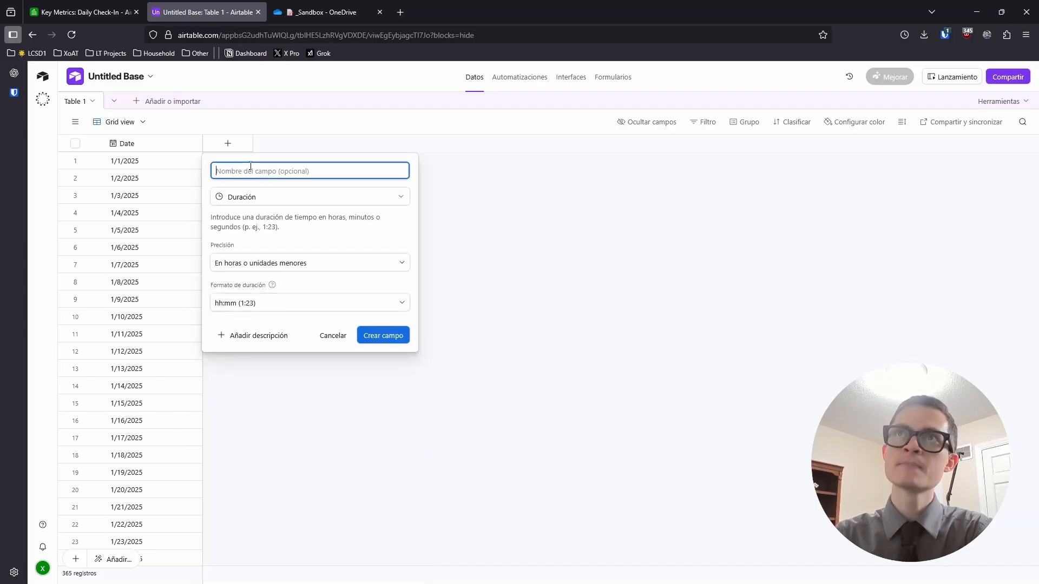
{"action": "type", "text": "TR"}
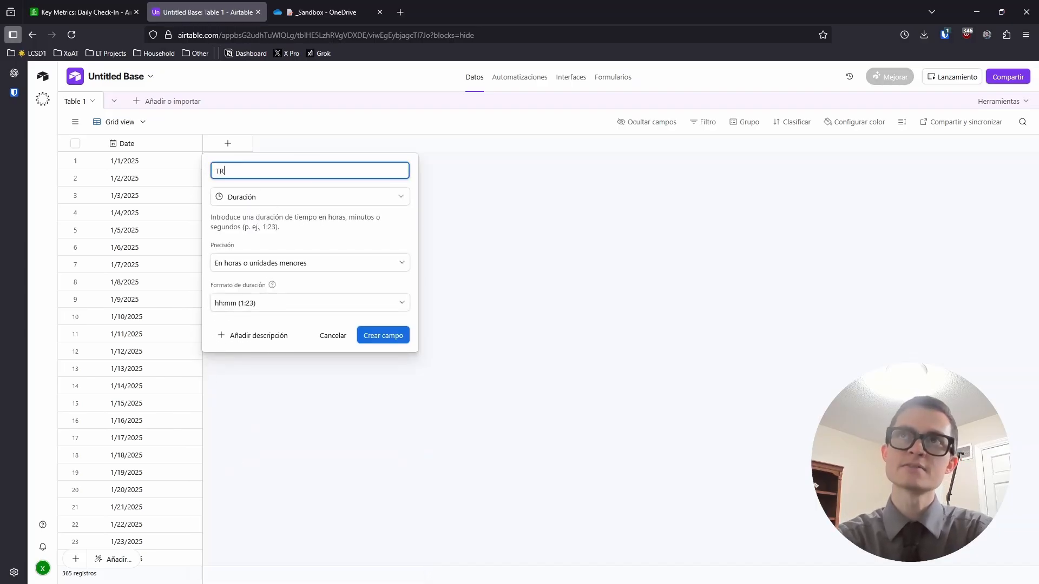
{"action": "type", "text": " Hours"}
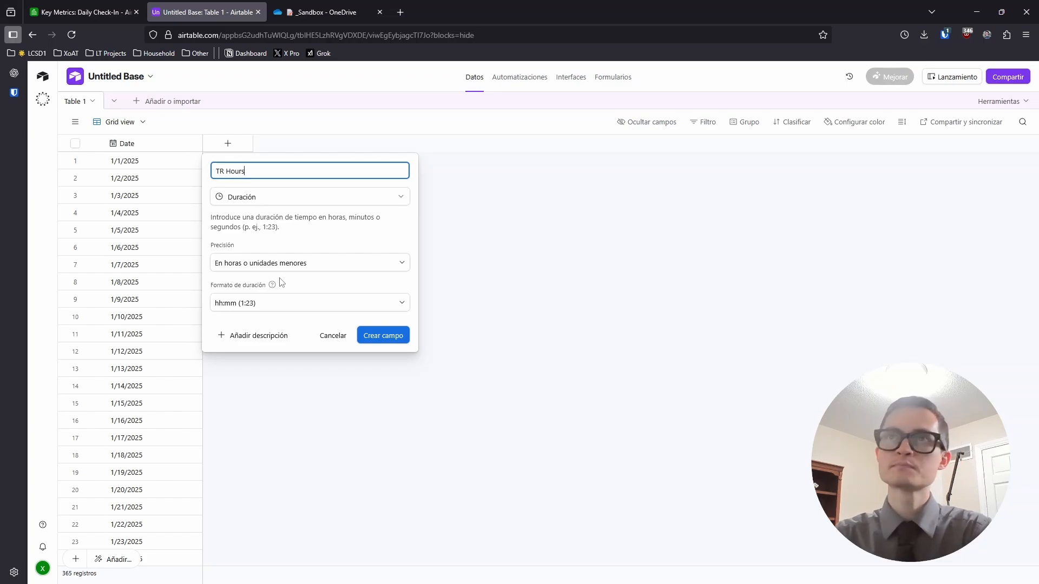
{"action": "left_click", "coordinate": [288, 308]}
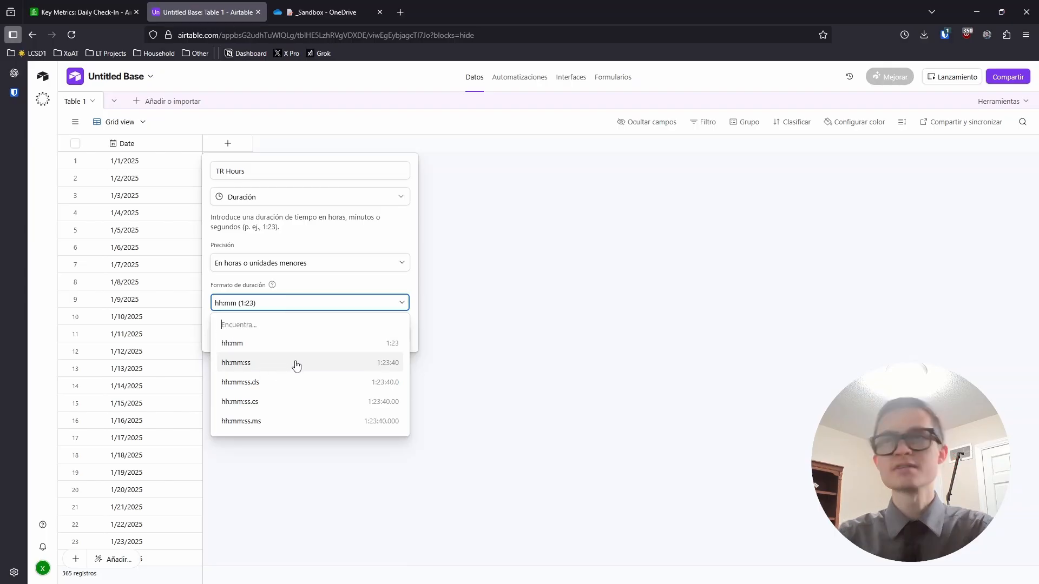
{"action": "left_click", "coordinate": [298, 281]}
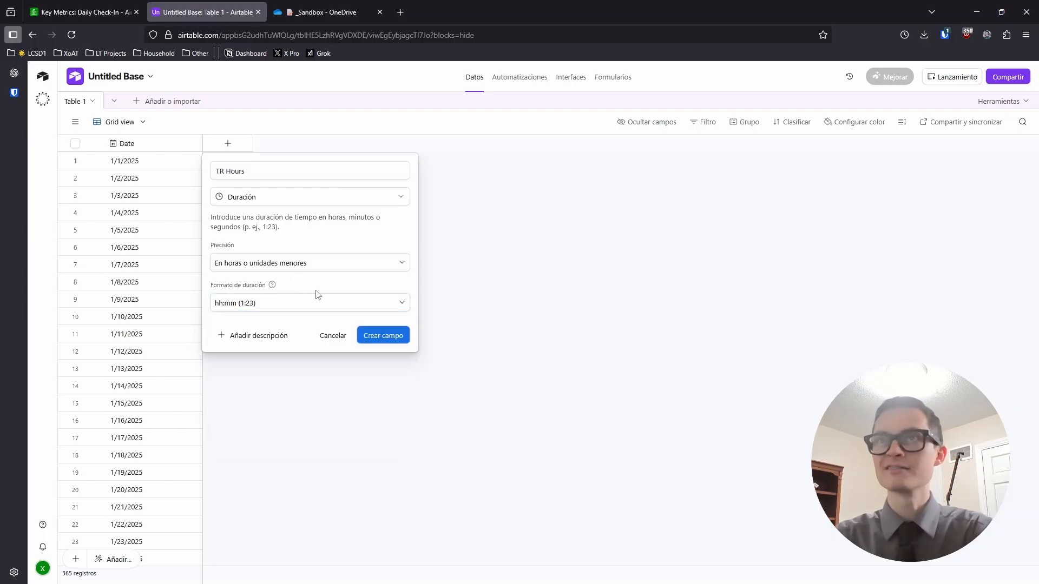
{"action": "left_click", "coordinate": [369, 330]}
{"action": "left_click", "coordinate": [97, 14]}
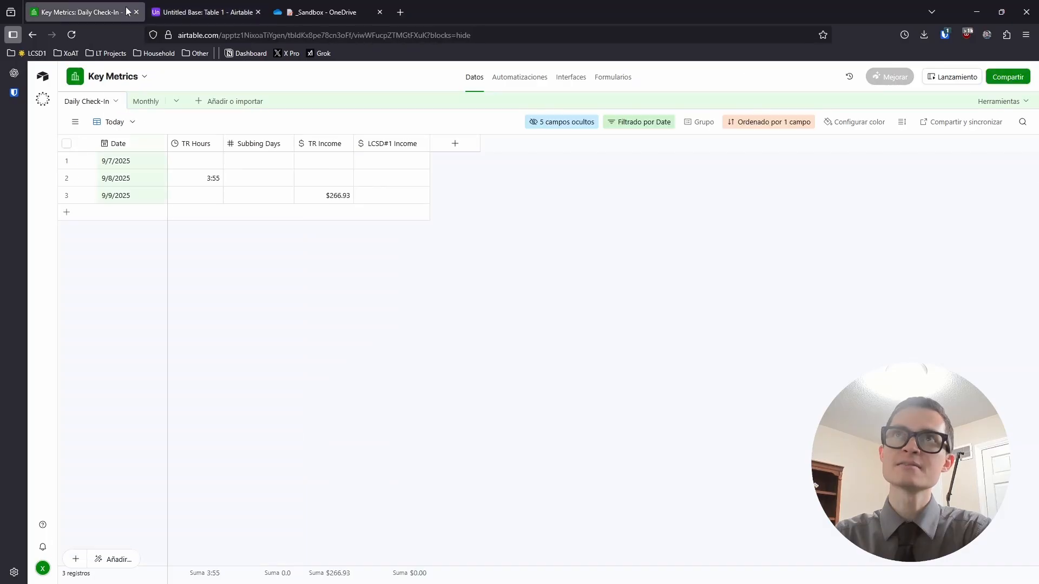
Create a Sub Days Número field with one decimal place in Table 1
{"action": "left_click", "coordinate": [198, 6]}
{"action": "left_click", "coordinate": [315, 148]}
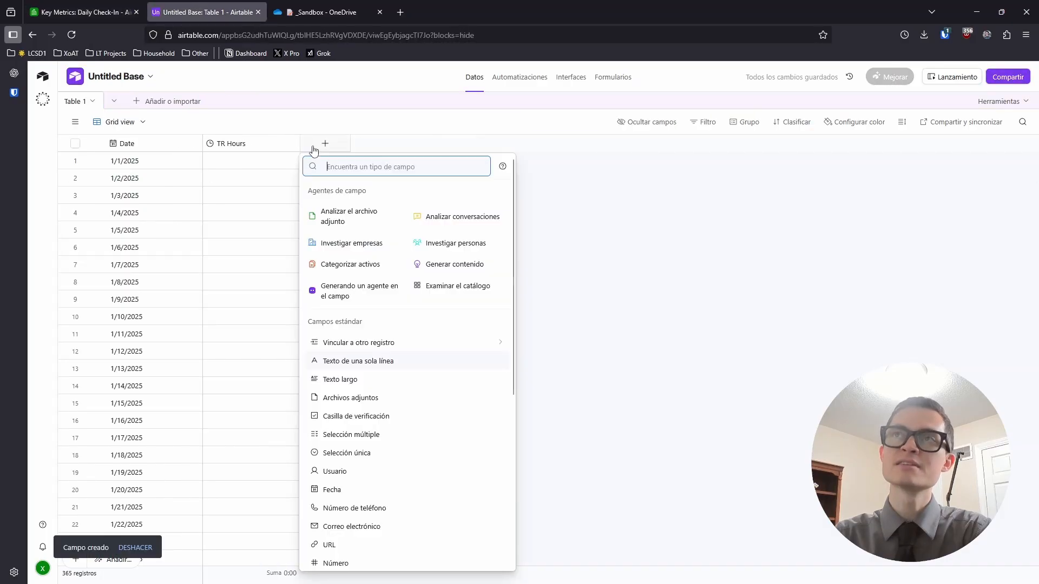
{"action": "scroll", "coordinate": [372, 418], "scroll_direction": "down", "scroll_amount": 4}
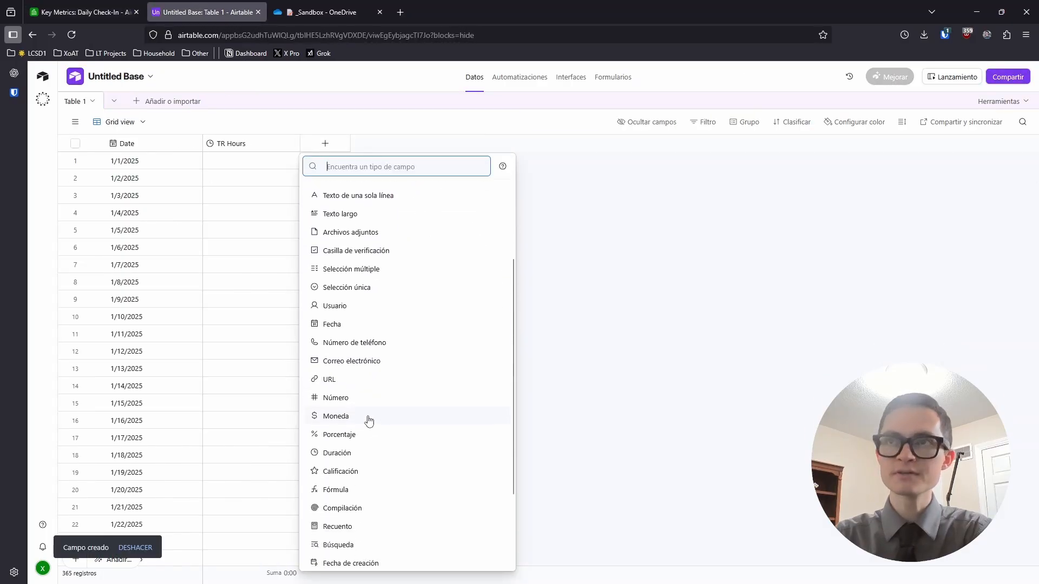
{"action": "left_click", "coordinate": [365, 401]}
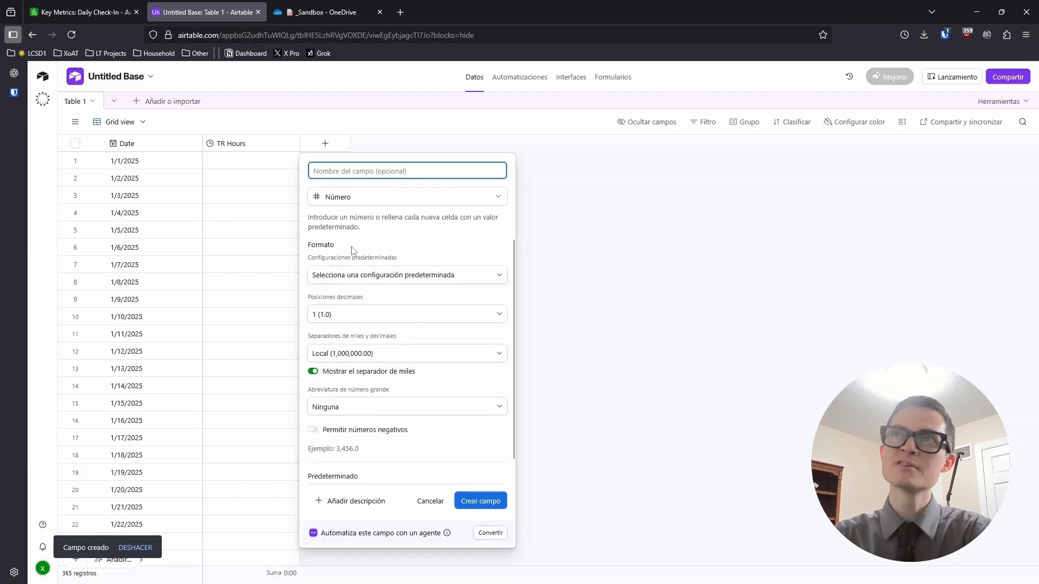
{"action": "left_click", "coordinate": [350, 319]}
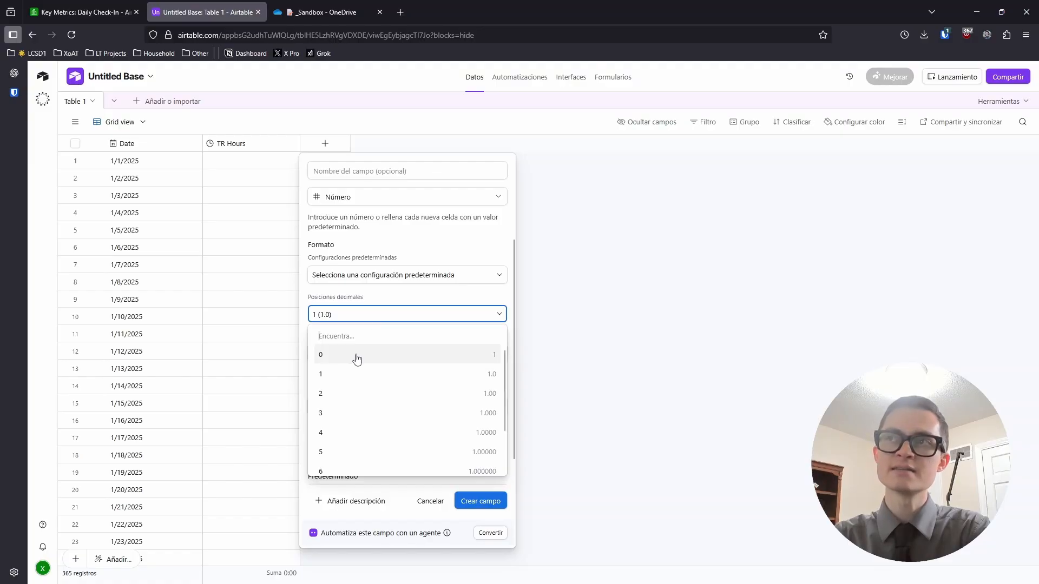
{"action": "left_click", "coordinate": [347, 315]}
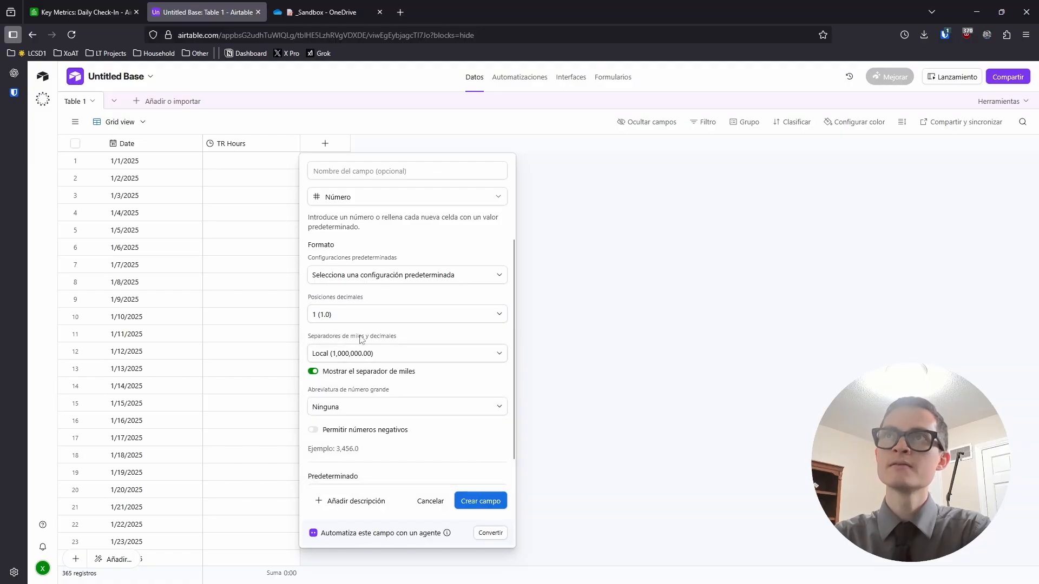
{"action": "left_click", "coordinate": [352, 172]}
{"action": "type", "text": "S"}
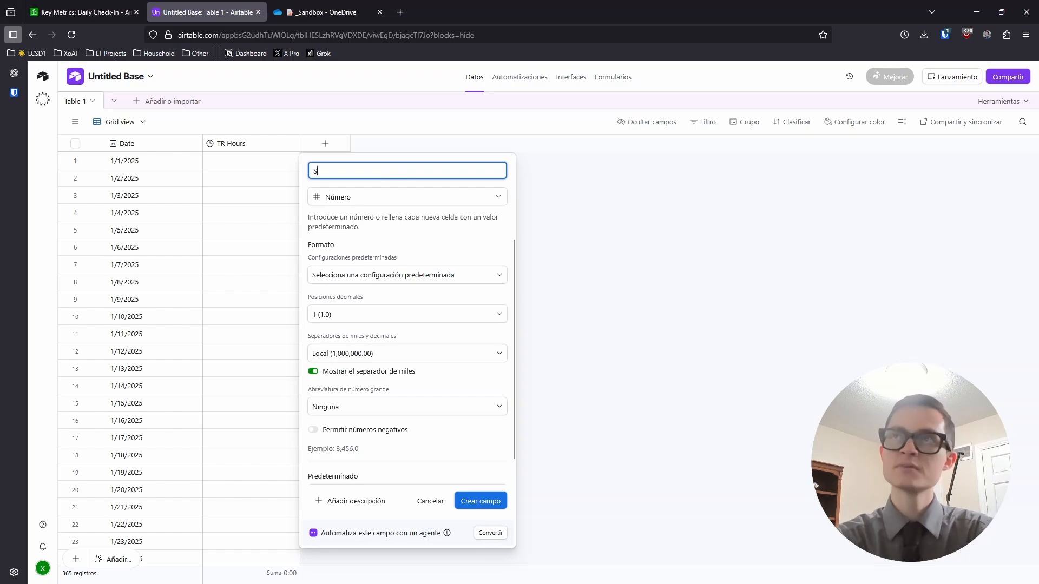
{"action": "type", "text": "ub Days"}
{"action": "key", "text": "Return"}
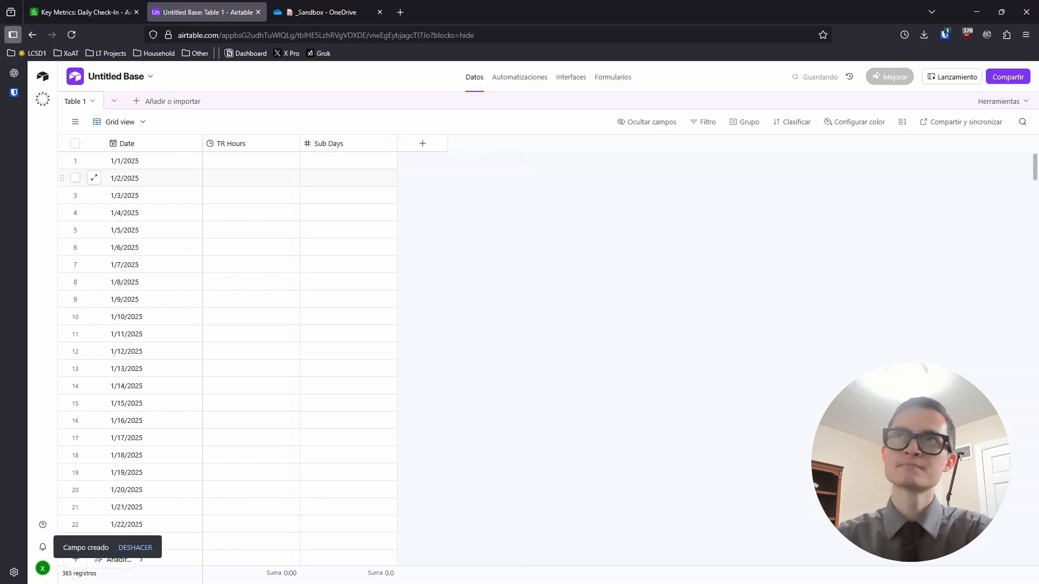
{"action": "left_click", "coordinate": [81, 12]}
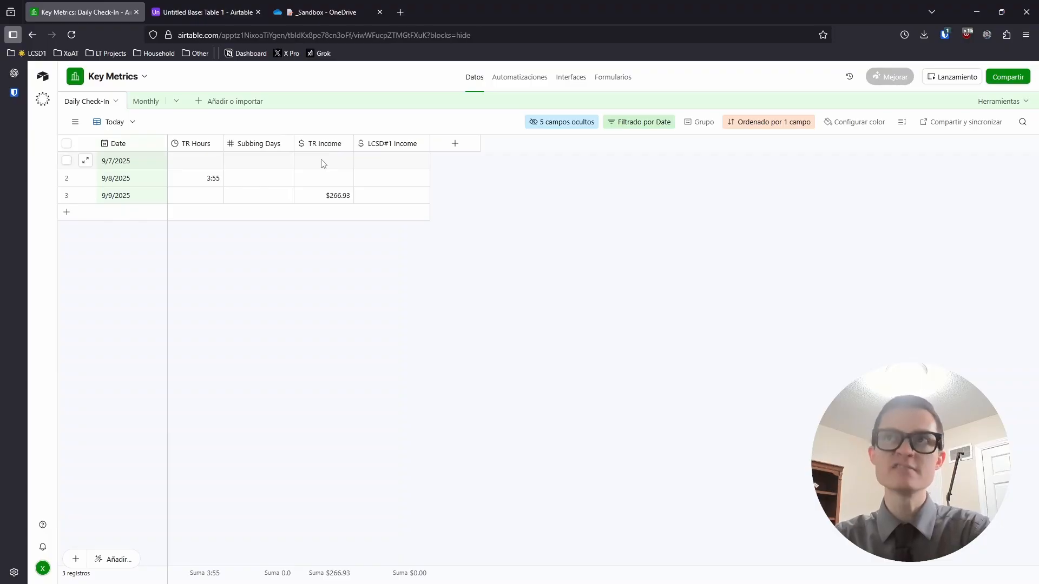
Create a TR Income Moneda field with $ symbol and two decimals in Table 1
{"action": "left_click", "coordinate": [203, 12]}
{"action": "left_click", "coordinate": [410, 150]}
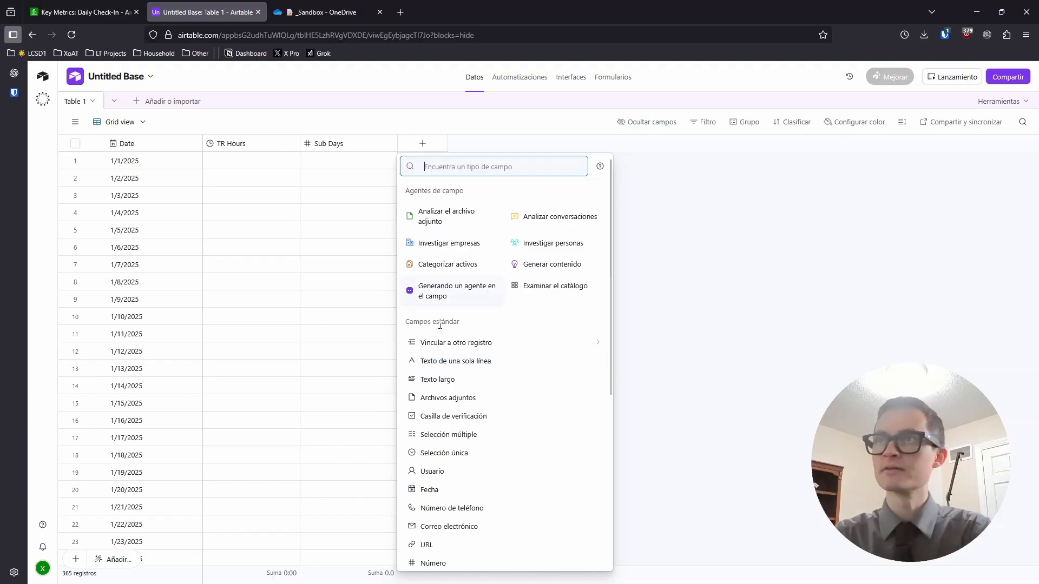
{"action": "left_click", "coordinate": [81, 12]}
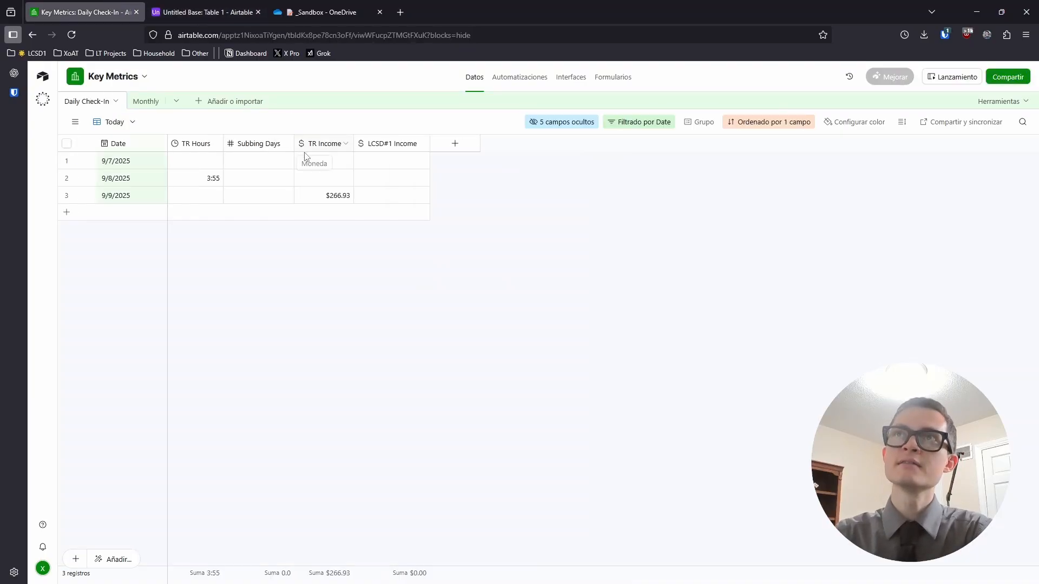
{"action": "left_click", "coordinate": [203, 12]}
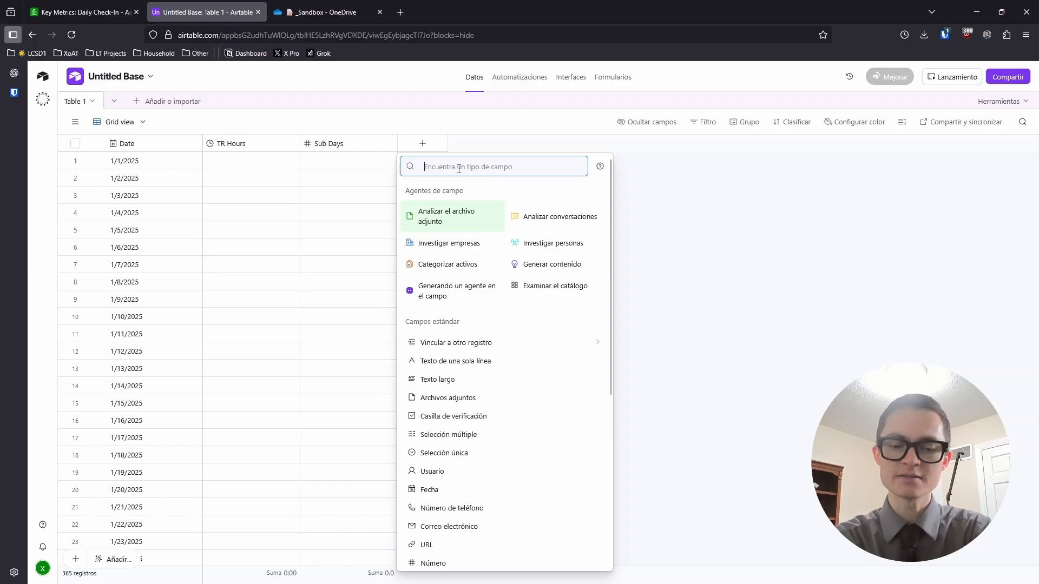
{"action": "type", "text": "mon"}
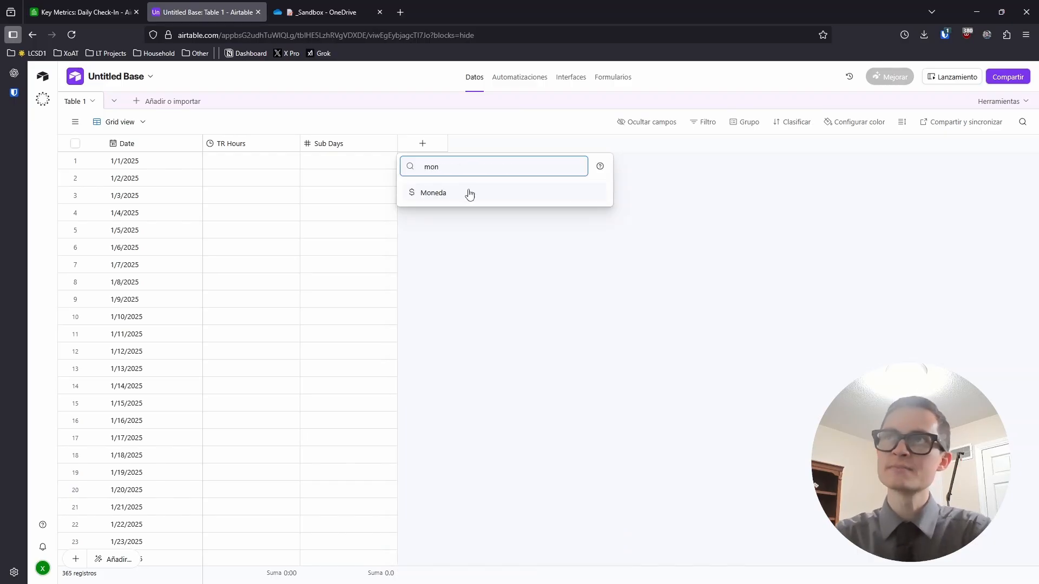
{"action": "left_click", "coordinate": [470, 194]}
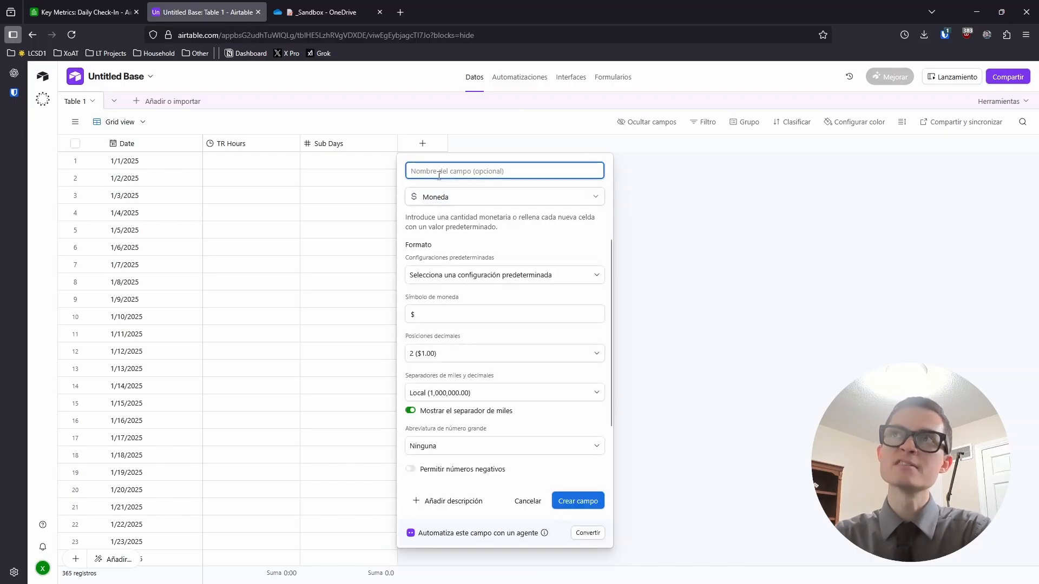
{"action": "type", "text": "TR Income"}
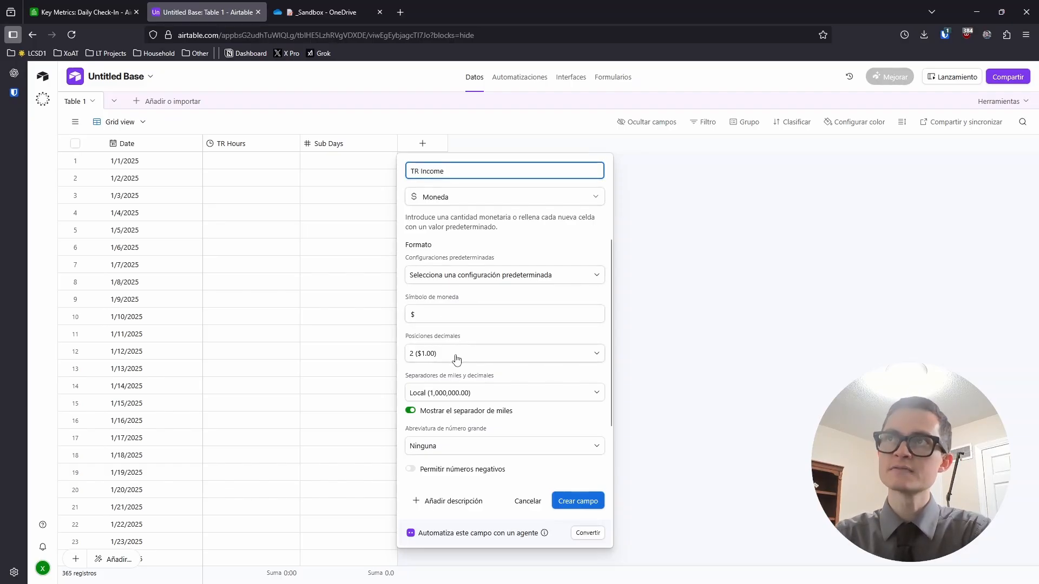
{"action": "left_click", "coordinate": [576, 503]}
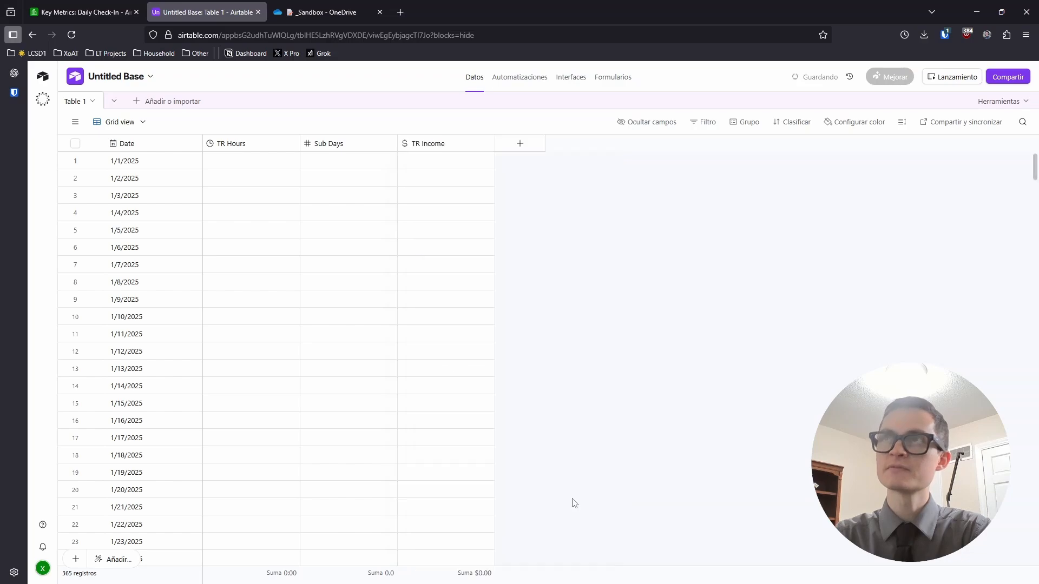
{"action": "left_click", "coordinate": [508, 148]}
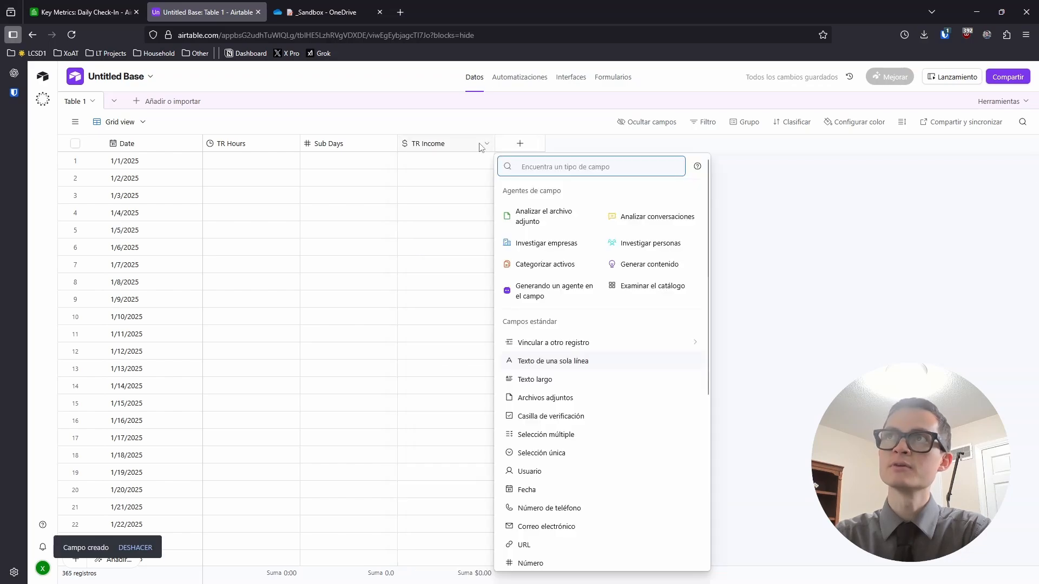
Duplicate the TR Income field to produce a 'Copia de TR Income' column
{"action": "right_click", "coordinate": [462, 143]}
{"action": "left_click", "coordinate": [646, 214]}
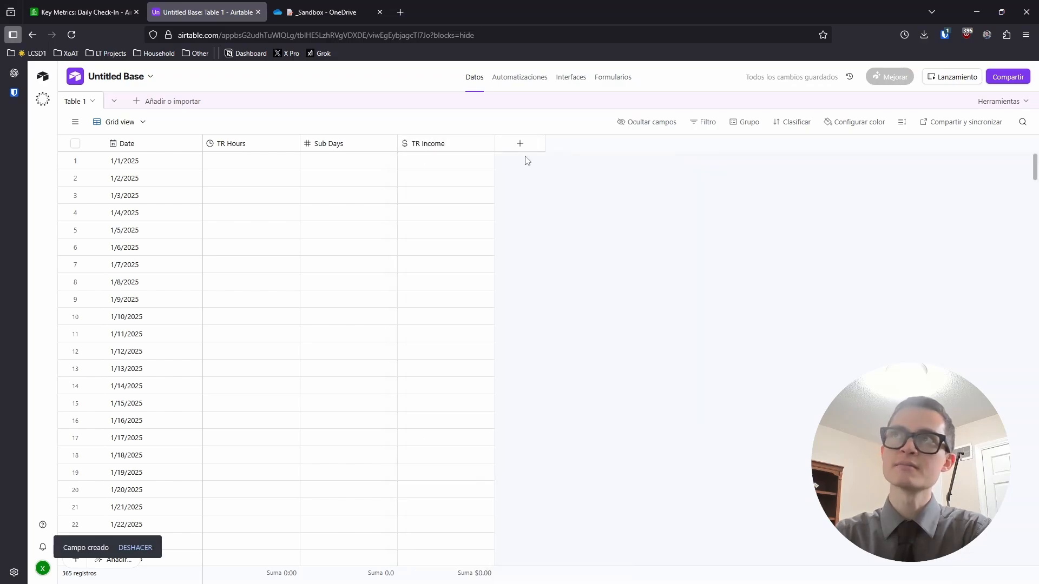
{"action": "right_click", "coordinate": [449, 149]}
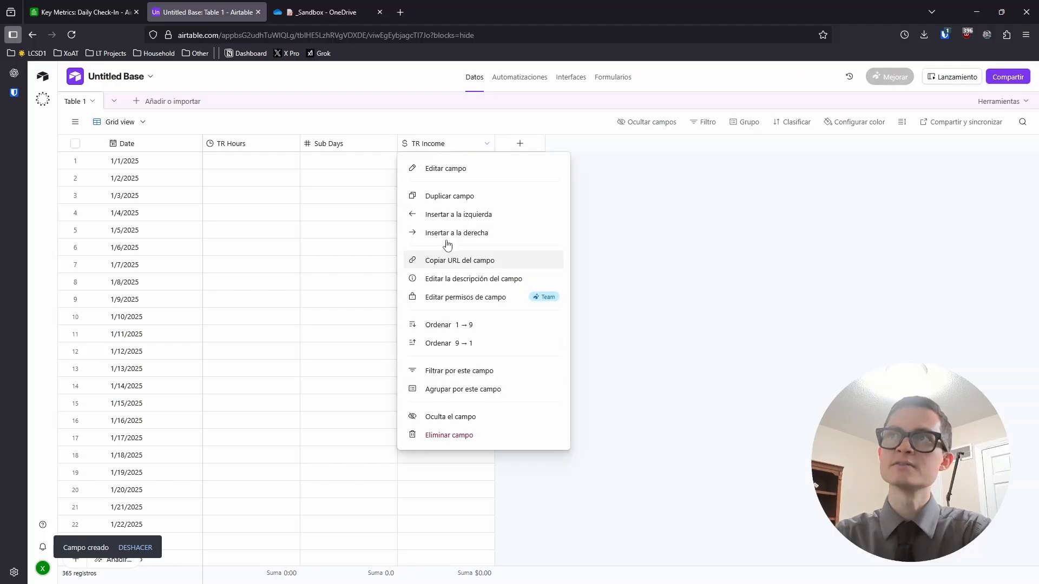
{"action": "left_click", "coordinate": [438, 197]}
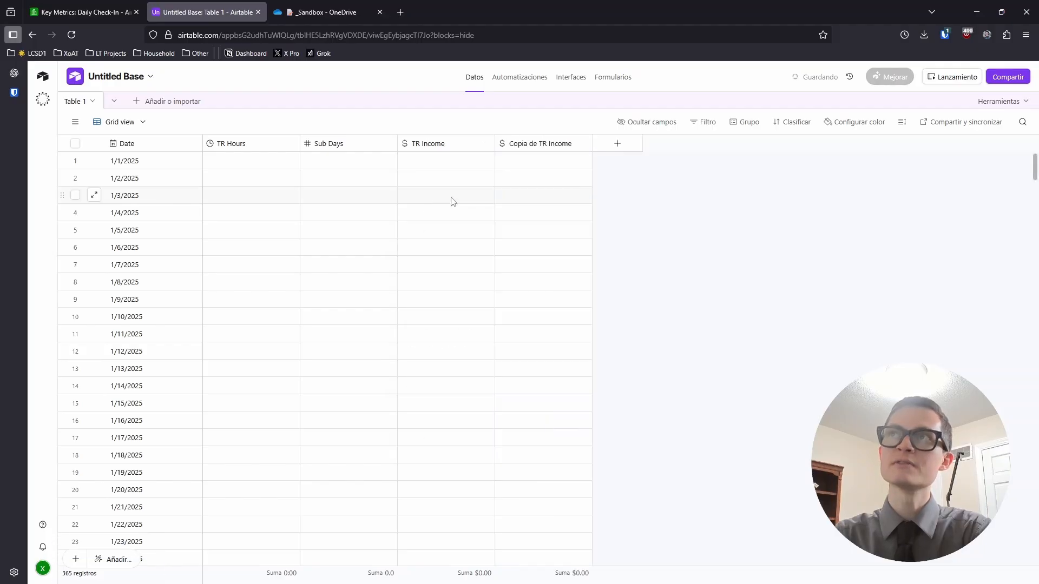
Rename the 'Copia de TR Income' field to 'Substituting Income'
{"action": "left_click", "coordinate": [531, 144]}
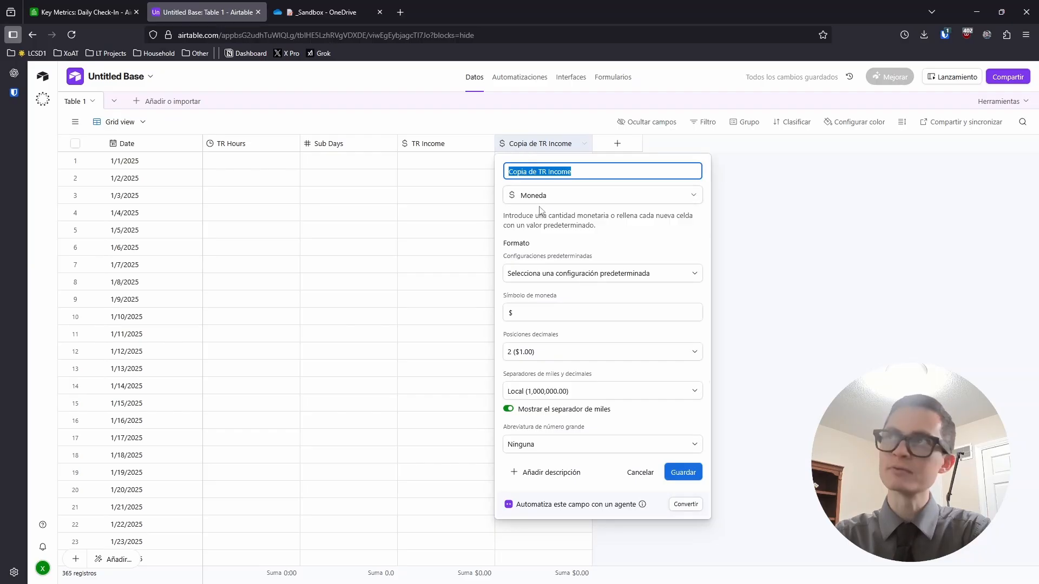
{"action": "left_click", "coordinate": [544, 173]}
{"action": "key", "text": "ctrl+a"}
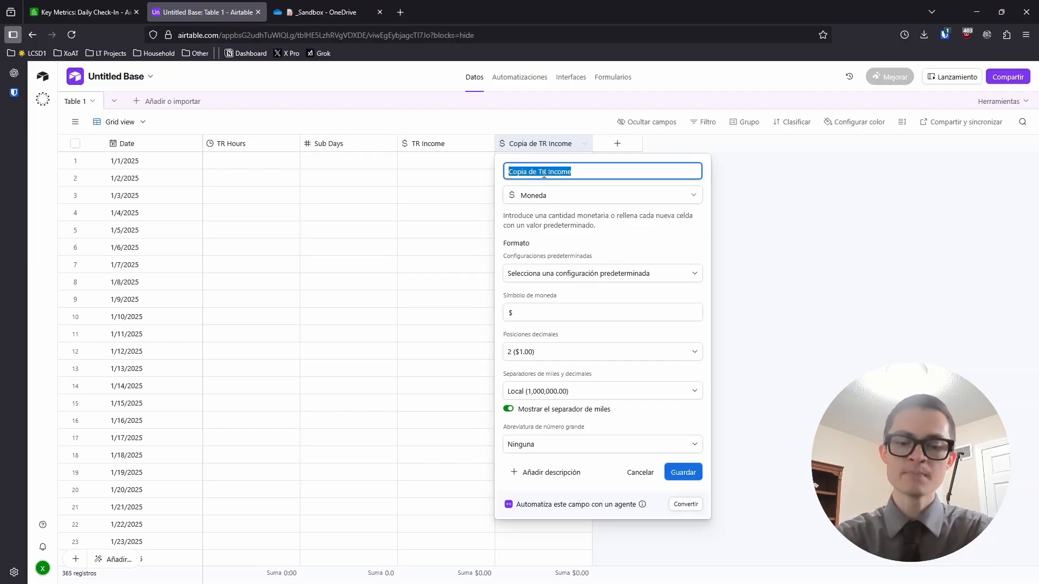
{"action": "type", "text": "Substituting"}
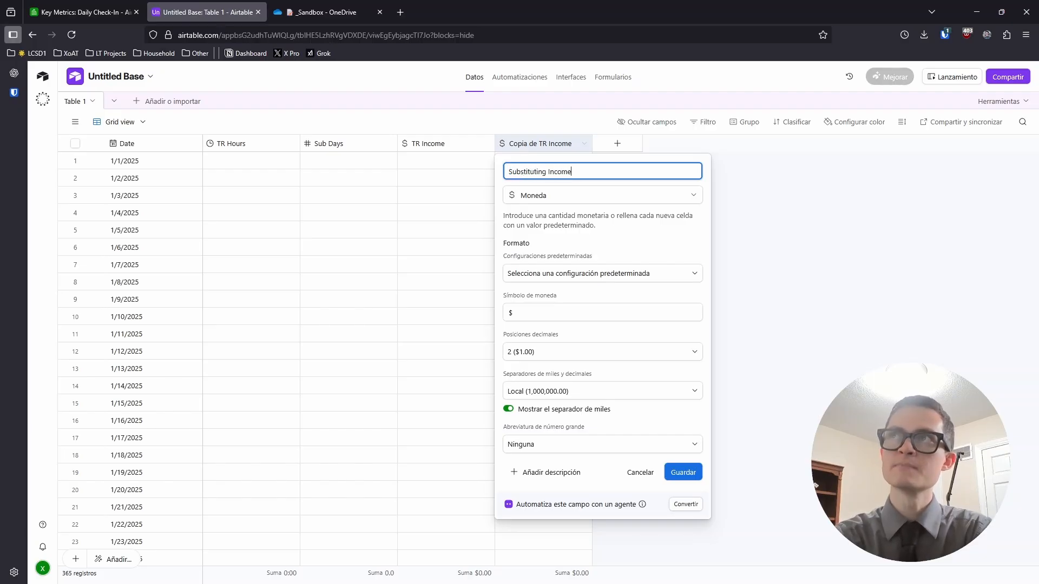
{"action": "key", "text": "Return"}
{"action": "scroll", "coordinate": [694, 335], "scroll_direction": "down", "scroll_amount": 10}
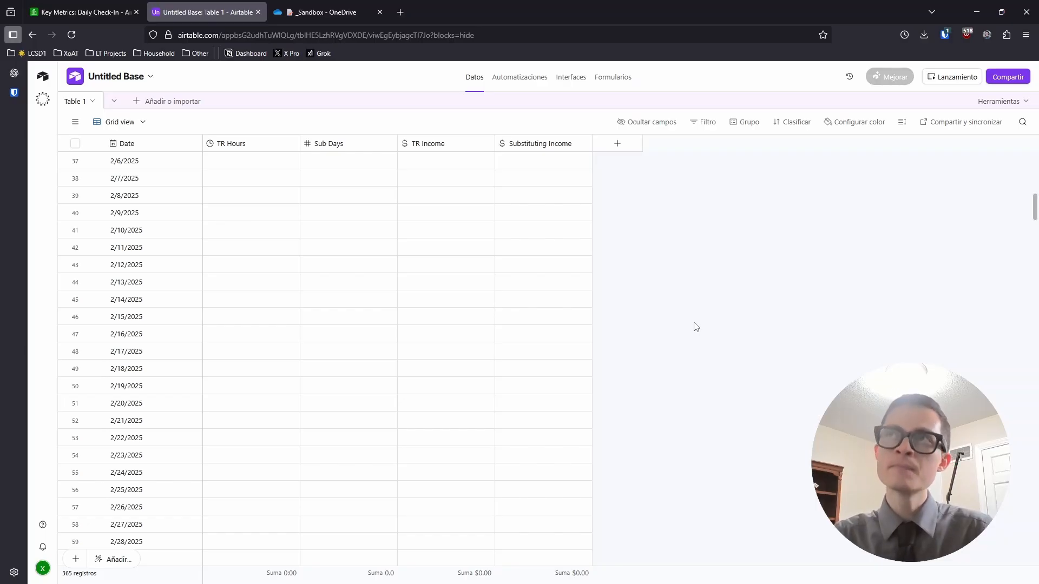
{"action": "scroll", "coordinate": [694, 339], "scroll_direction": "down", "scroll_amount": 4}
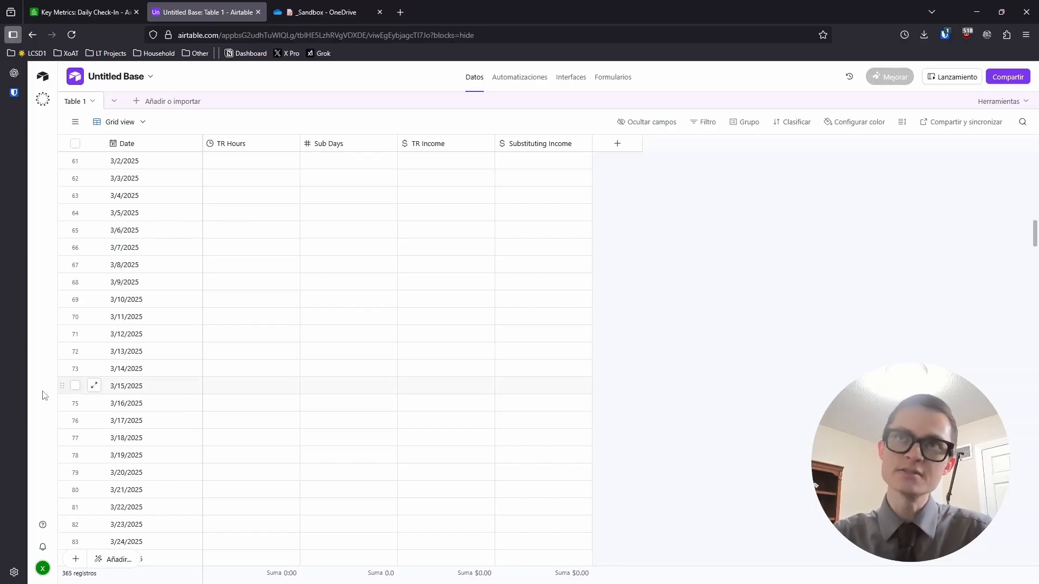
{"action": "scroll", "coordinate": [162, 395], "scroll_direction": "down", "scroll_amount": 8}
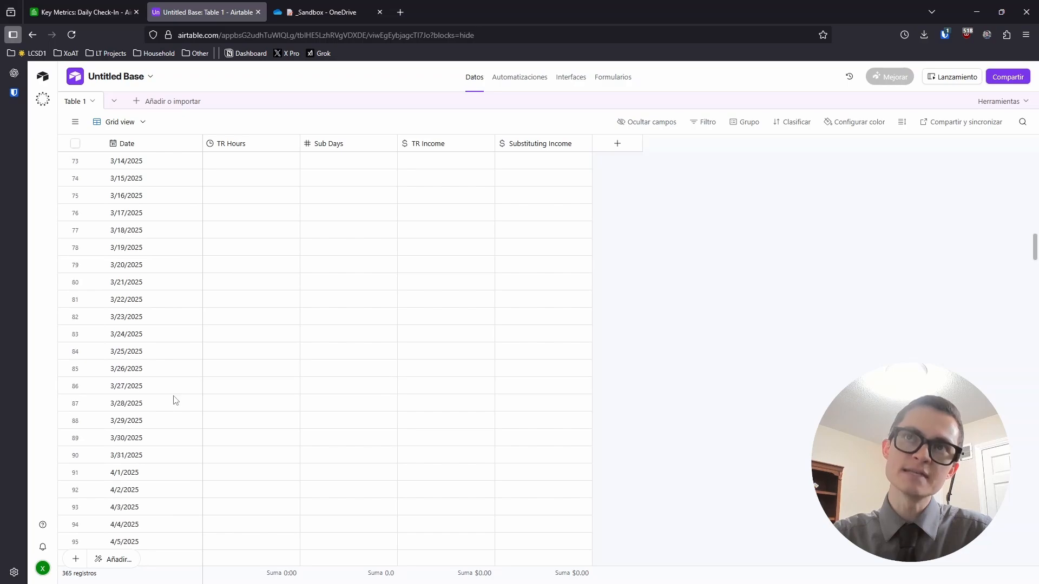
{"action": "scroll", "coordinate": [195, 390], "scroll_direction": "down", "scroll_amount": 2}
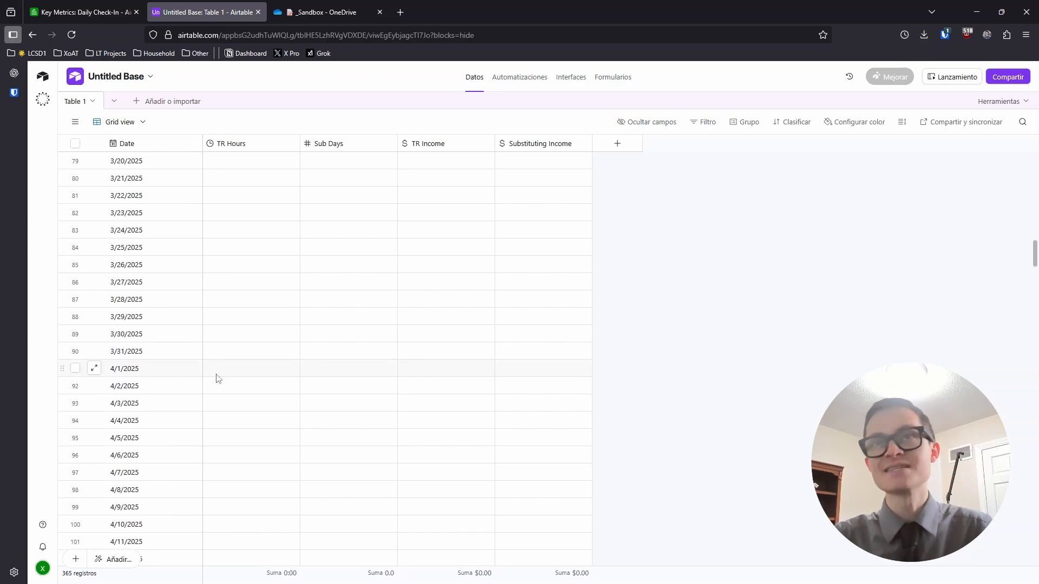
{"action": "scroll", "coordinate": [276, 381], "scroll_direction": "down", "scroll_amount": 6}
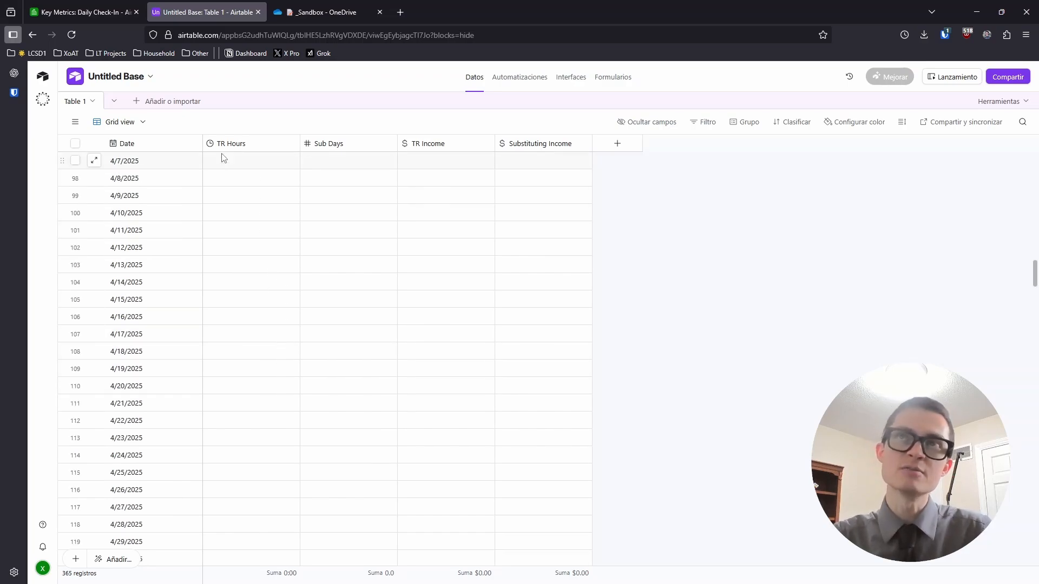
{"action": "scroll", "coordinate": [253, 306], "scroll_direction": "down", "scroll_amount": 2}
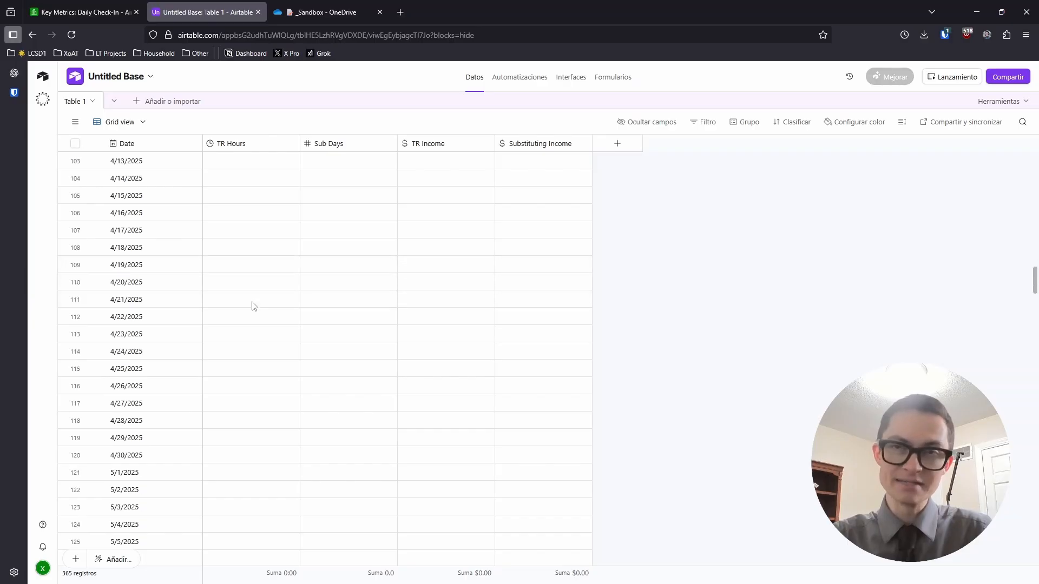
{"action": "scroll", "coordinate": [255, 312], "scroll_direction": "down", "scroll_amount": 2}
{"action": "scroll", "coordinate": [254, 184], "scroll_direction": "up", "scroll_amount": 1}
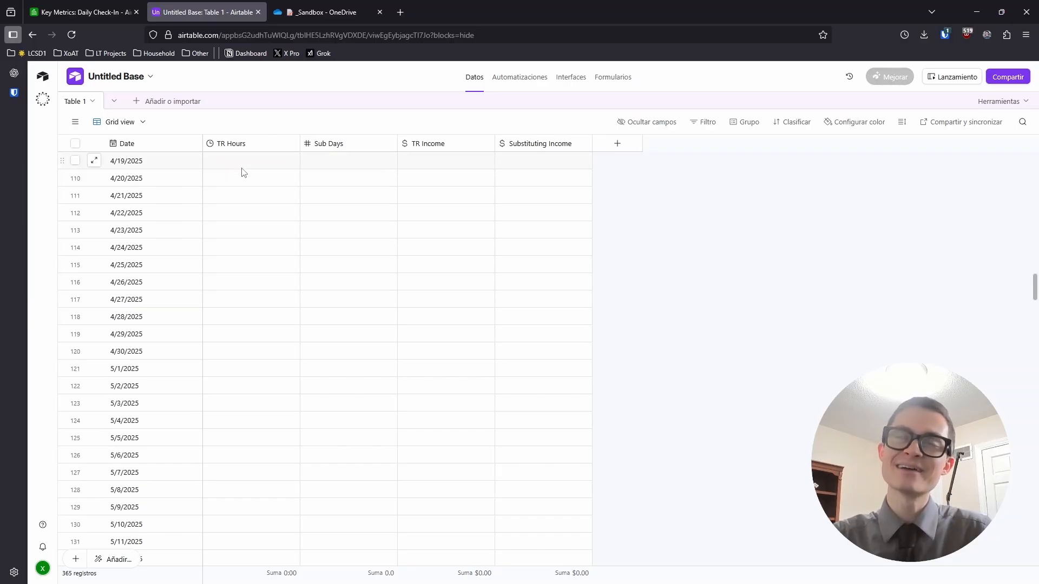
{"action": "left_click", "coordinate": [251, 179]}
{"action": "left_click", "coordinate": [392, 182]}
{"action": "left_click", "coordinate": [464, 185]}
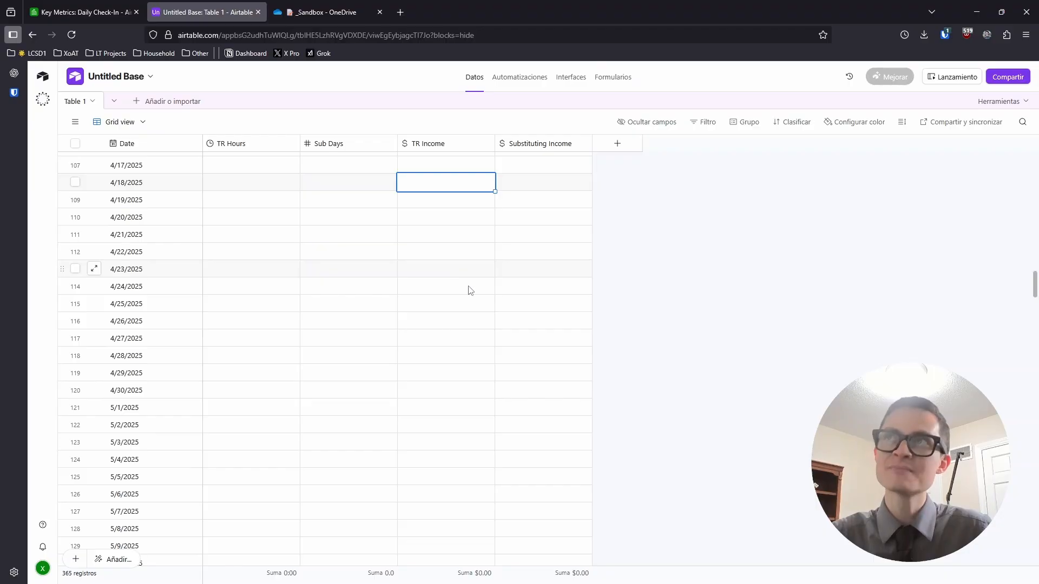
{"action": "scroll", "coordinate": [727, 315], "scroll_direction": "down", "scroll_amount": 8}
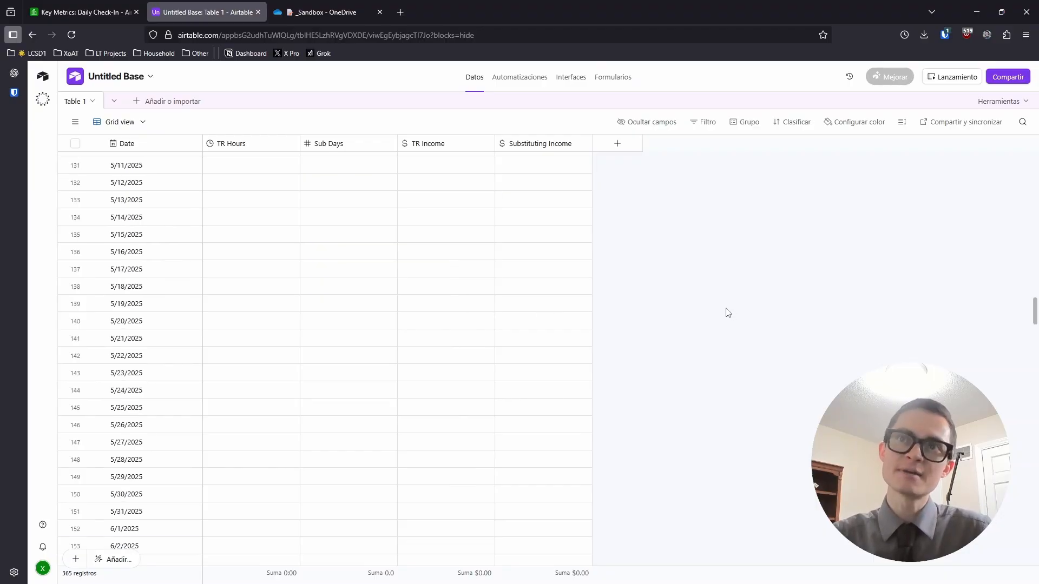
{"action": "scroll", "coordinate": [727, 313], "scroll_direction": "down", "scroll_amount": 2}
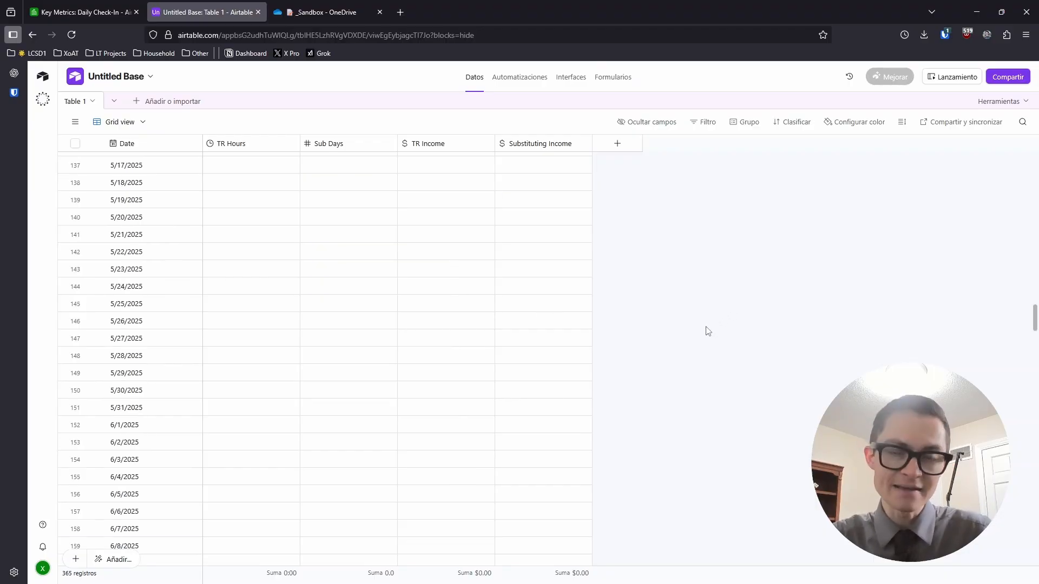
{"action": "scroll", "coordinate": [696, 337], "scroll_direction": "down", "scroll_amount": 2}
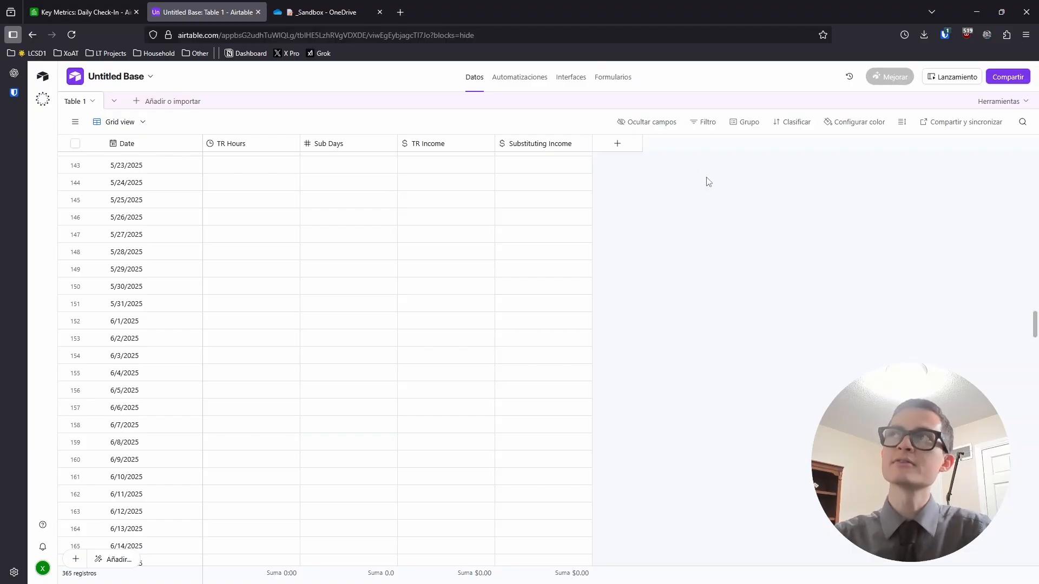
{"action": "left_click", "coordinate": [81, 12]}
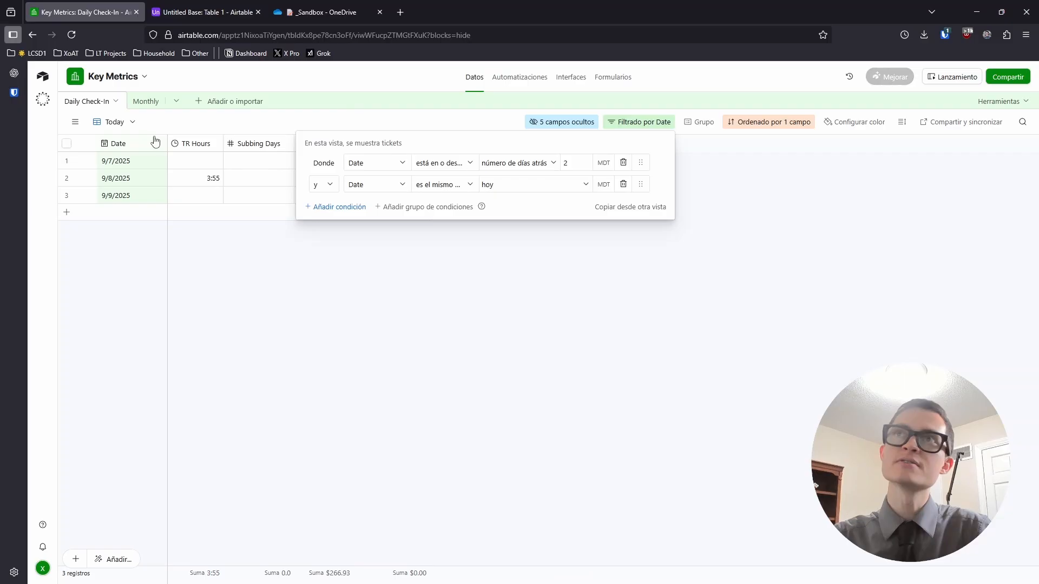
{"action": "left_click", "coordinate": [176, 253]}
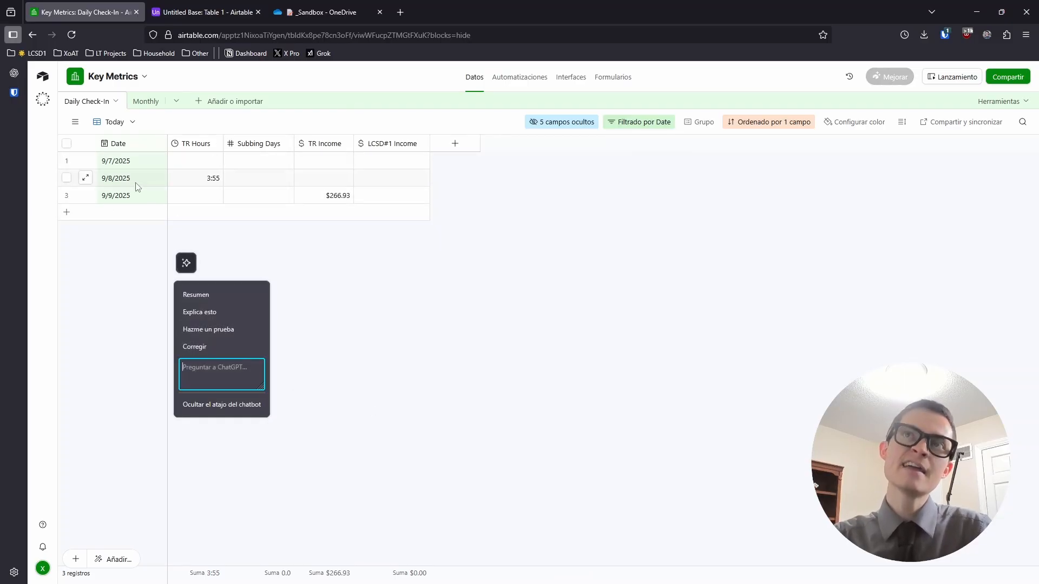
{"action": "left_click", "coordinate": [404, 353]}
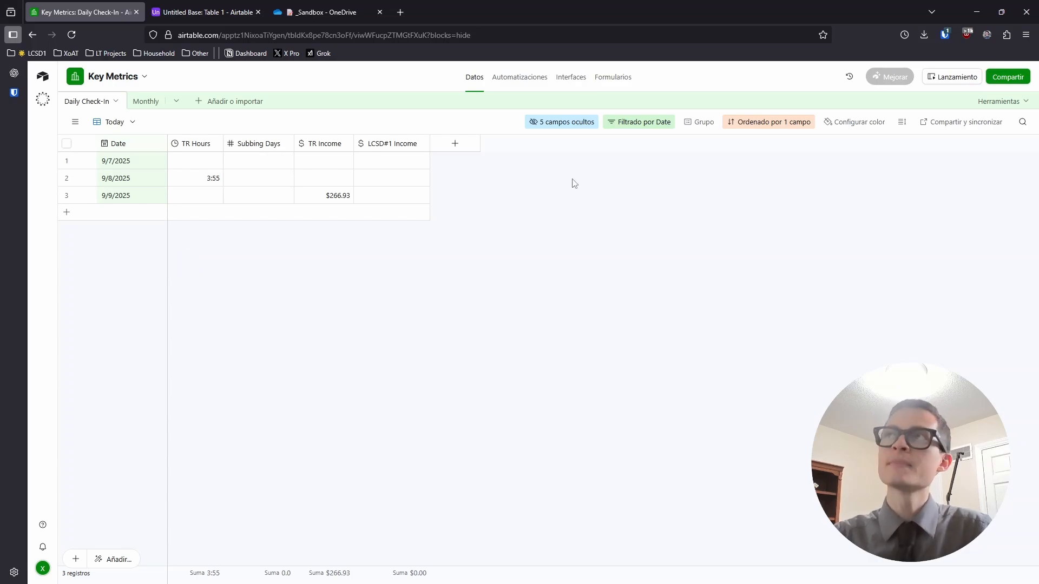
{"action": "left_click", "coordinate": [609, 122]}
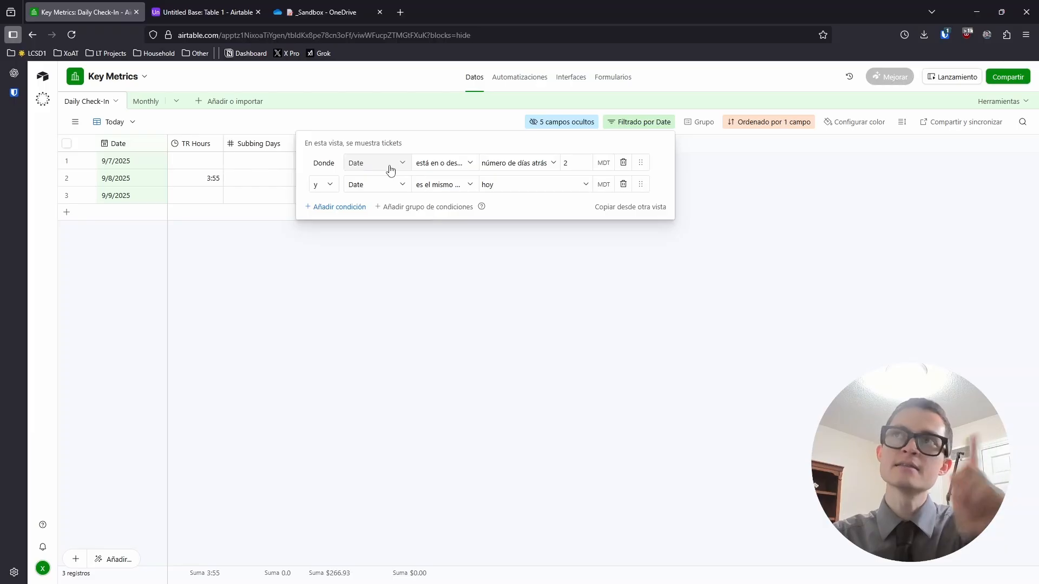
{"action": "left_click", "coordinate": [466, 168]}
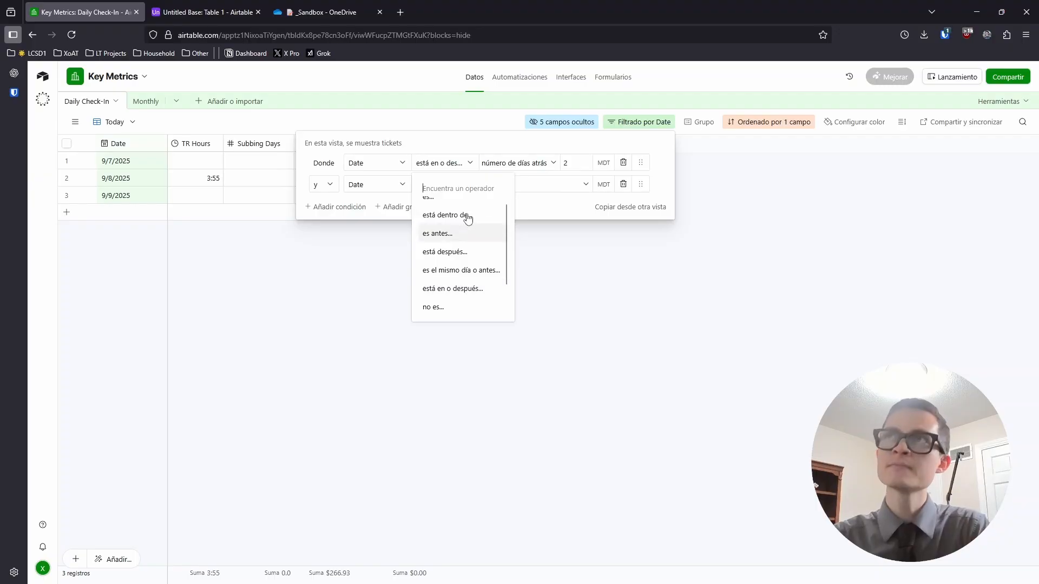
{"action": "left_click", "coordinate": [535, 163]}
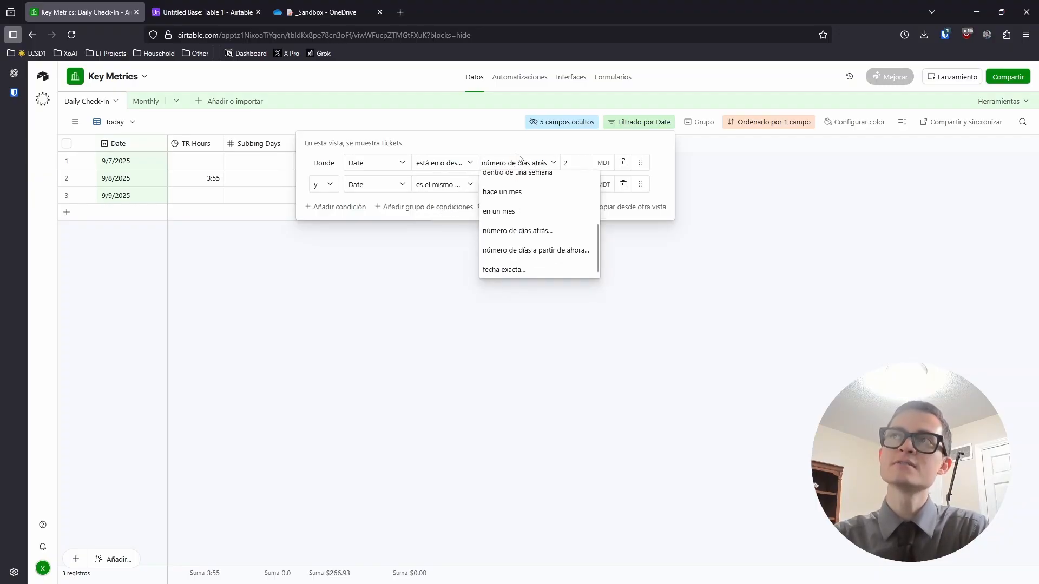
{"action": "left_click", "coordinate": [518, 160]}
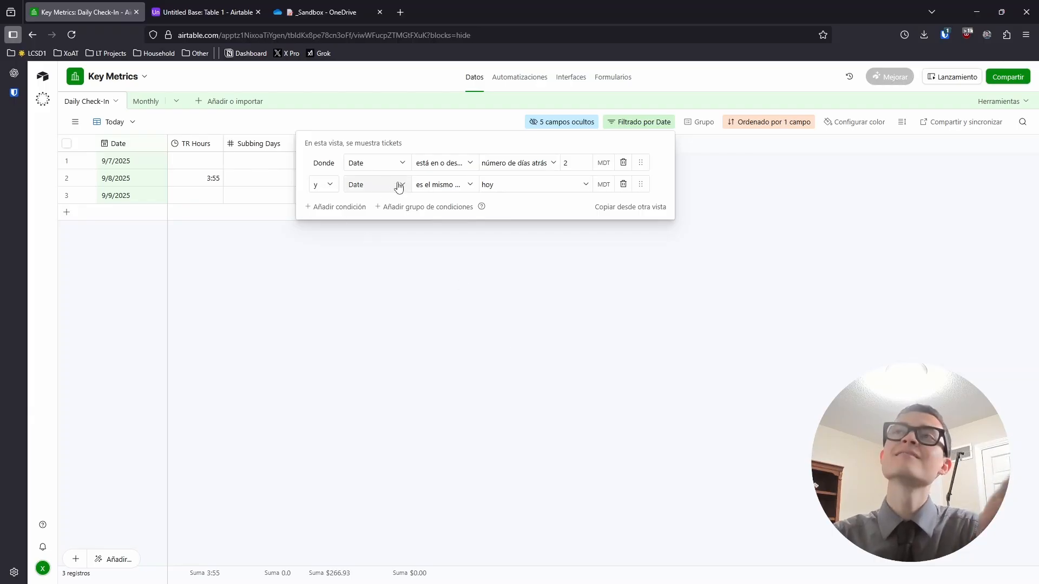
{"action": "left_click", "coordinate": [455, 187]}
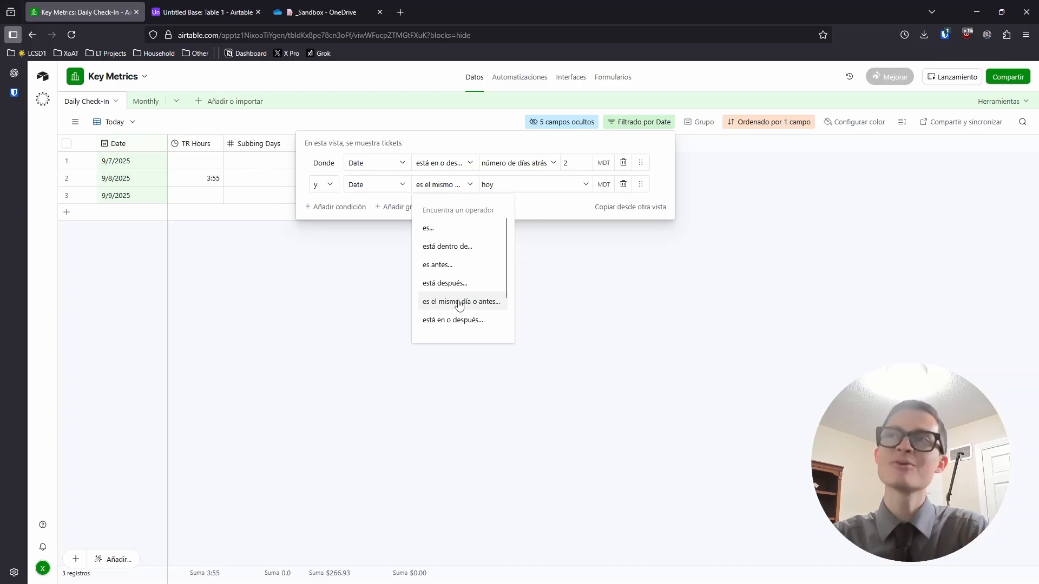
{"action": "left_click", "coordinate": [517, 189]}
{"action": "left_click", "coordinate": [517, 190]}
{"action": "left_click", "coordinate": [323, 316]}
{"action": "left_click", "coordinate": [323, 316]}
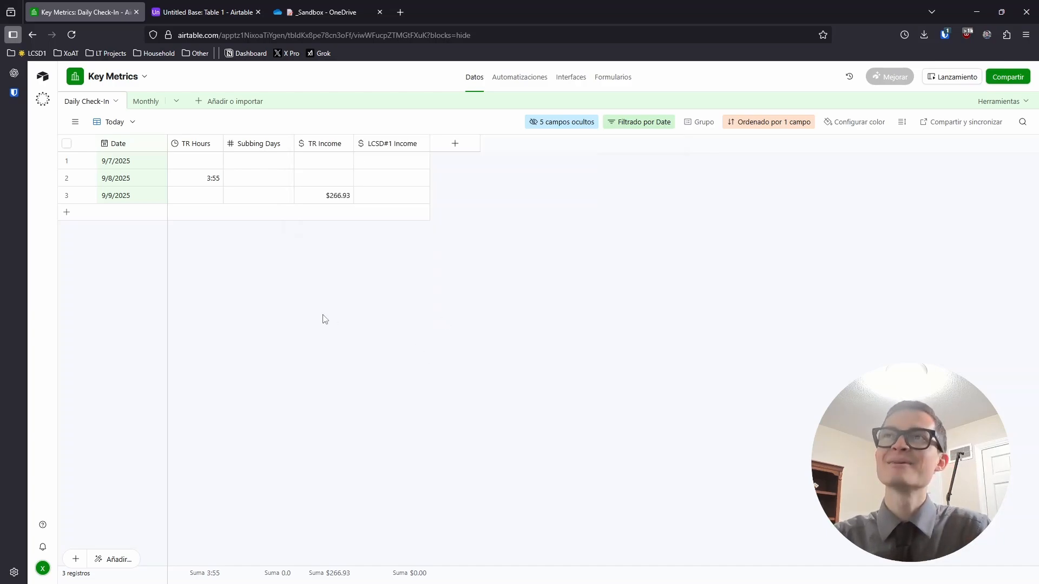
{"action": "left_click", "coordinate": [201, 4]}
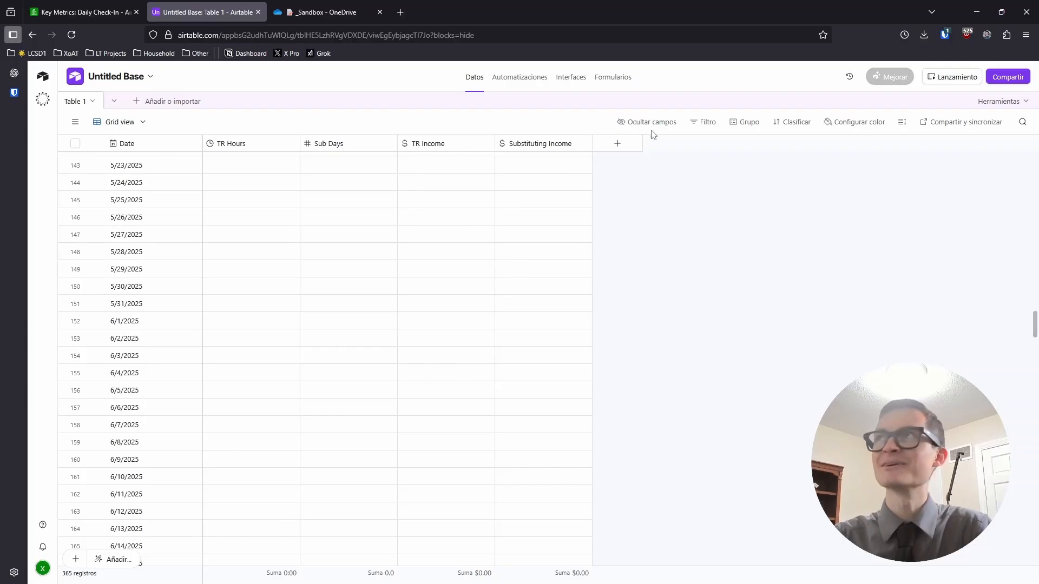
Add a Table 1 filter keeping Dates on or after 2 days ago
{"action": "left_click", "coordinate": [709, 124]}
{"action": "left_click", "coordinate": [543, 165]}
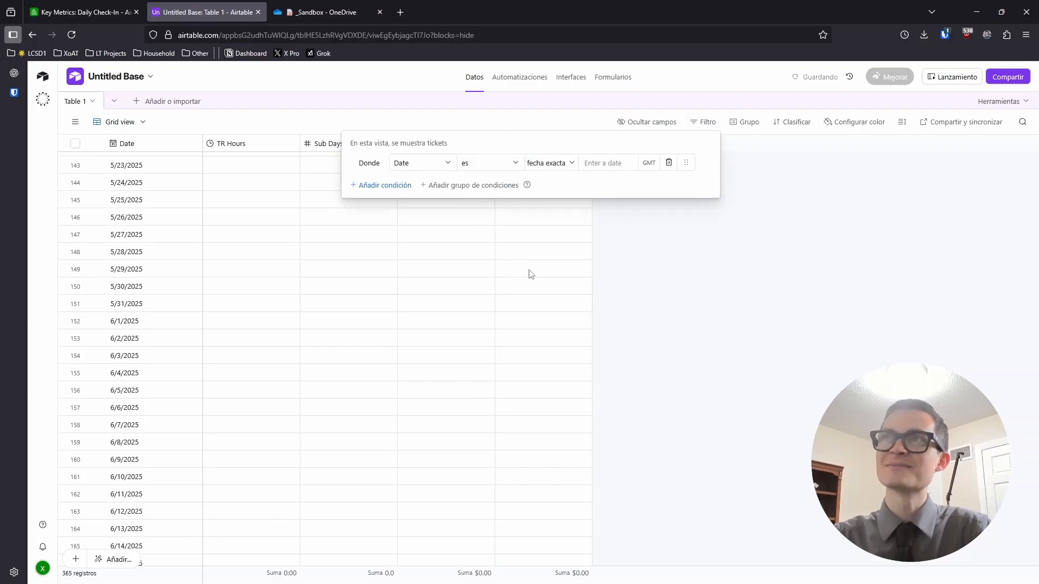
{"action": "left_click", "coordinate": [490, 165]}
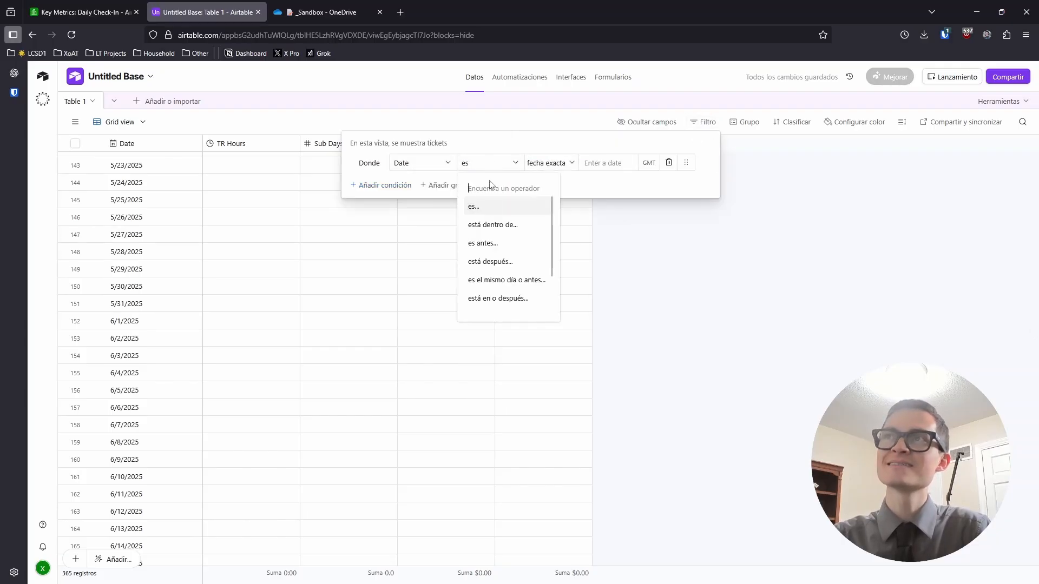
{"action": "left_click", "coordinate": [495, 279]}
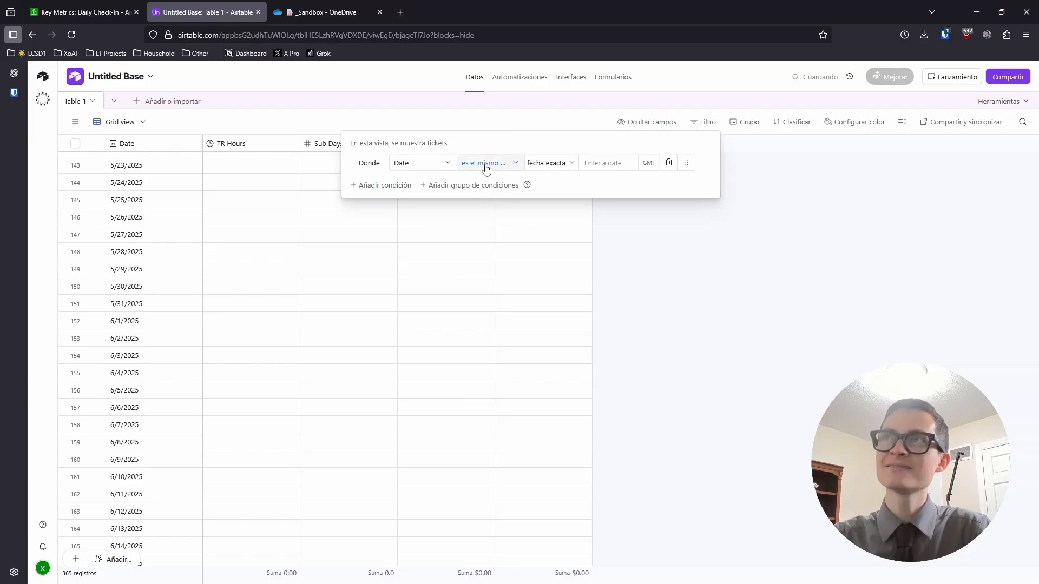
{"action": "left_click", "coordinate": [485, 164]}
{"action": "left_click", "coordinate": [494, 298]}
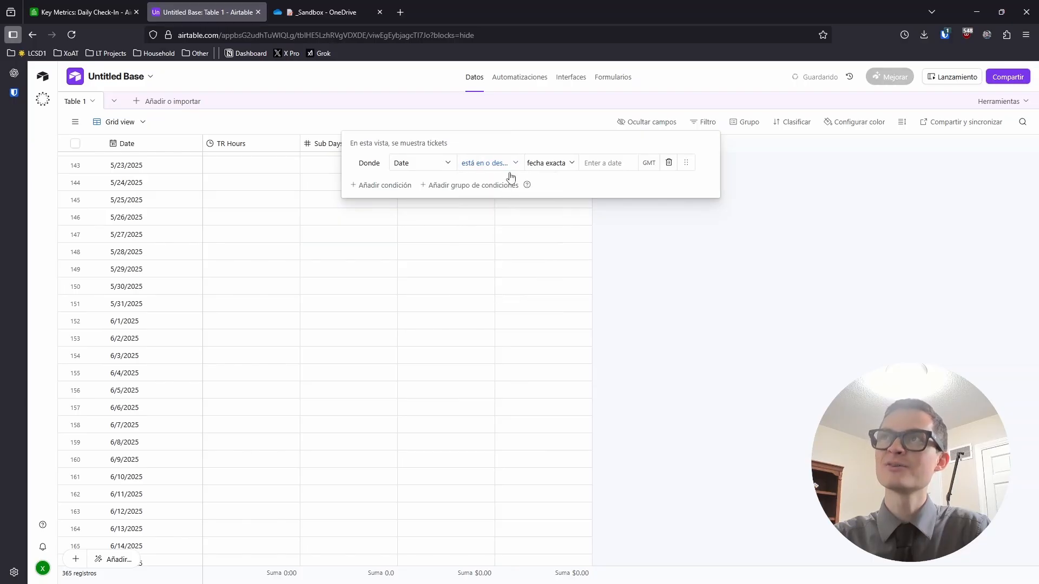
{"action": "left_click", "coordinate": [560, 164]}
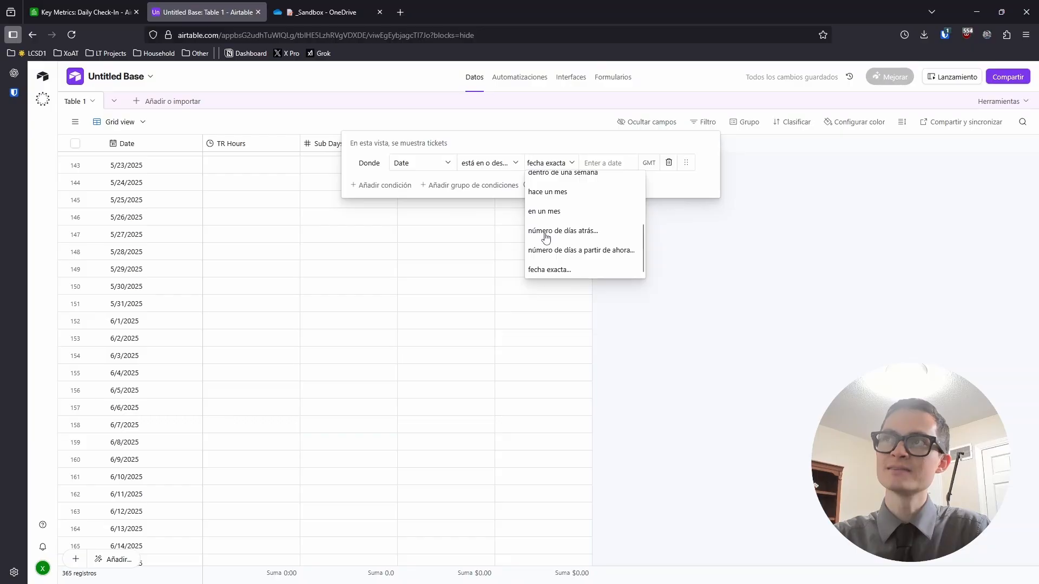
{"action": "left_click", "coordinate": [584, 232]}
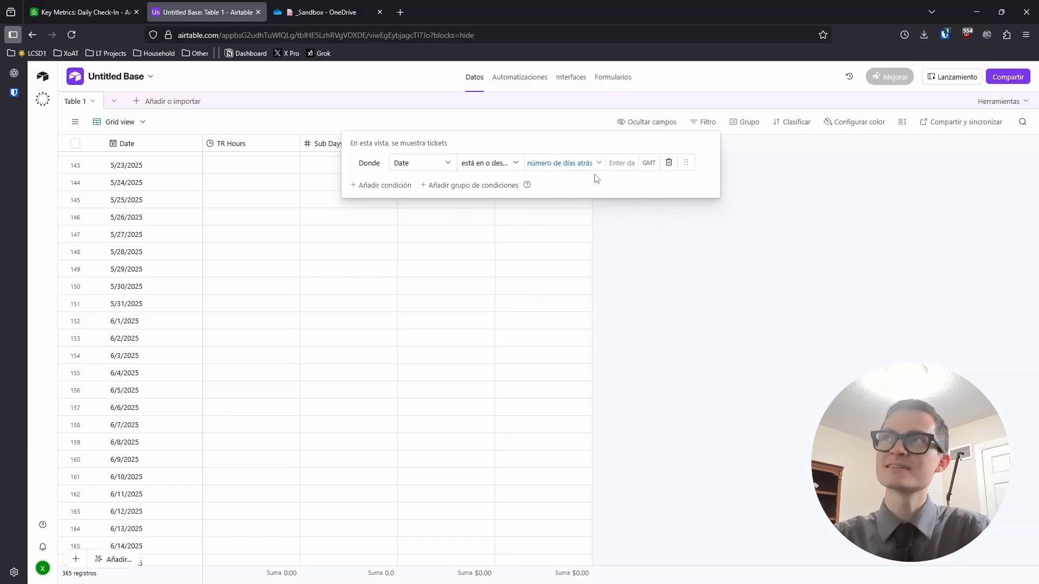
{"action": "left_click", "coordinate": [618, 163]}
{"action": "type", "text": "2"}
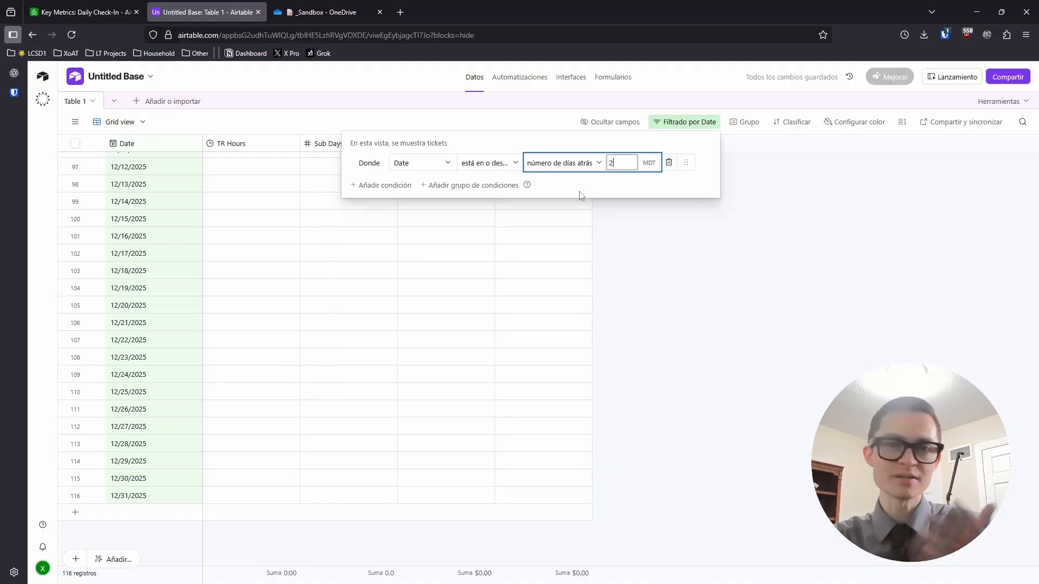
Add a second Date condition, same day or before today, then switch to Key Metrics
{"action": "left_click", "coordinate": [384, 185]}
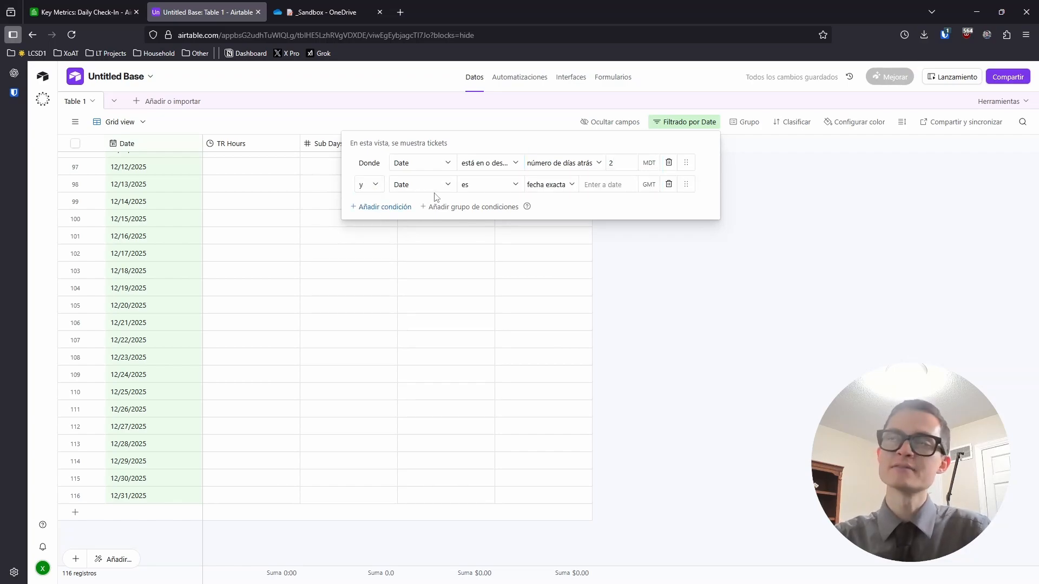
{"action": "left_click", "coordinate": [479, 188]}
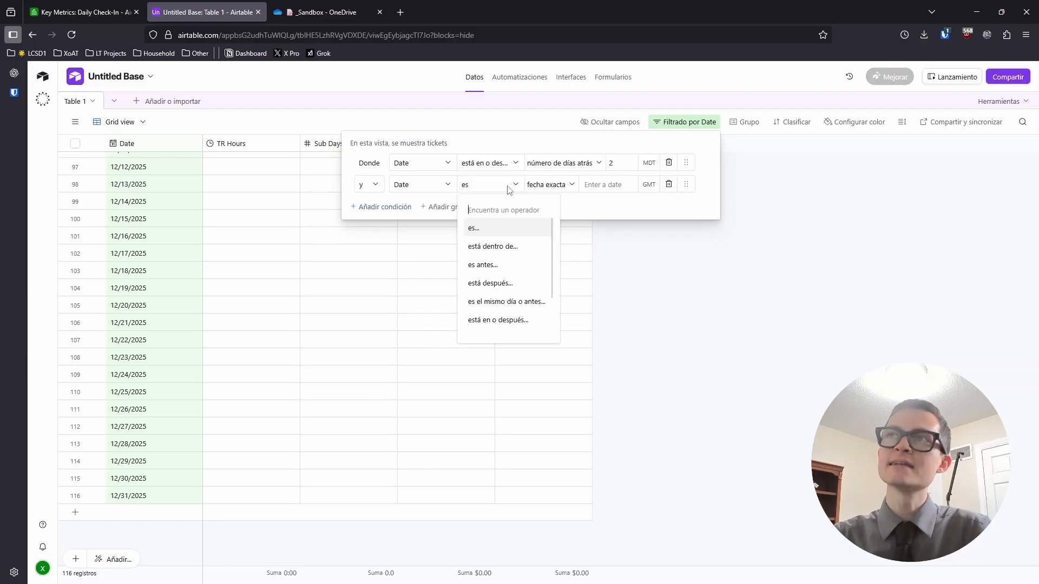
{"action": "left_click", "coordinate": [533, 303]}
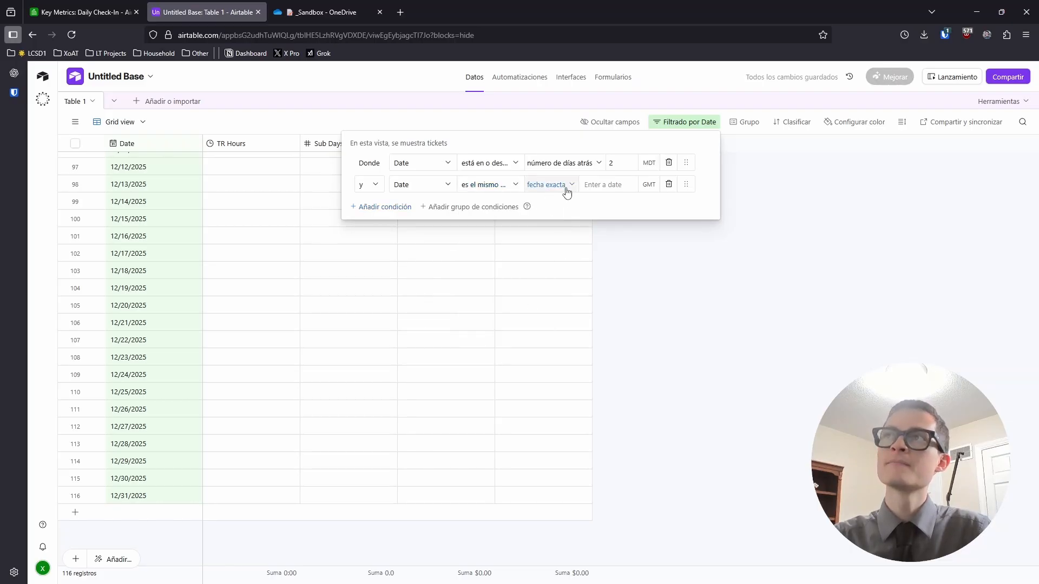
{"action": "left_click", "coordinate": [565, 187]}
{"action": "scroll", "coordinate": [557, 216], "scroll_direction": "up", "scroll_amount": 5}
{"action": "left_click", "coordinate": [536, 204]}
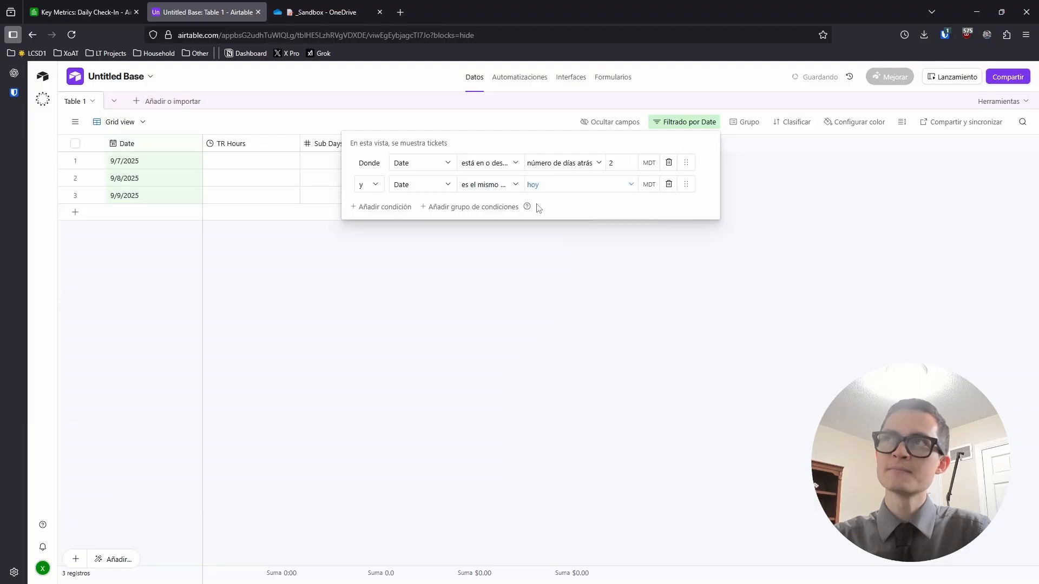
{"action": "left_click", "coordinate": [579, 269]}
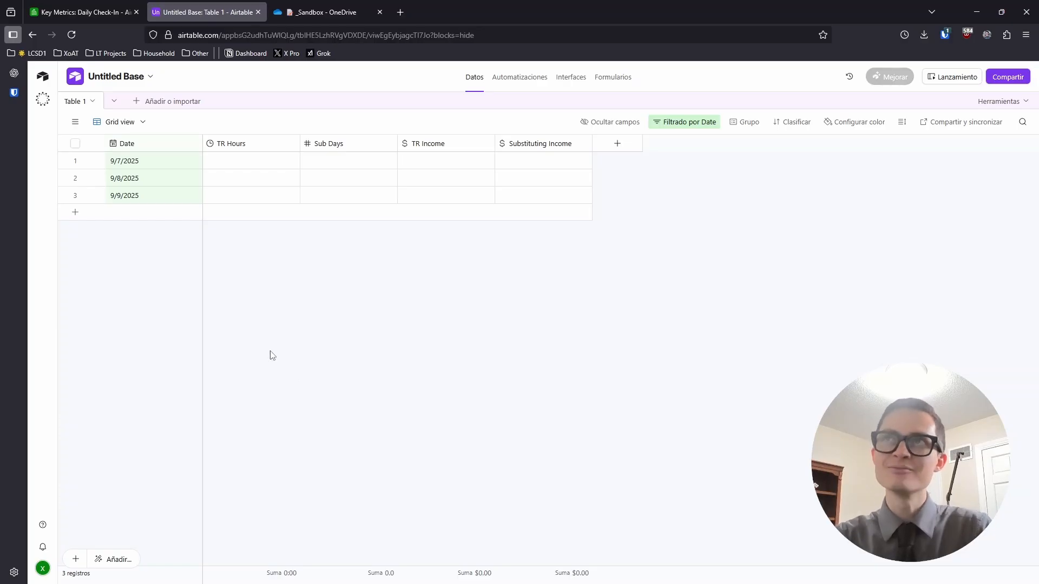
{"action": "left_click", "coordinate": [130, 15]}
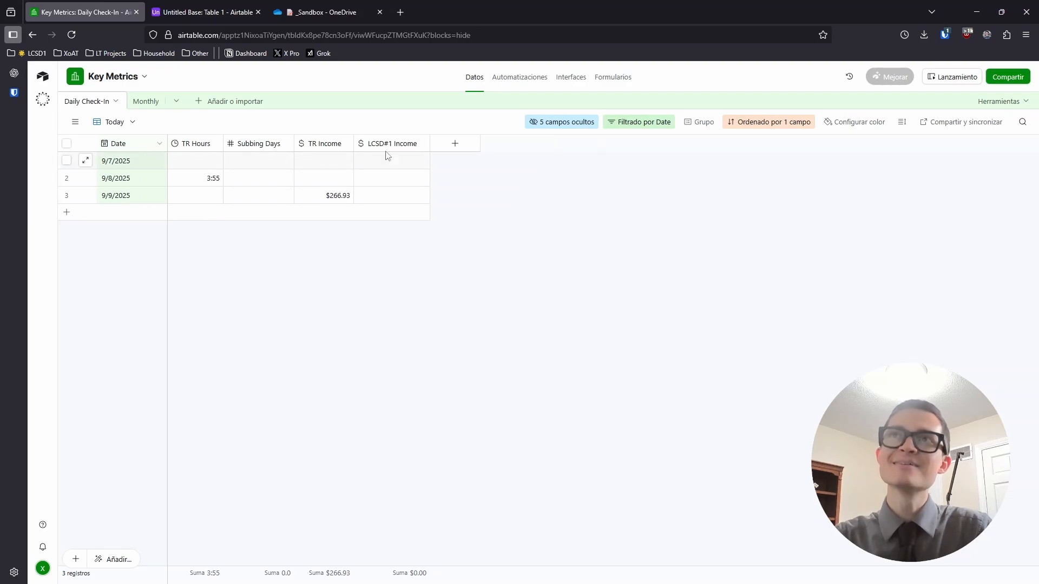
Return to Untitled Base's Table 1 and narrow the Date column
{"action": "left_click", "coordinate": [195, 12]}
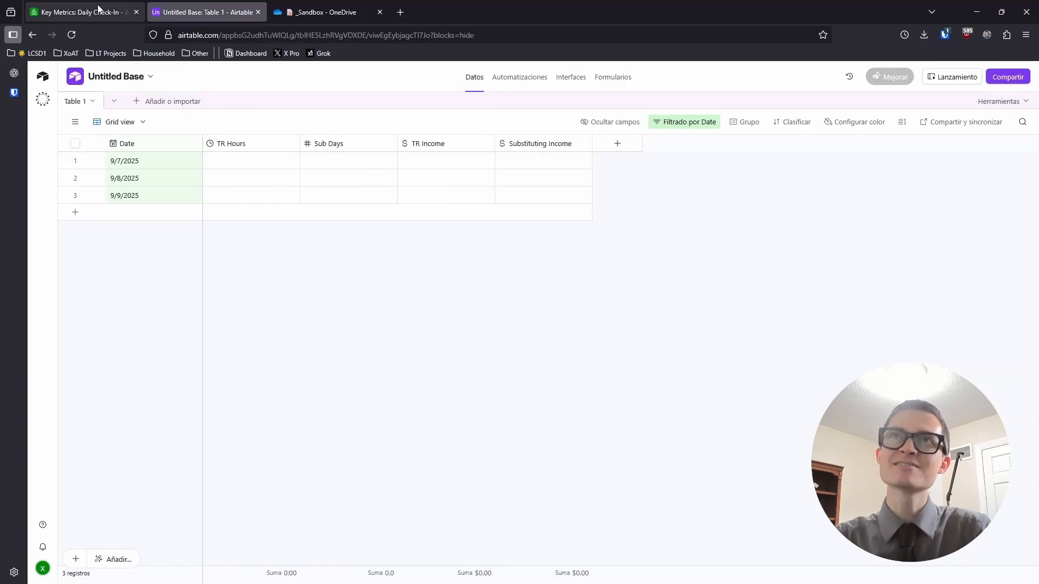
{"action": "left_click", "coordinate": [97, 11]}
{"action": "left_click", "coordinate": [179, 12]}
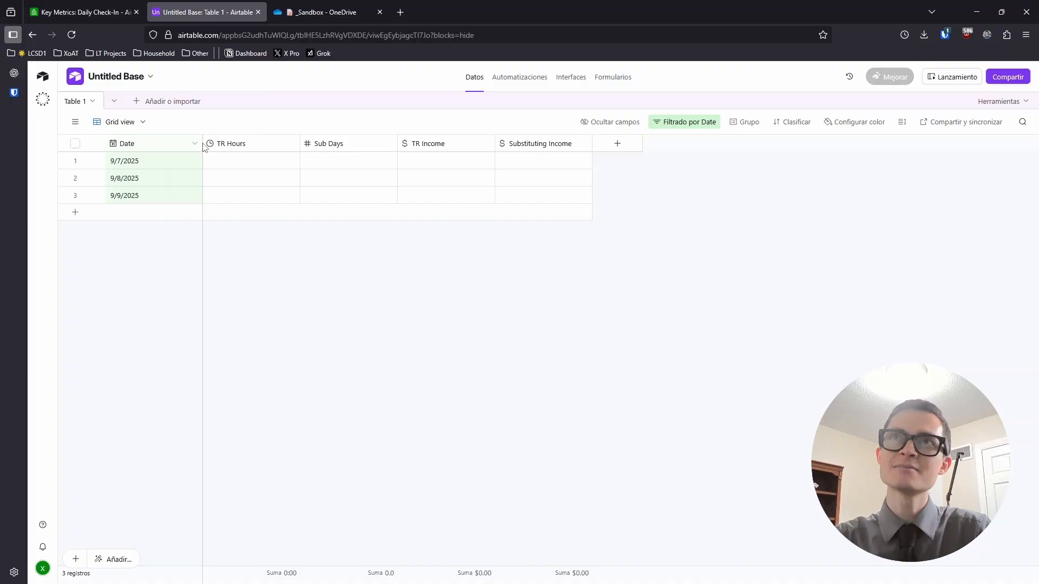
{"action": "left_click_drag", "start_coordinate": [201, 144], "coordinate": [161, 143]}
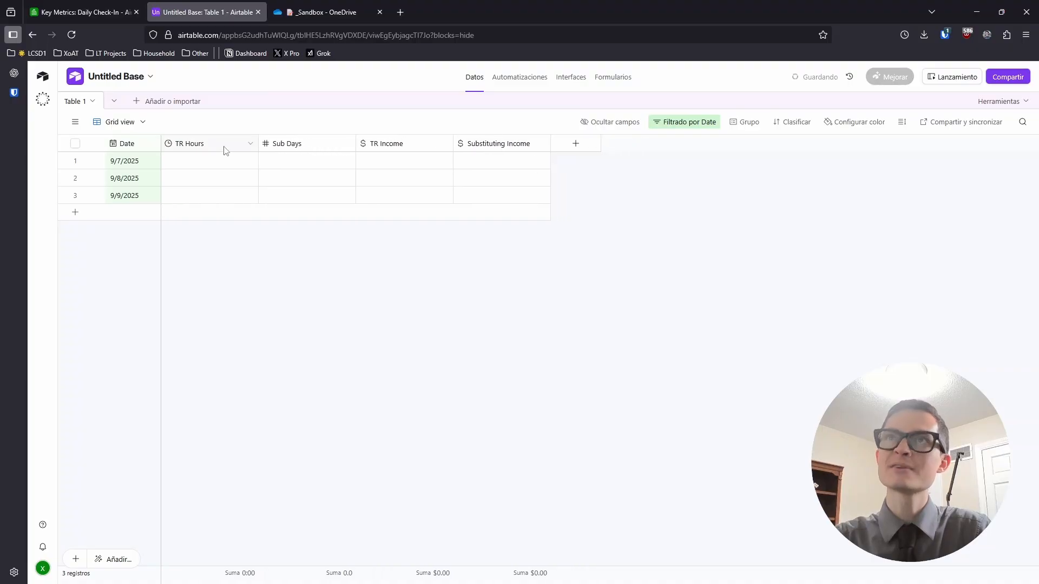
Narrow the TR Hours, Sub Days, TR Income and Substituting Income columns
{"action": "left_click_drag", "start_coordinate": [256, 143], "coordinate": [246, 144]}
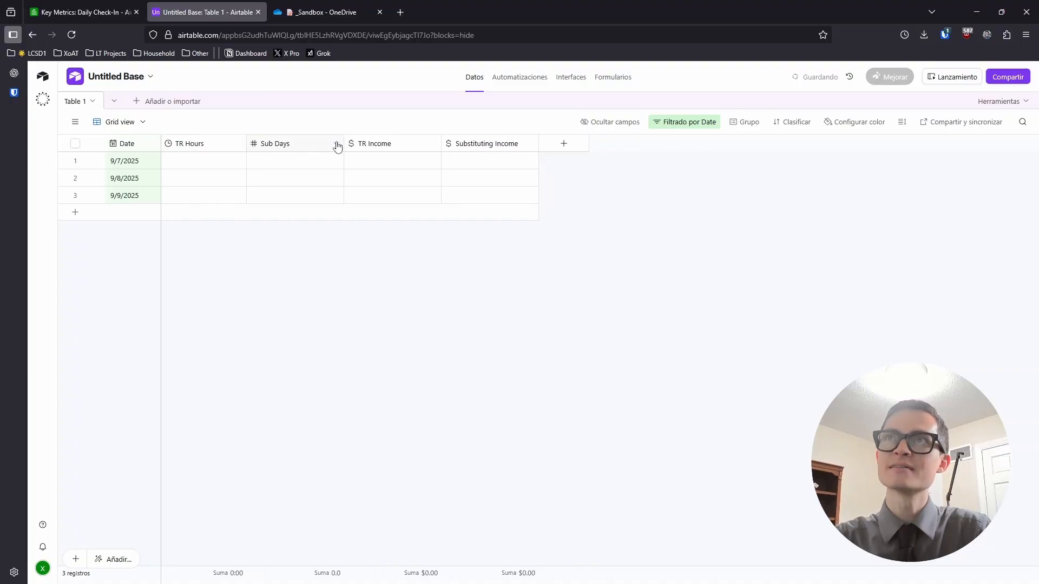
{"action": "left_click_drag", "start_coordinate": [335, 142], "coordinate": [325, 143]}
{"action": "left_click_drag", "start_coordinate": [421, 143], "coordinate": [406, 143]}
{"action": "left_click_drag", "start_coordinate": [502, 143], "coordinate": [500, 143]}
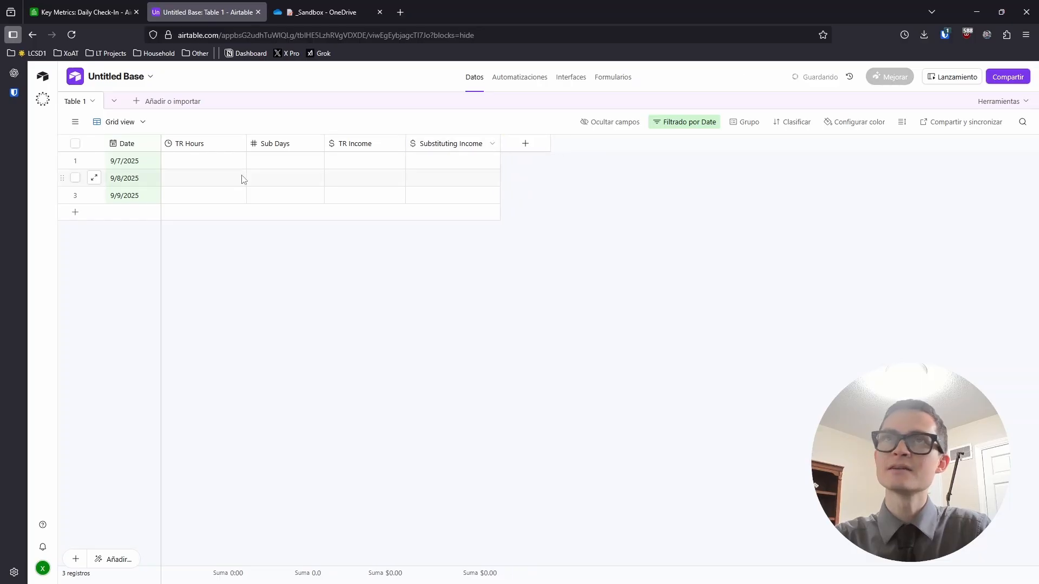
Enter 4:00 TR Hours on 9/8, 1.0 Sub Days on 9/7, $220.00 TR Income on 9/9
{"action": "left_click", "coordinate": [193, 179]}
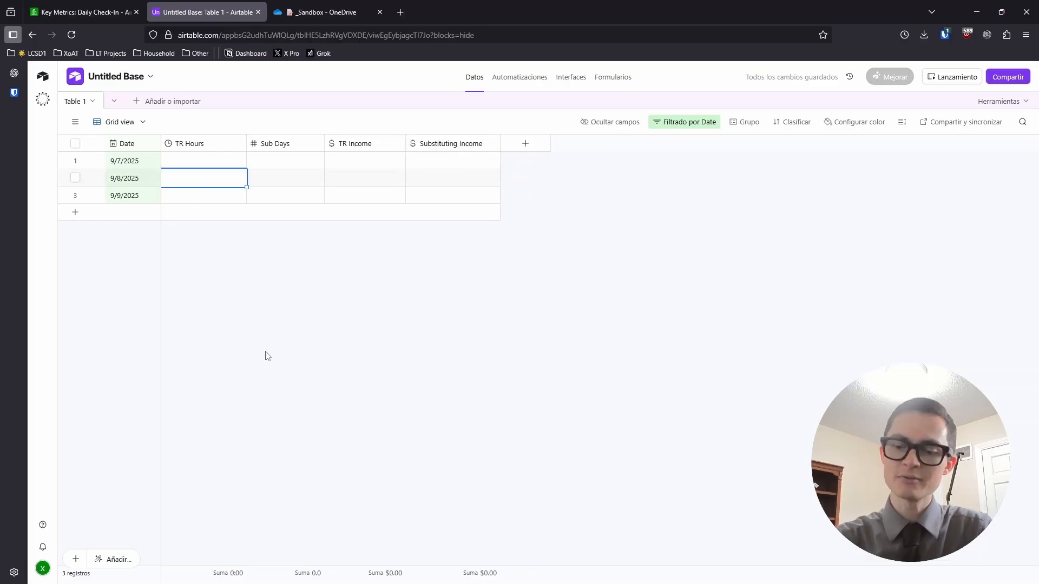
{"action": "type", "text": "4"}
{"action": "key", "text": "Tab"}
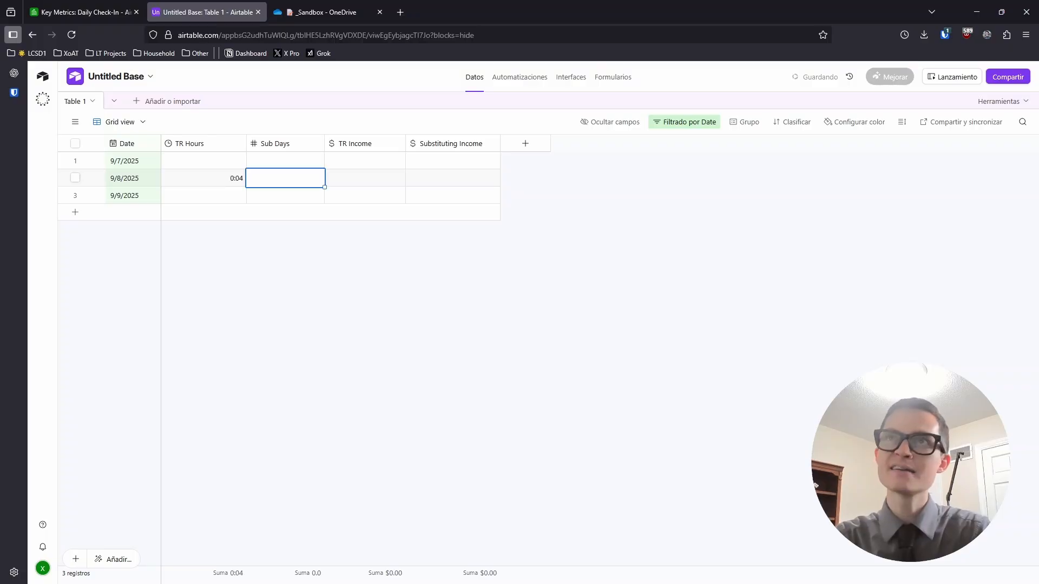
{"action": "left_click", "coordinate": [220, 181]}
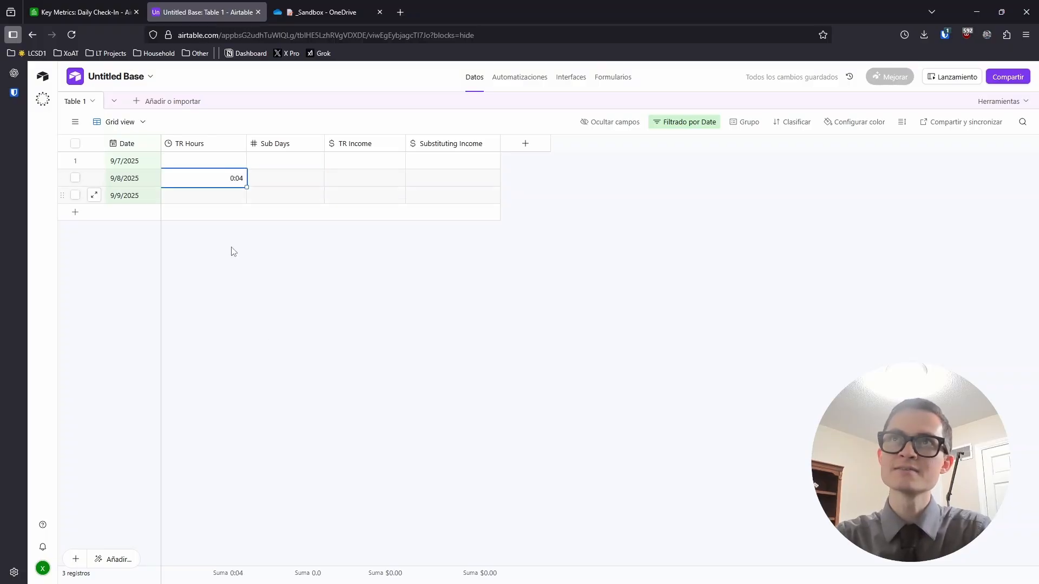
{"action": "type", "text": "4"}
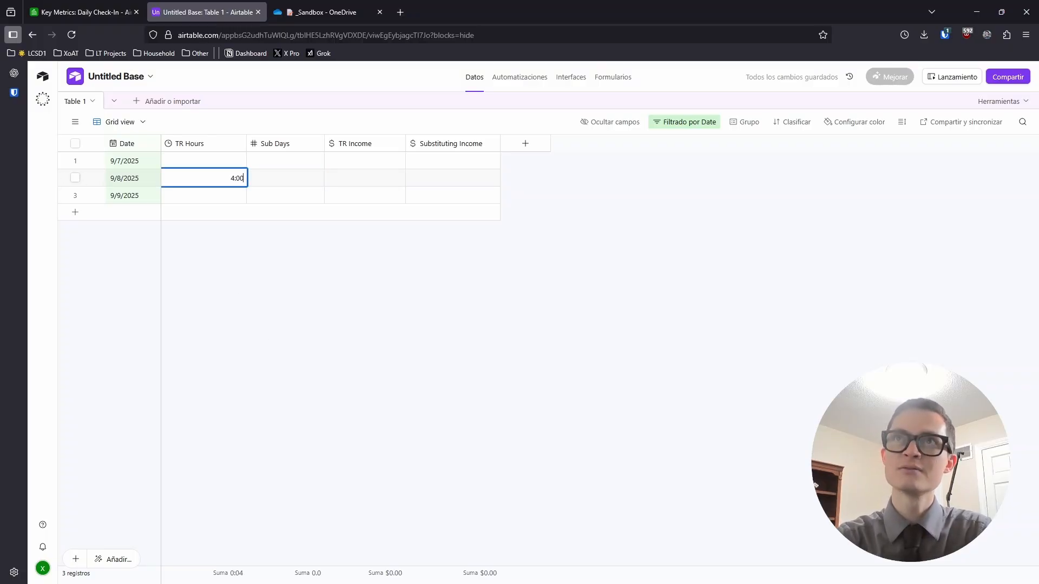
{"action": "key", "text": "Tab"}
{"action": "key", "text": "Up"}
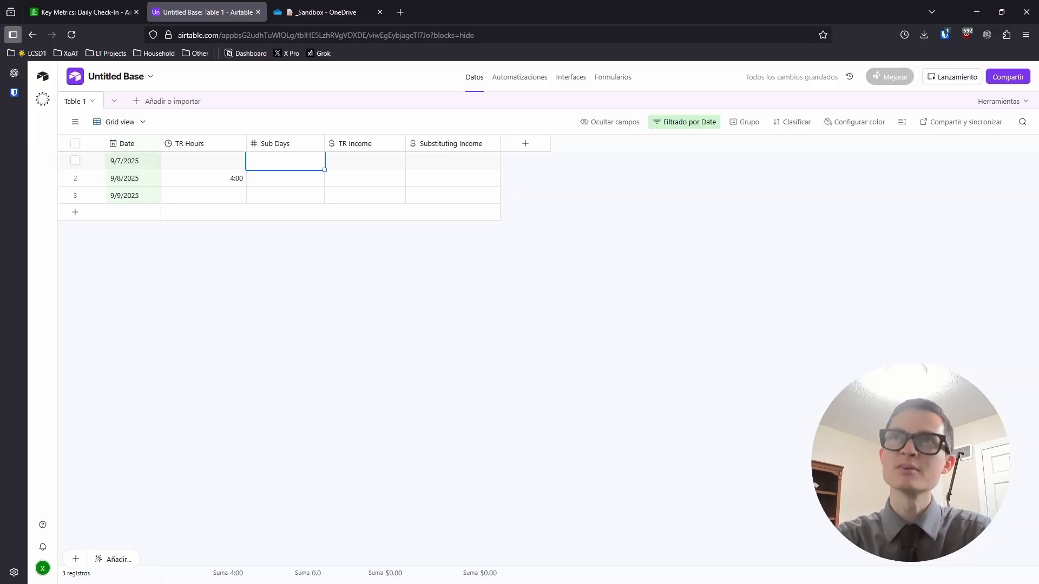
{"action": "type", "text": "1"}
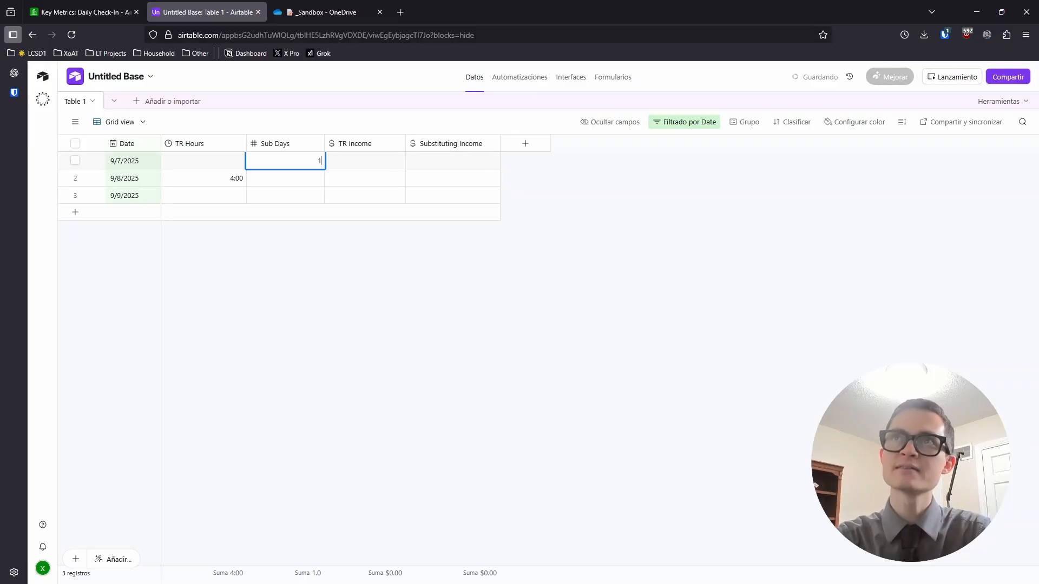
{"action": "key", "text": "Tab"}
{"action": "key", "text": "Down"}
{"action": "key", "text": "Down"}
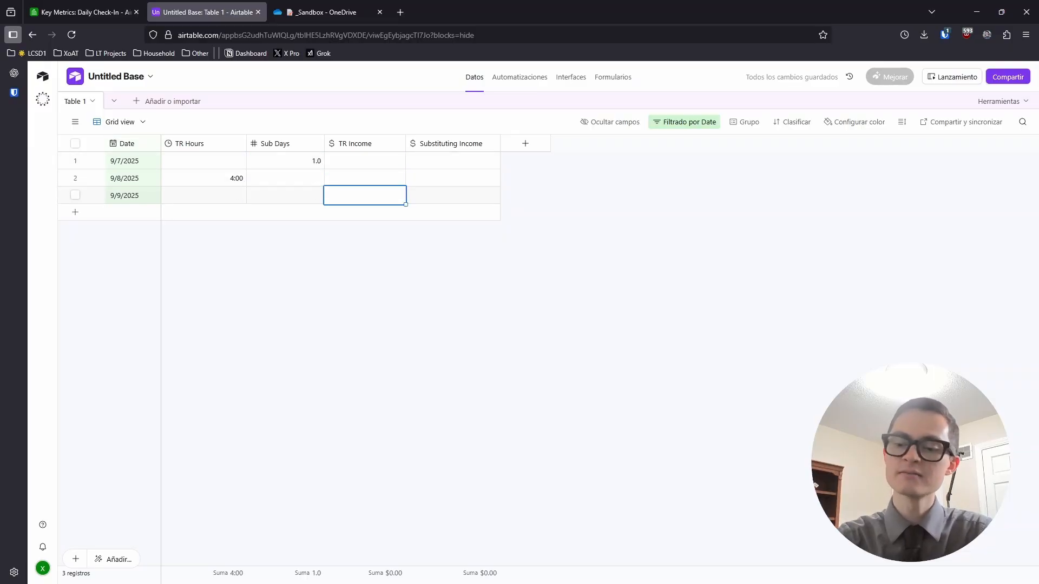
{"action": "type", "text": "220"}
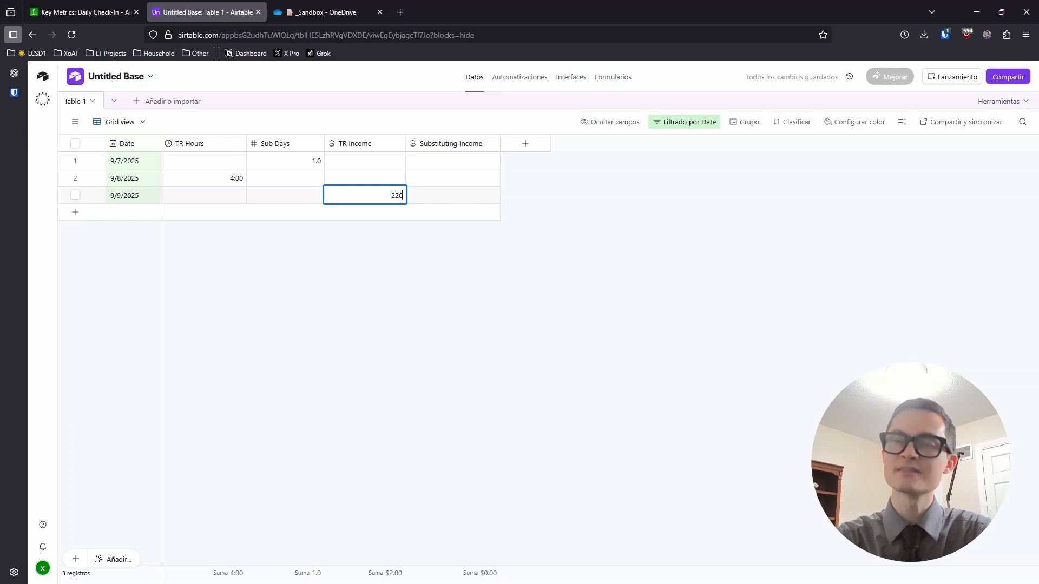
{"action": "left_click", "coordinate": [240, 313]}
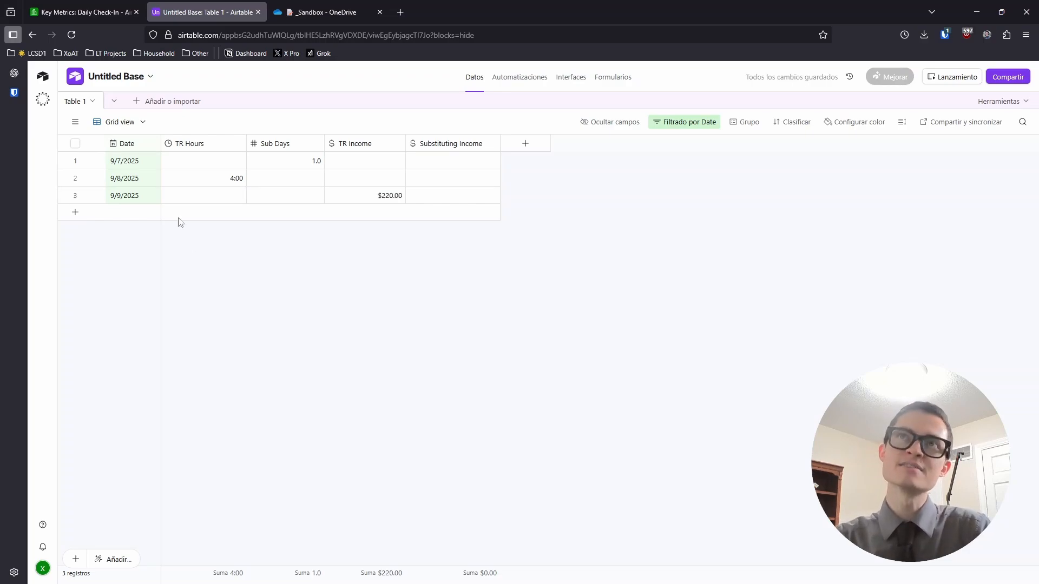
Create a blank table named Monthly from scratch, then switch to the Key Metrics base
{"action": "left_click", "coordinate": [137, 103]}
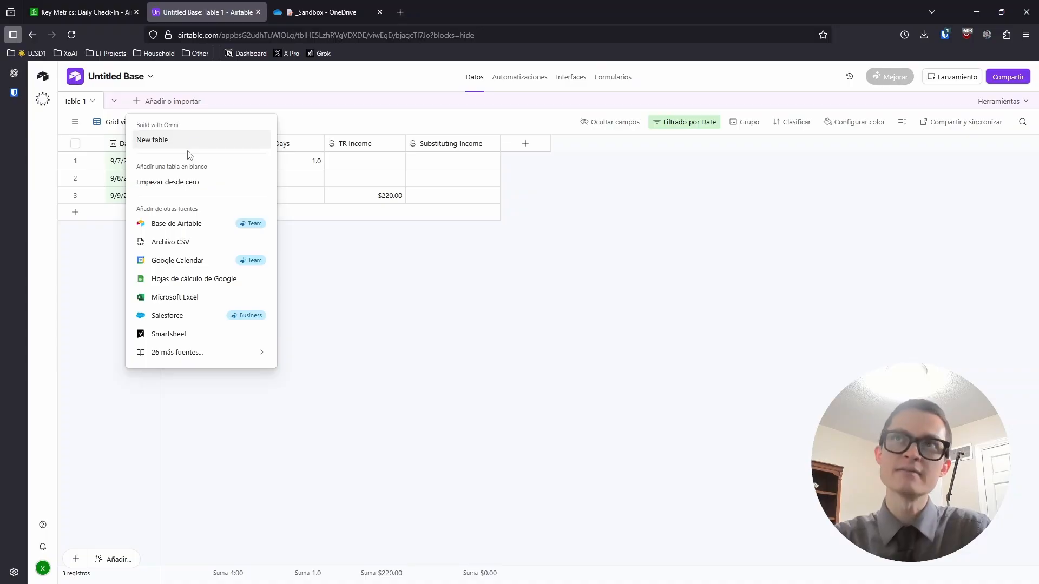
{"action": "left_click", "coordinate": [169, 183]}
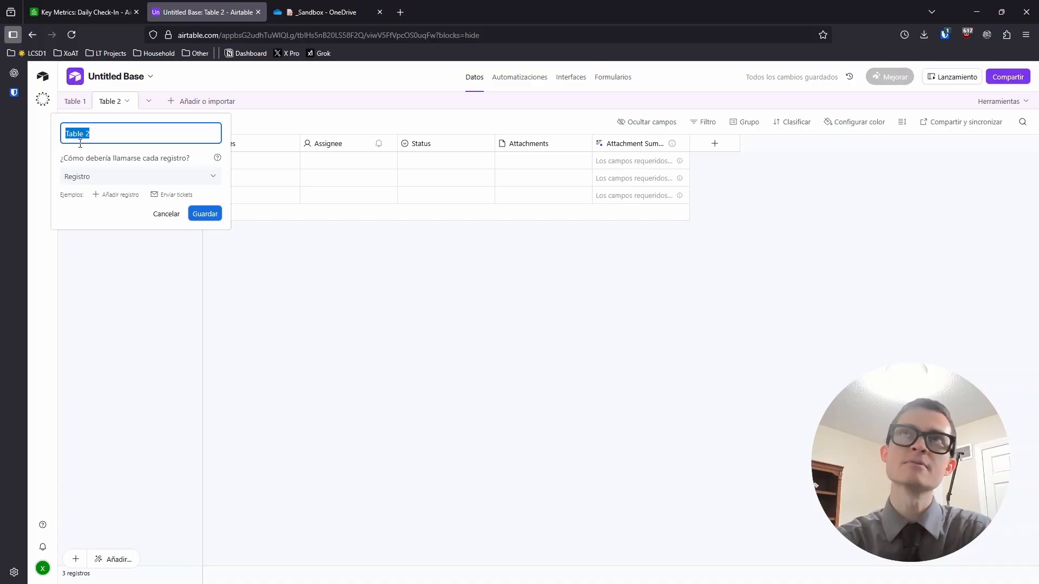
{"action": "type", "text": "Monthly"}
{"action": "key", "text": "Return"}
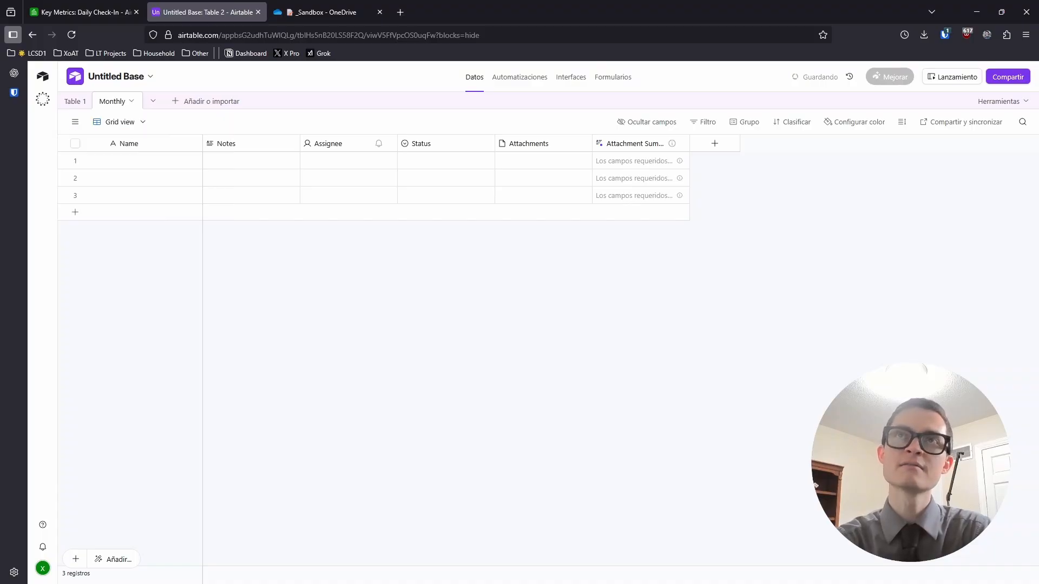
{"action": "left_click", "coordinate": [81, 12]}
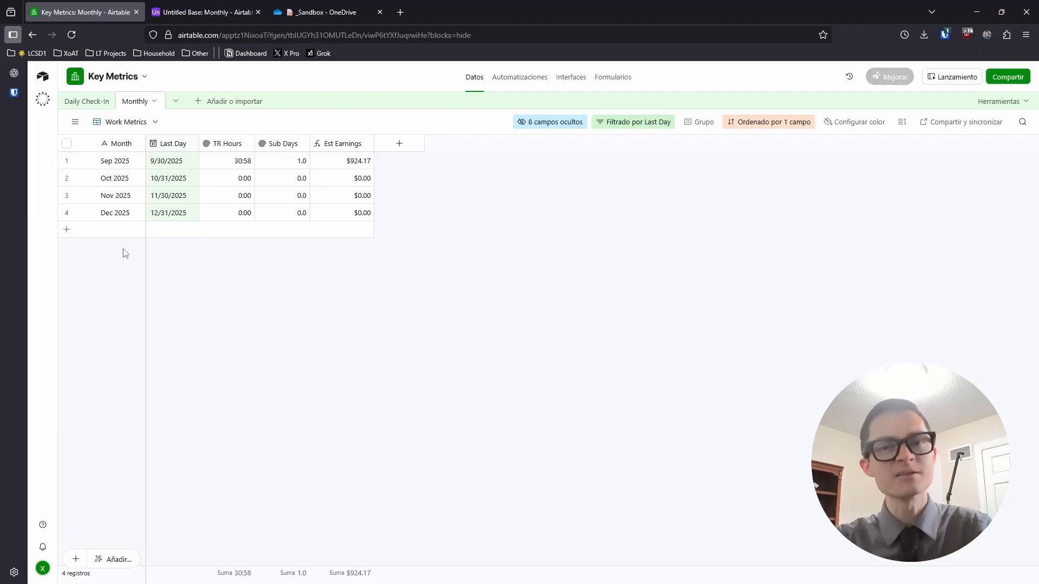
Enter Jan 2025, Feb 2025 and Mar 2025 in the Monthly table's first Name rows
{"action": "left_click", "coordinate": [238, 13]}
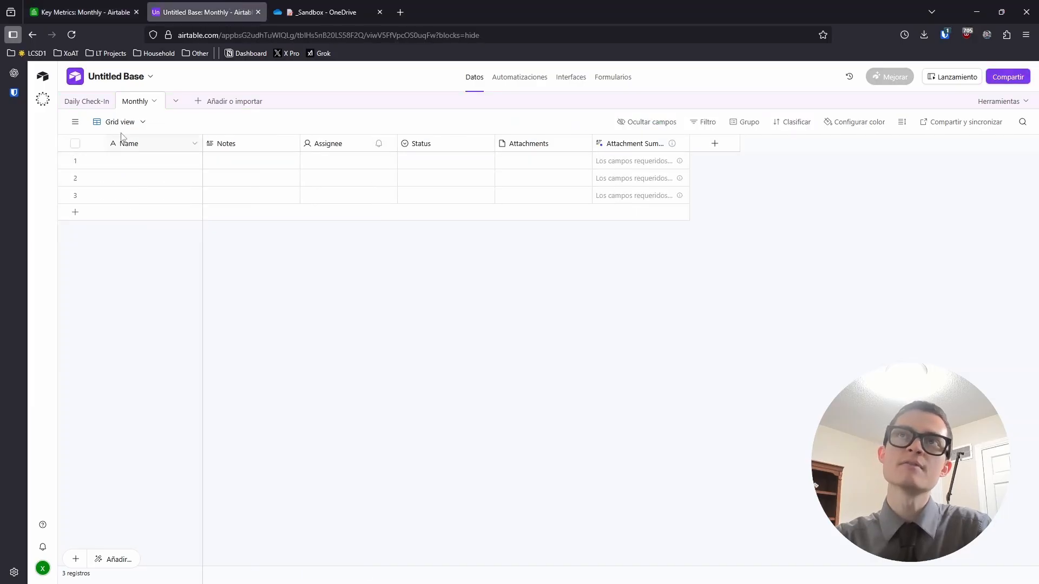
{"action": "left_click", "coordinate": [76, 124]}
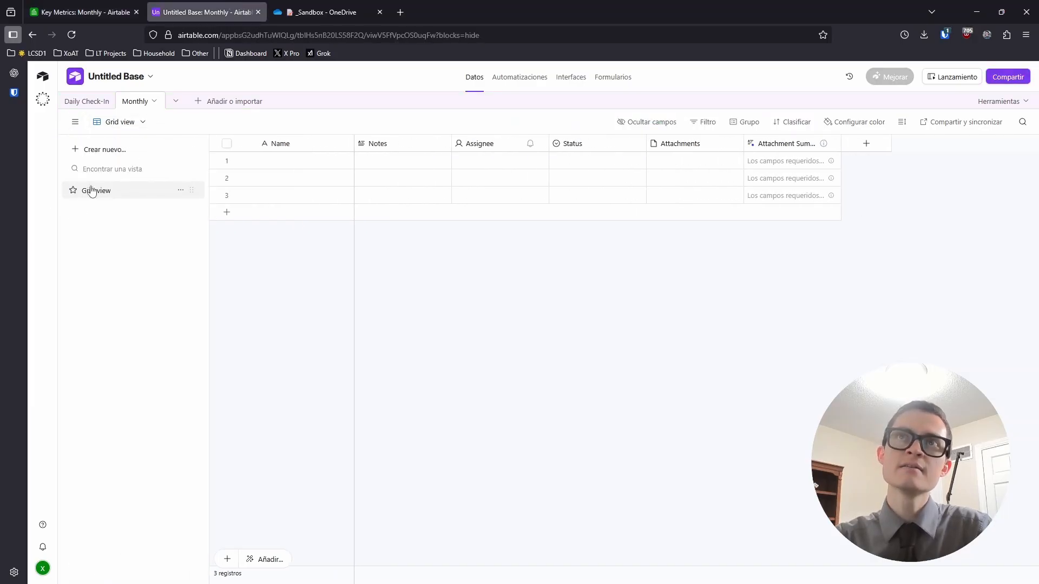
{"action": "left_click", "coordinate": [153, 164]}
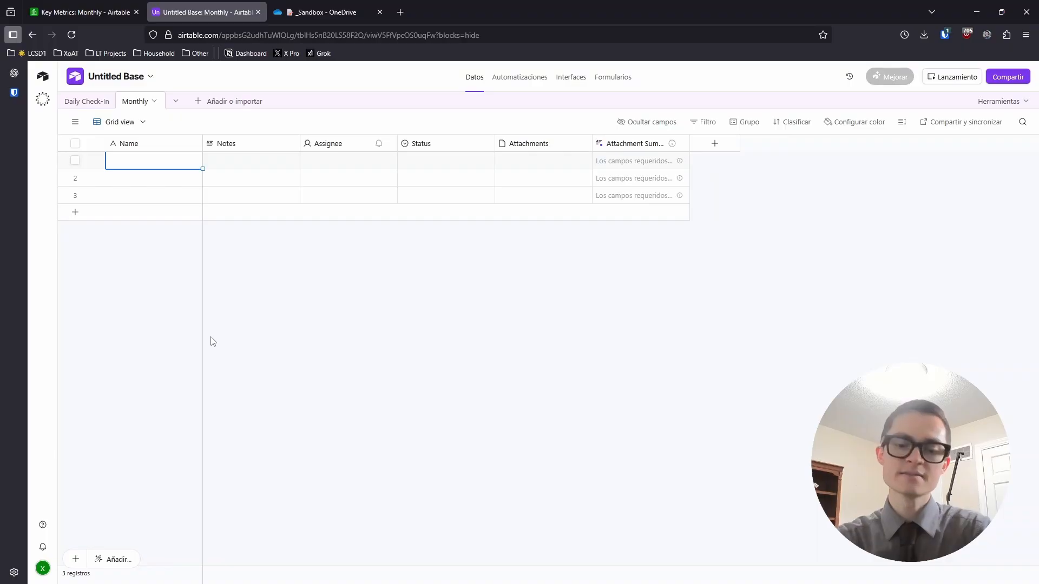
{"action": "type", "text": "Jan 202"}
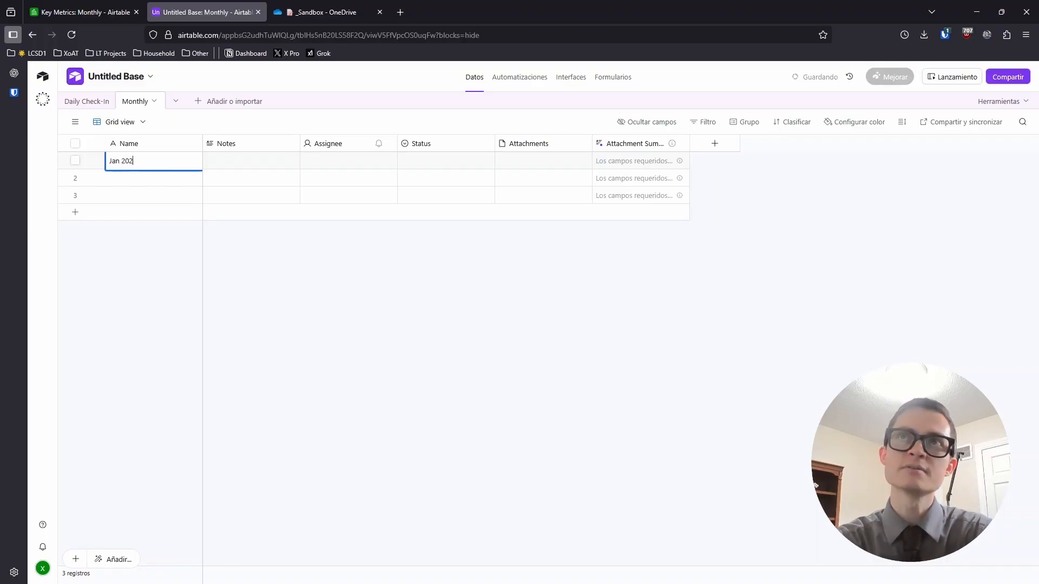
{"action": "type", "text": "54"}
{"action": "key", "text": "BackSpace"}
{"action": "key", "text": "Return"}
{"action": "type", "text": "Feb "}
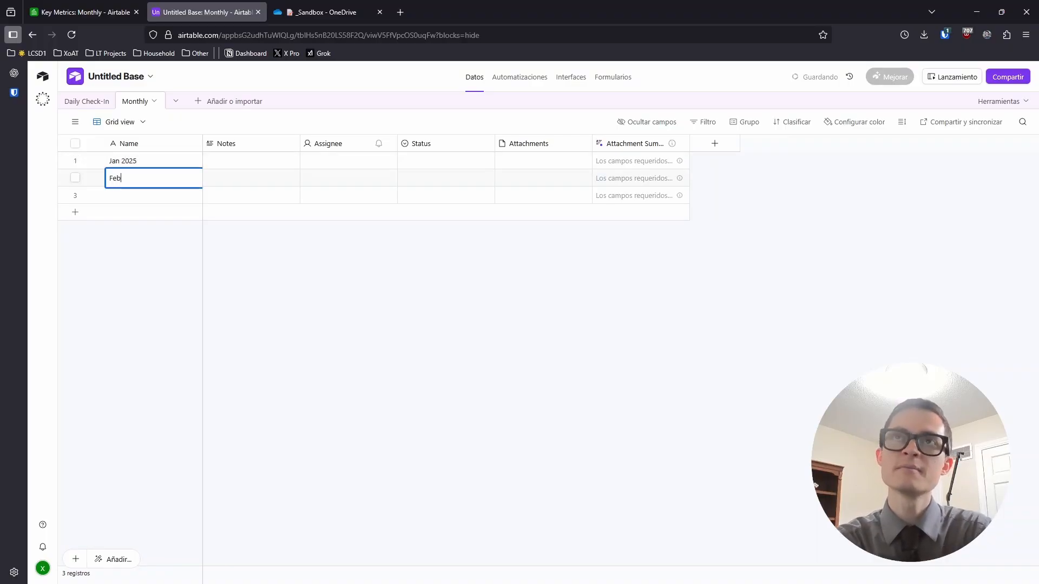
{"action": "type", "text": "2025"}
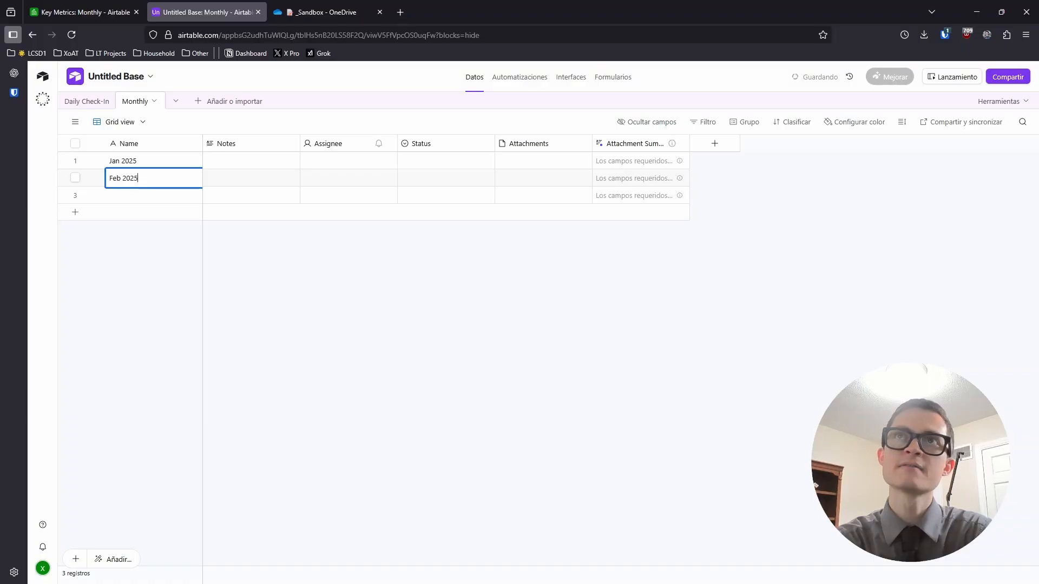
{"action": "key", "text": "Return"}
{"action": "type", "text": "Mar 2025"}
{"action": "key", "text": "Return"}
Fill the remaining Name rows with Apr 2025 through Dec 2025, then switch to Key Metrics
{"action": "type", "text": "Apr 2025"}
{"action": "key", "text": "Return"}
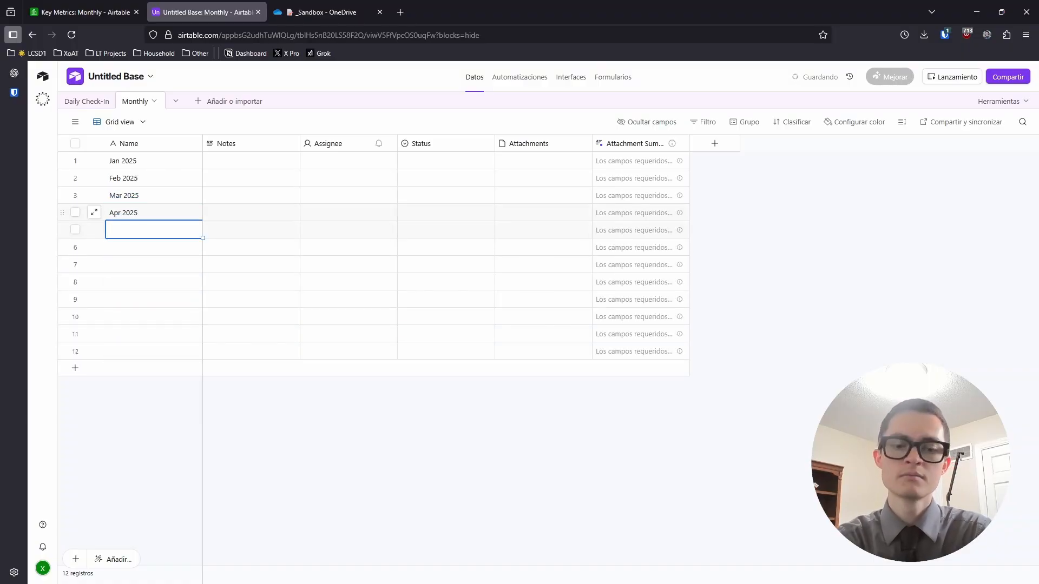
{"action": "type", "text": "May 2025"}
{"action": "key", "text": "Return"}
{"action": "type", "text": "Jun 2024"}
{"action": "key", "text": "BackSpace"}
{"action": "type", "text": "5 Jul 2025 Aug 2025 Sep 2025 Oct 2025 Nov 2025 De"}
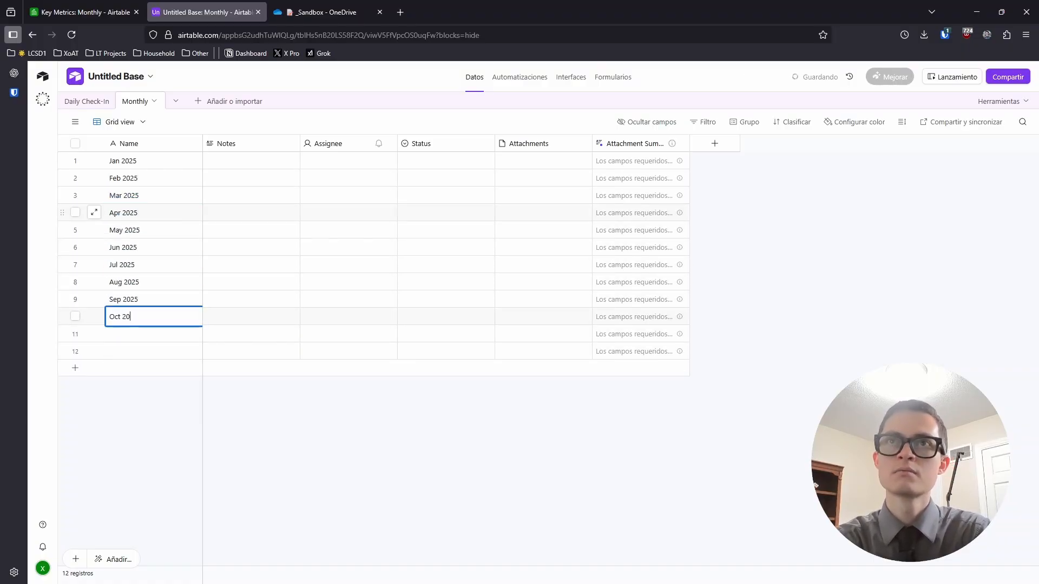
{"action": "type", "text": "c 2025"}
{"action": "left_click", "coordinate": [186, 412]}
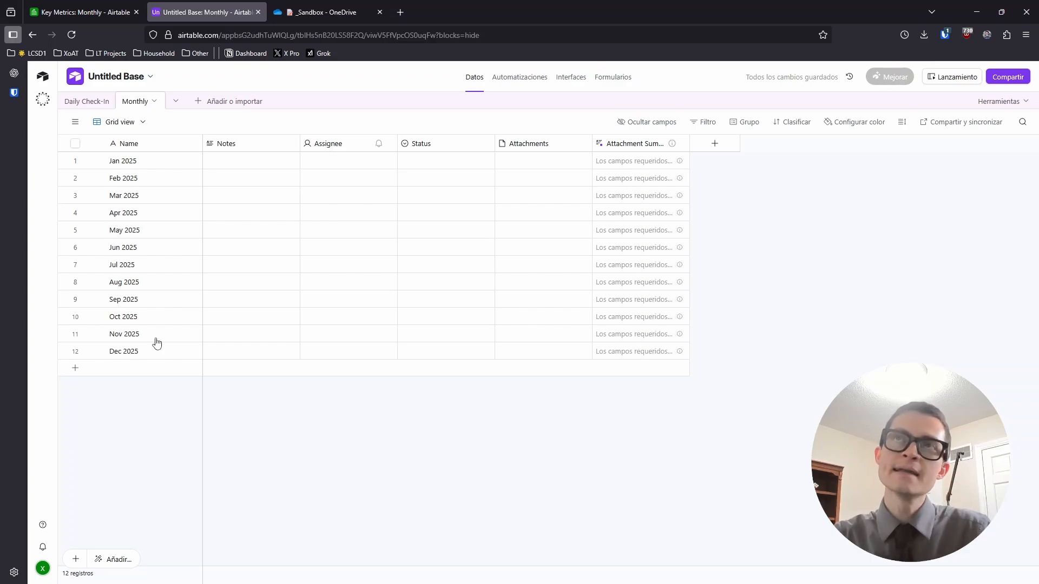
{"action": "left_click", "coordinate": [107, 5]}
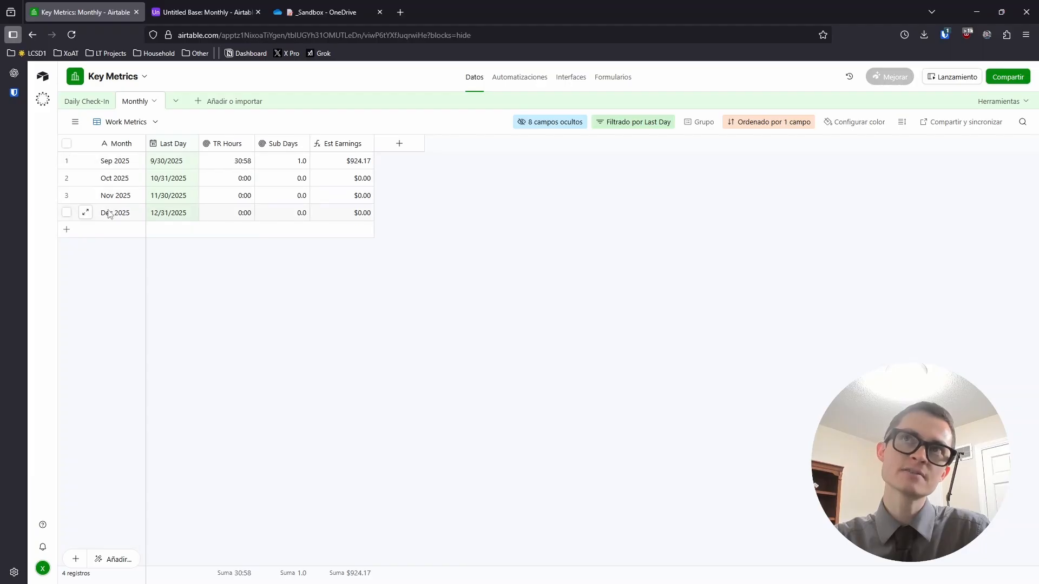
{"action": "left_click", "coordinate": [203, 12]}
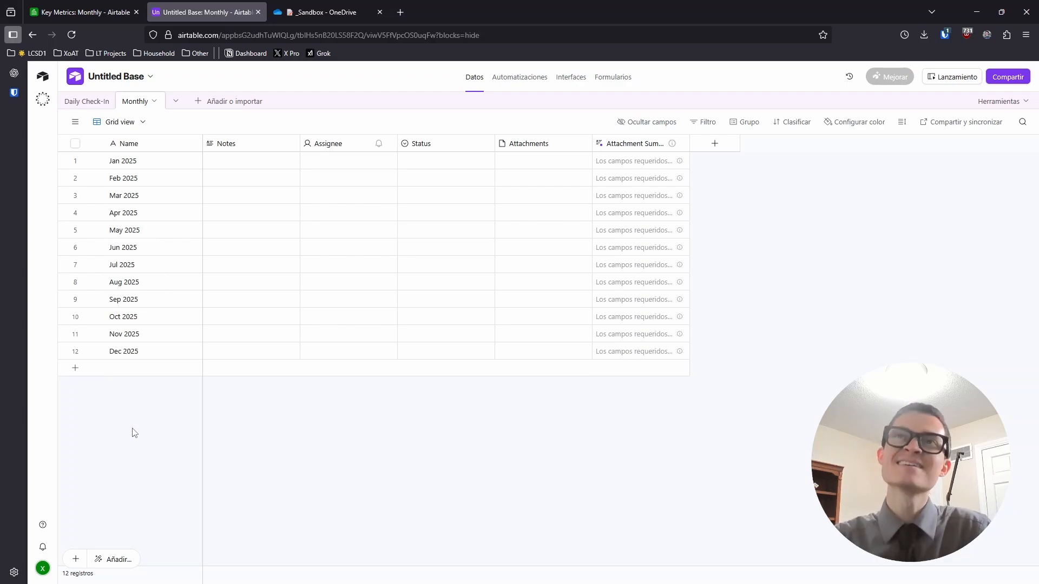
{"action": "left_click", "coordinate": [103, 9]}
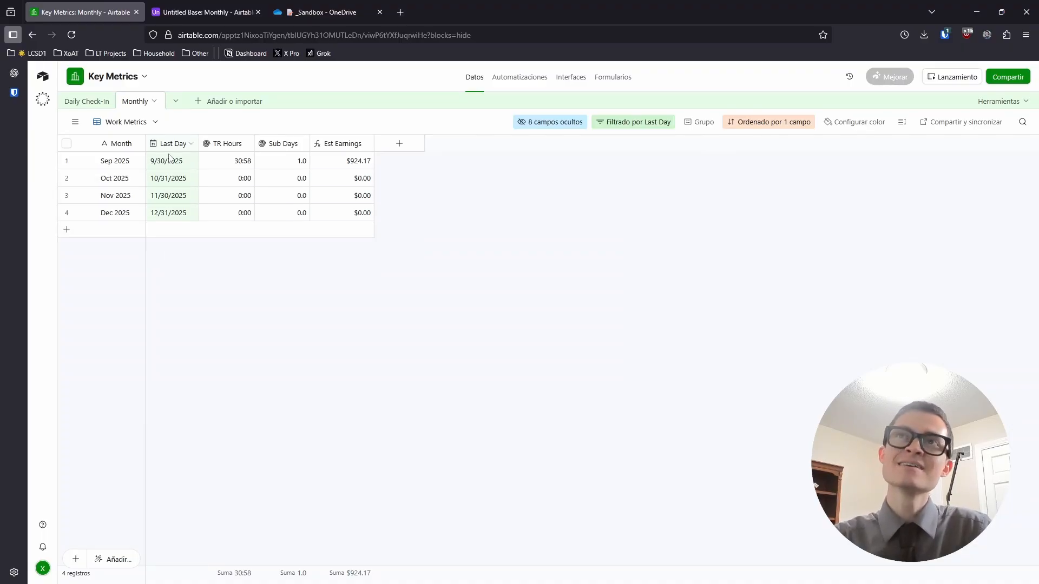
{"action": "key", "text": "ctrl+Tab"}
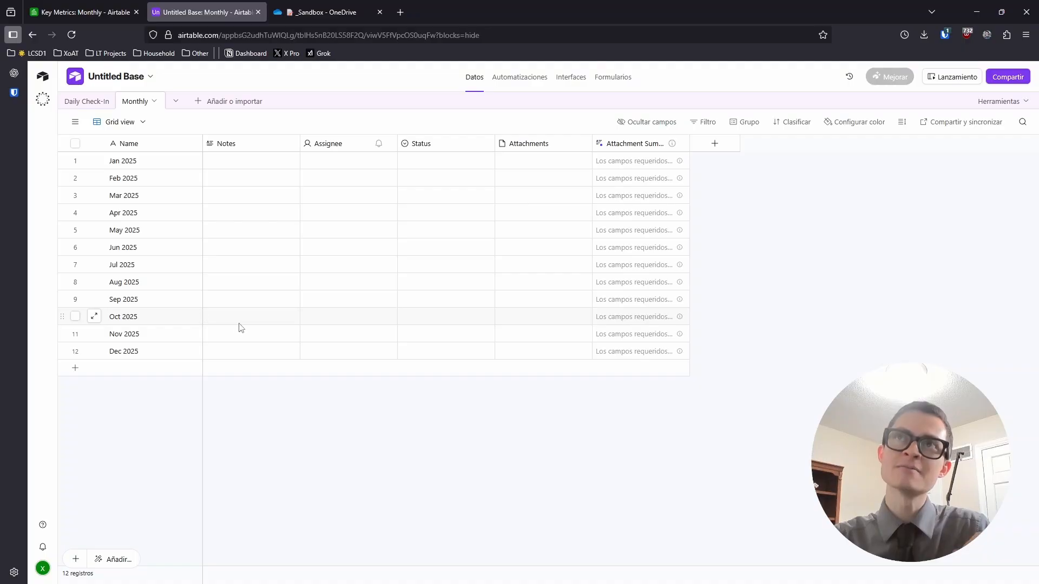
{"action": "left_click", "coordinate": [75, 4]}
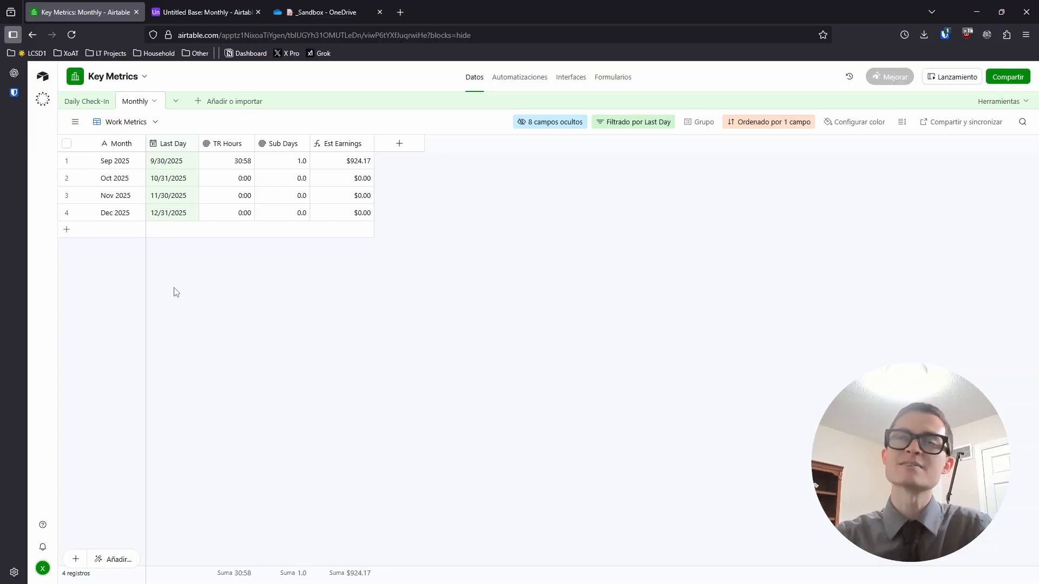
Return to the Monthly table and delete its five default fields
{"action": "left_click", "coordinate": [207, 8]}
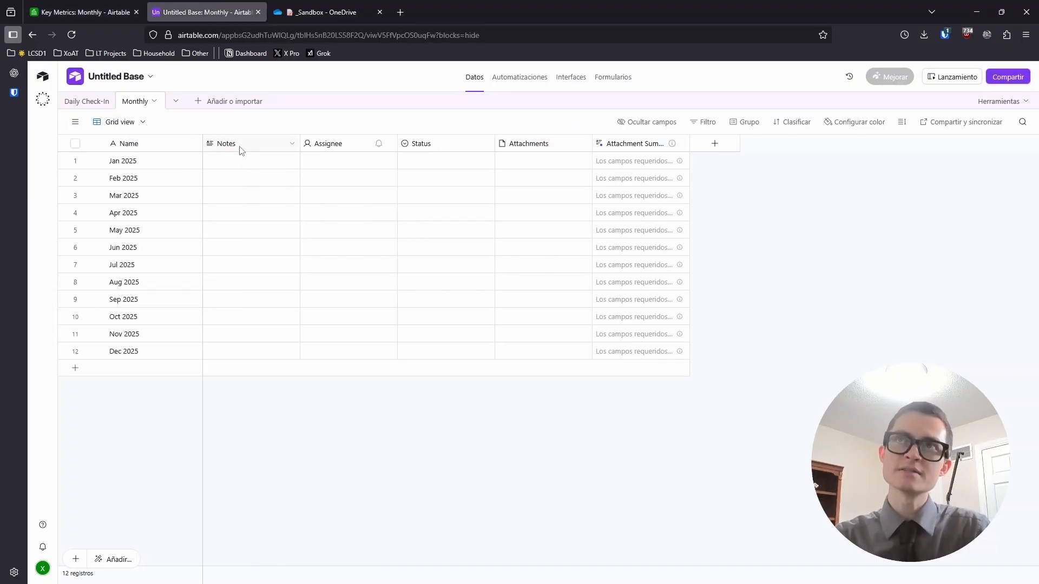
{"action": "left_click", "coordinate": [241, 144]}
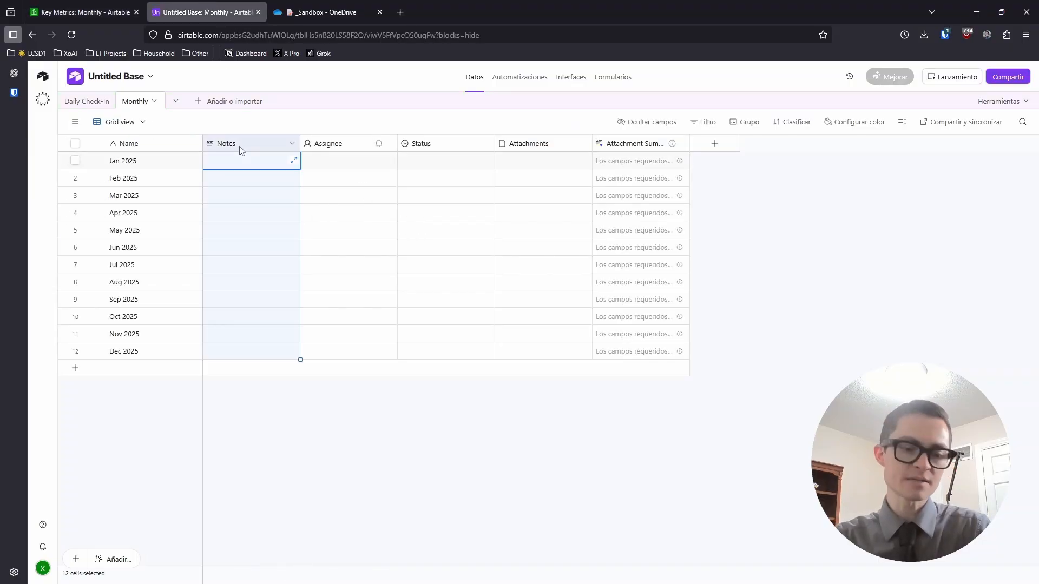
{"action": "left_click", "coordinate": [637, 146], "text": "shift"}
{"action": "right_click", "coordinate": [634, 146]}
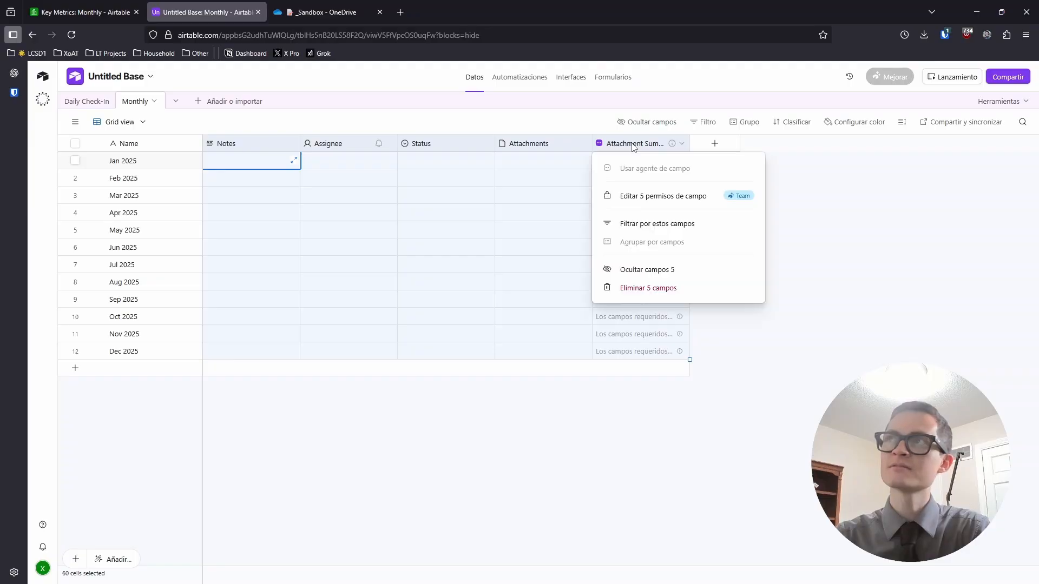
{"action": "left_click", "coordinate": [630, 291]}
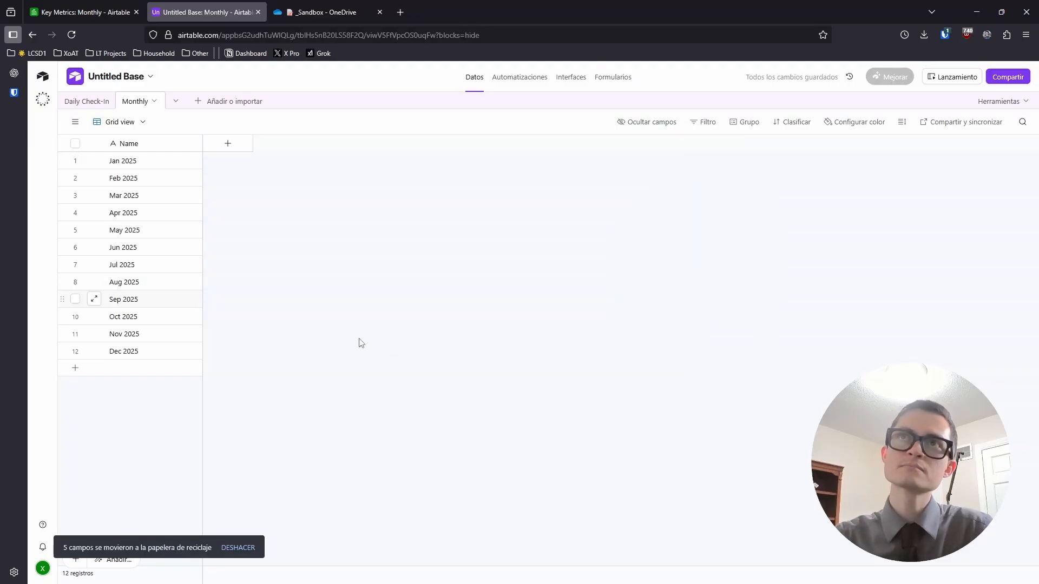
Add a date field named Last Day to the Monthly table
{"action": "left_click", "coordinate": [227, 145]}
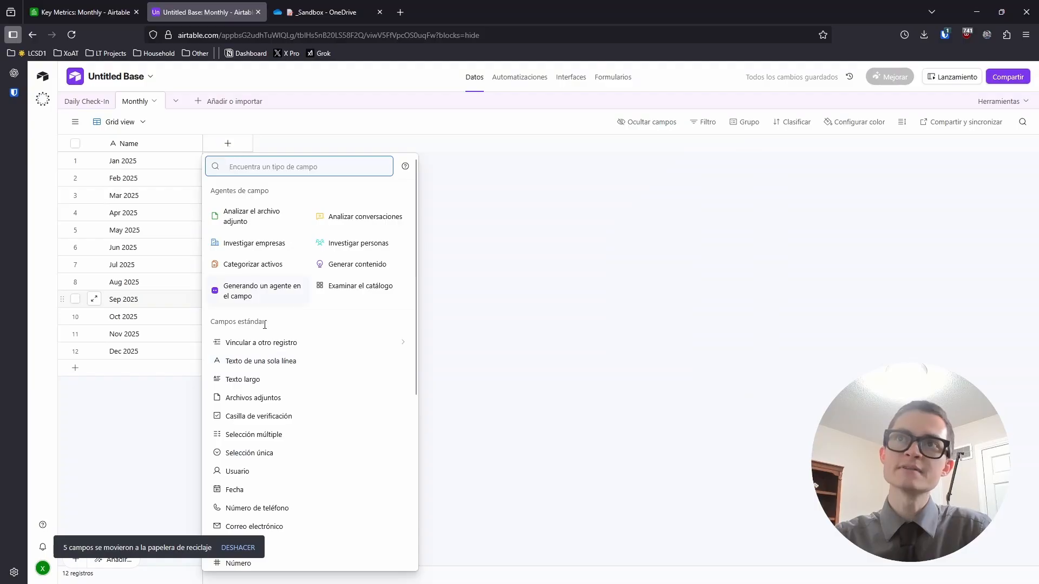
{"action": "left_click", "coordinate": [234, 490]}
{"action": "type", "text": "Last Da"}
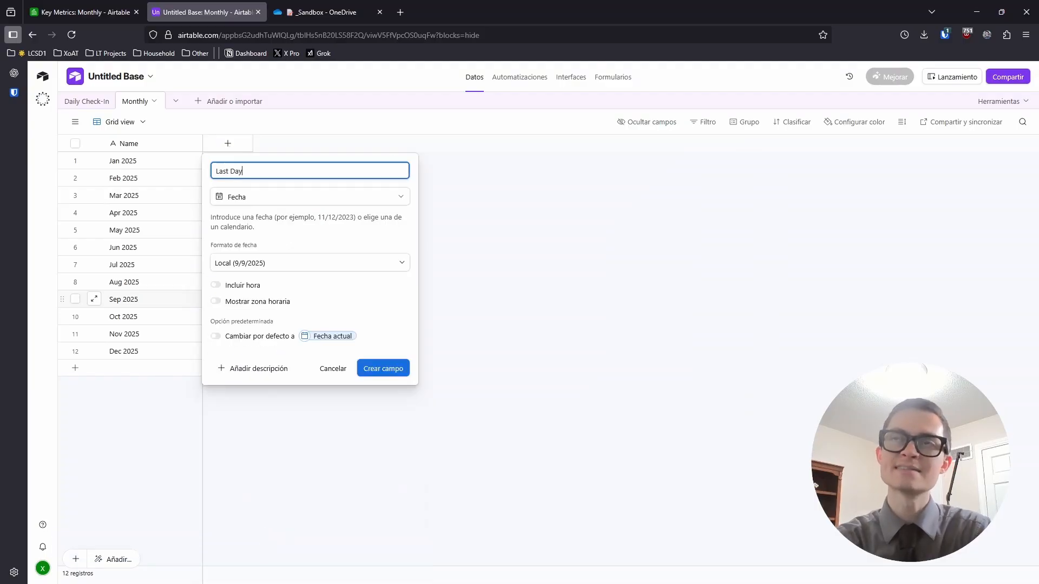
{"action": "type", "text": "y"}
{"action": "key", "text": "Return"}
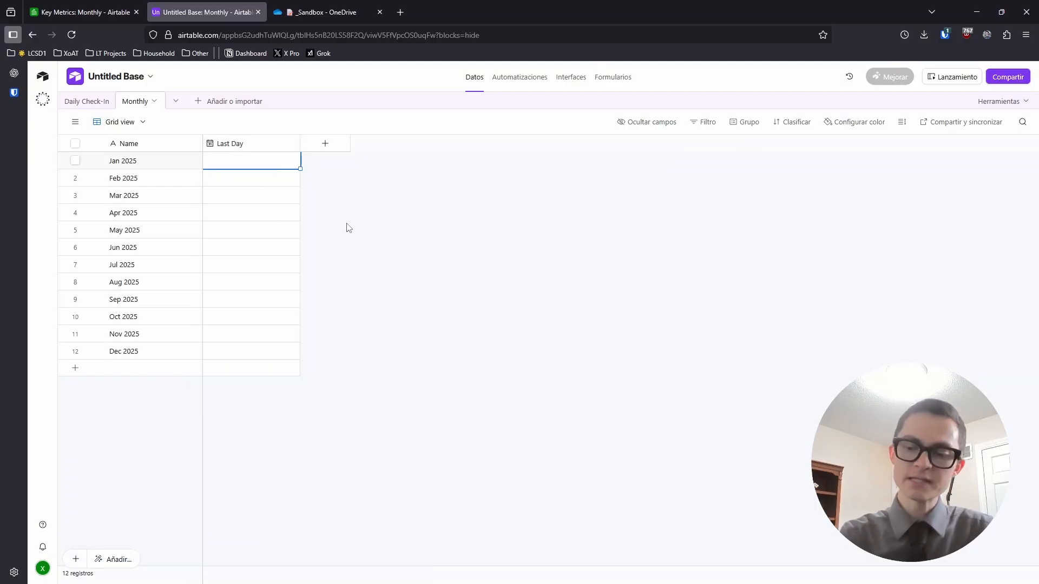
Set Last Day to 1/31, 2/28, 3/31 and 4/30/2025 for January through April
{"action": "type", "text": "1/"}
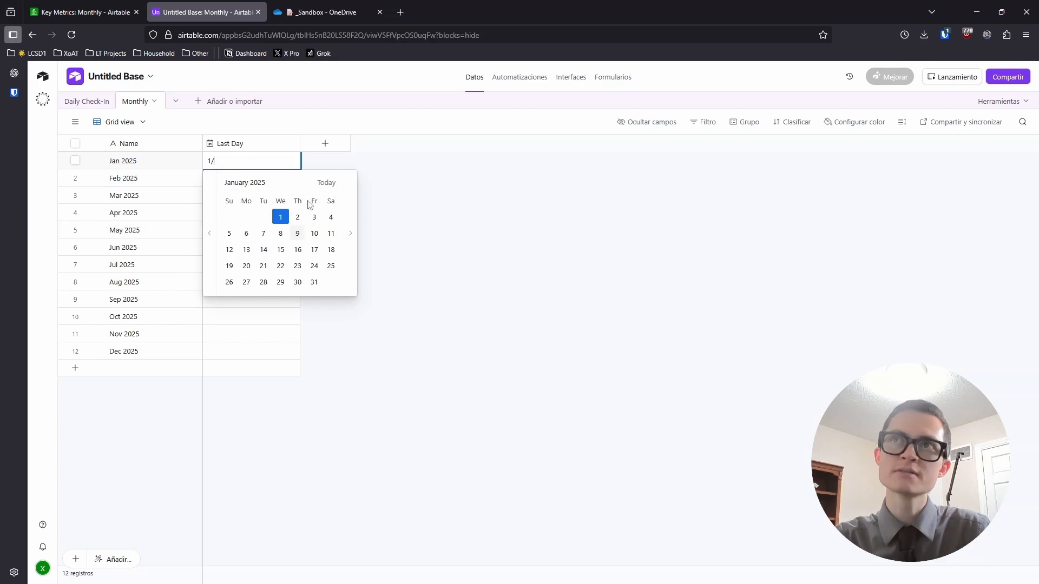
{"action": "left_click", "coordinate": [315, 282]}
{"action": "left_click", "coordinate": [234, 184]}
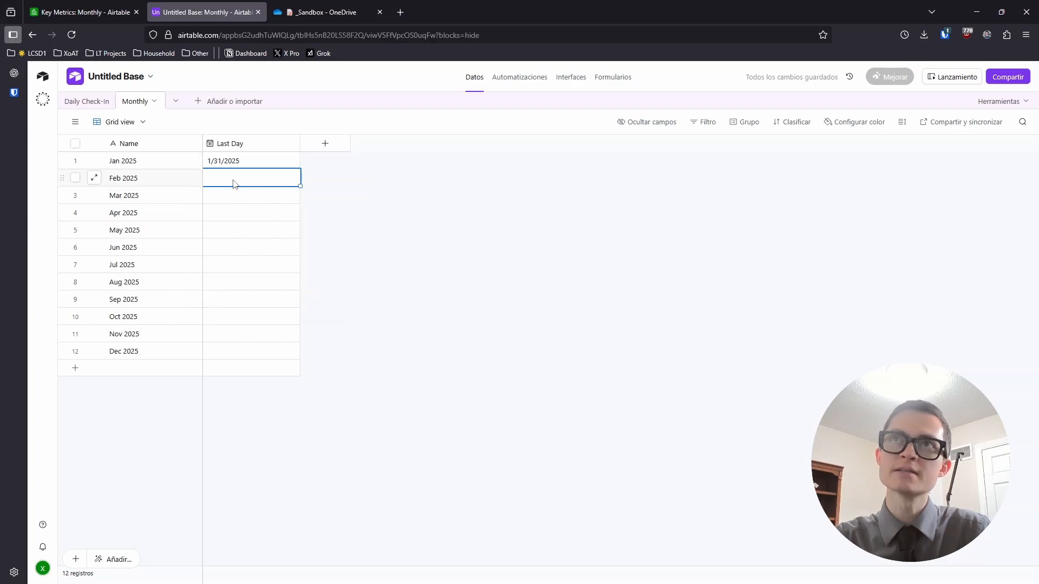
{"action": "type", "text": "2/"}
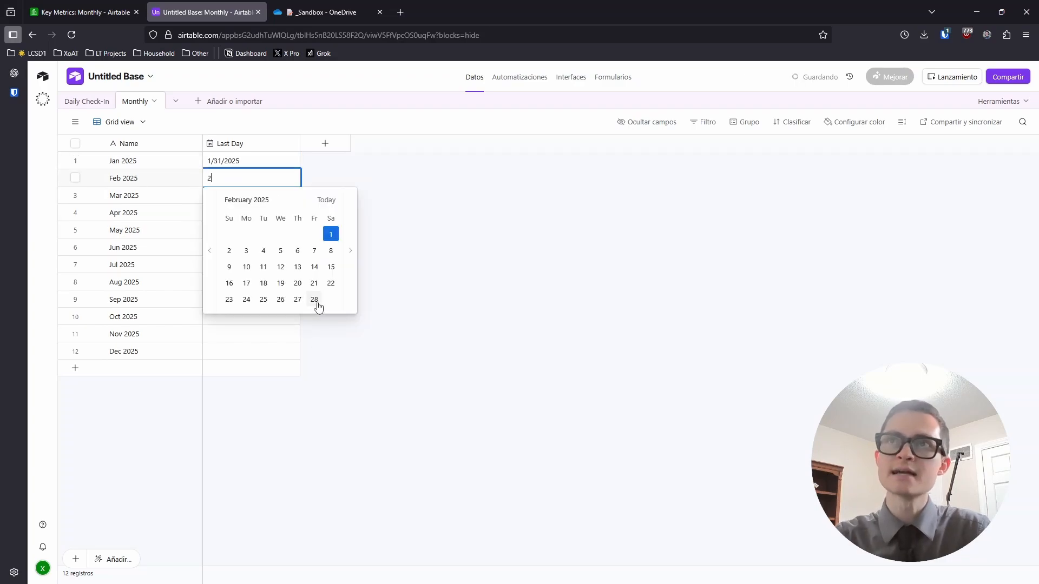
{"action": "left_click", "coordinate": [314, 300]}
{"action": "left_click", "coordinate": [241, 200]}
{"action": "type", "text": "3/"}
{"action": "left_click", "coordinate": [247, 333]}
{"action": "left_click", "coordinate": [244, 213]}
{"action": "type", "text": "4/"}
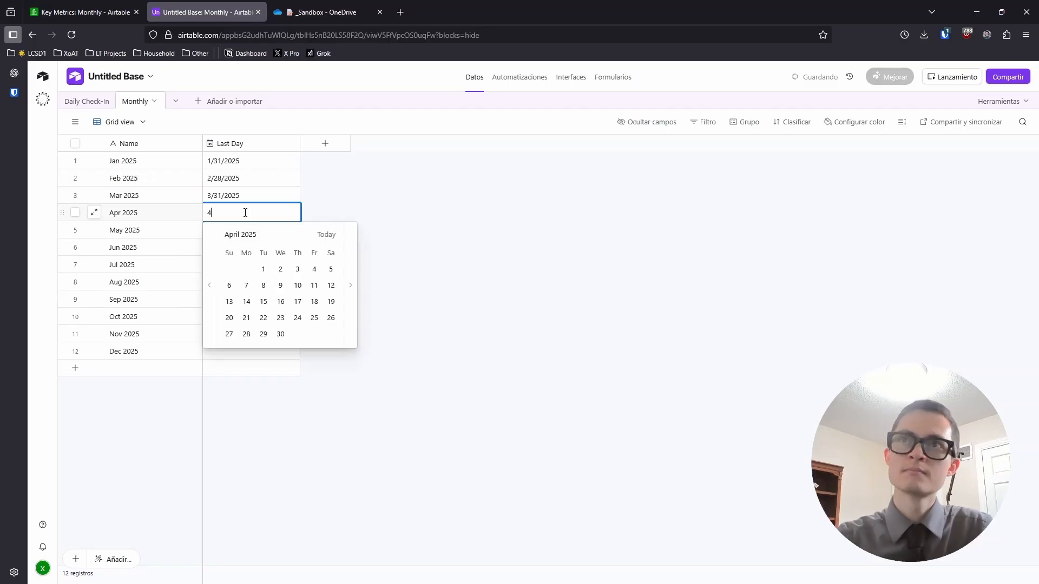
Enter the remaining month-end Last Day dates, 5/31 through 12/31/2025
{"action": "left_click", "coordinate": [280, 334]}
{"action": "key", "text": "Down"}
{"action": "type", "text": "5/31"}
{"action": "key", "text": "Return"}
{"action": "type", "text": "6/30"}
{"action": "key", "text": "Return"}
{"action": "type", "text": "7/31"}
{"action": "key", "text": "Return"}
{"action": "type", "text": "8/31"}
{"action": "key", "text": "Return"}
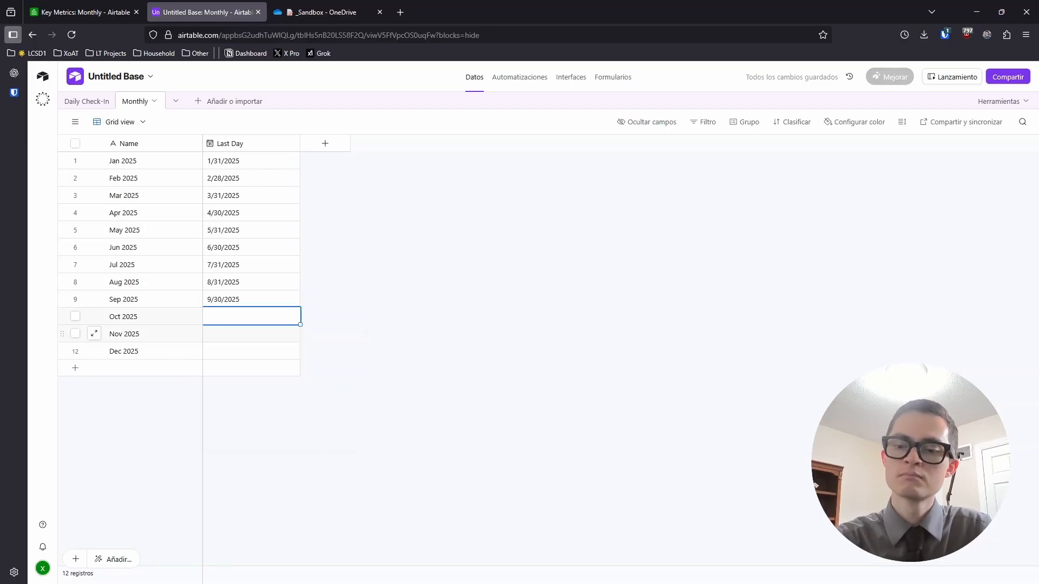
{"action": "type", "text": "11/30"}
{"action": "key", "text": "Return"}
{"action": "type", "text": "12/31/2025"}
{"action": "key", "text": "Return"}
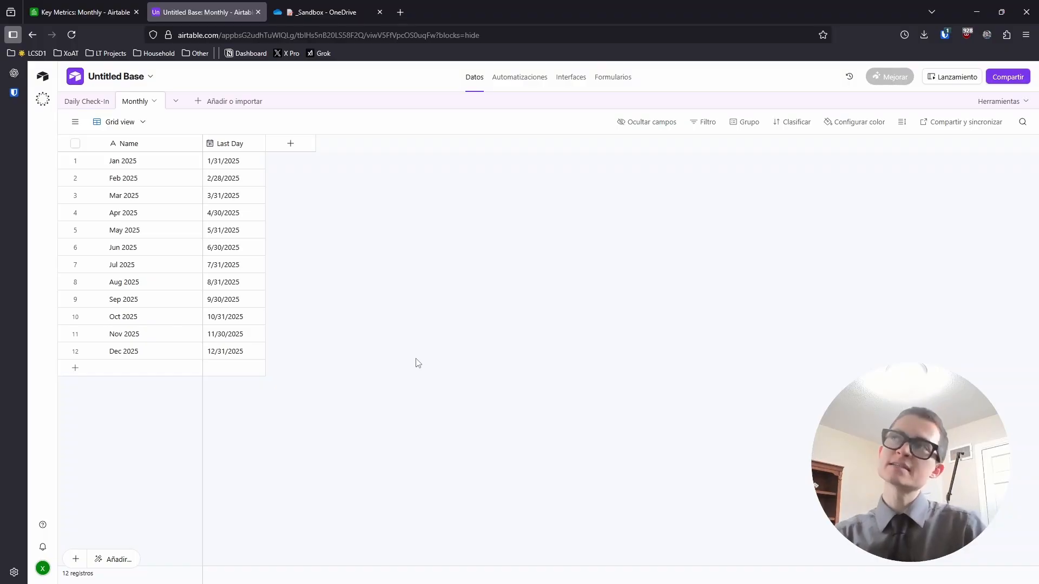
Add a Last Day sort, Earliest → Latest, to the Monthly grid
{"action": "left_click", "coordinate": [779, 129]}
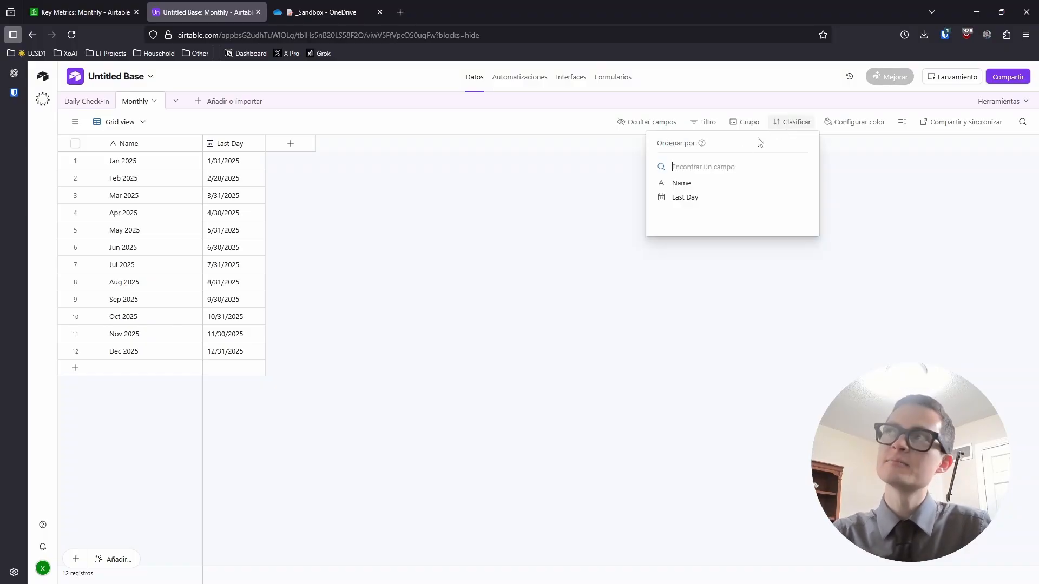
{"action": "left_click", "coordinate": [696, 199]}
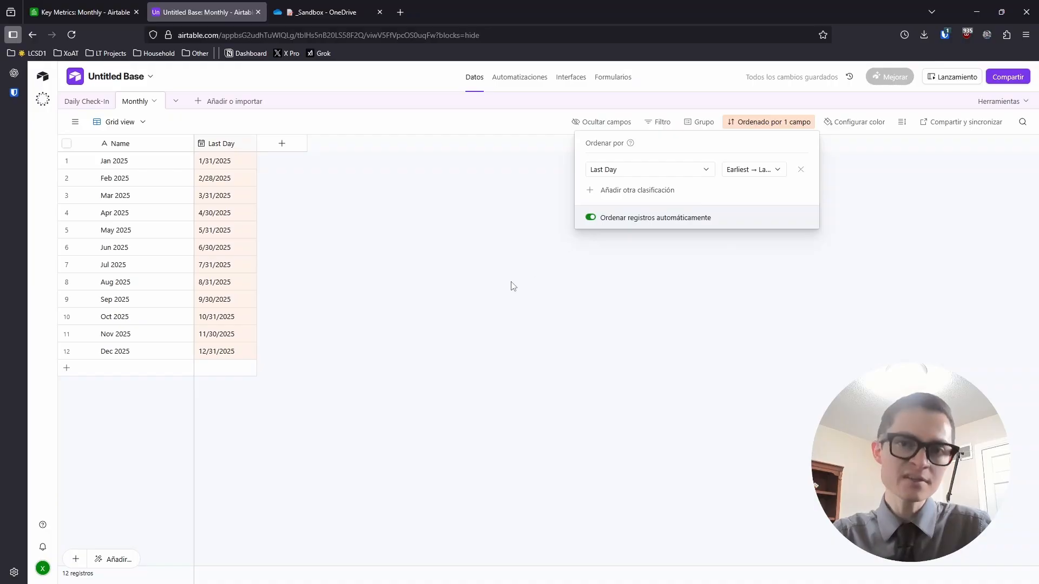
{"action": "left_click", "coordinate": [464, 288]}
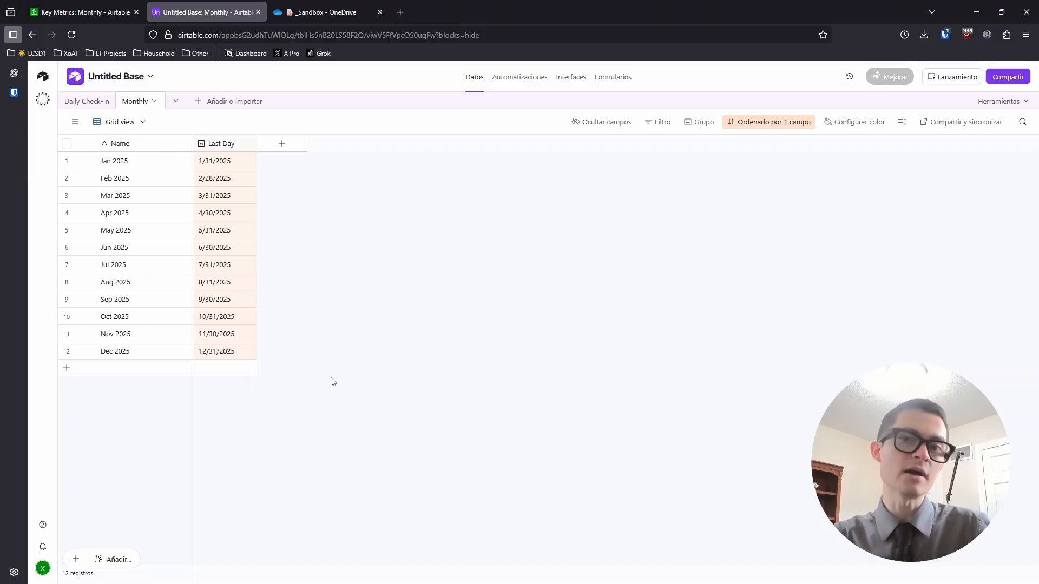
{"action": "left_click", "coordinate": [68, 8]}
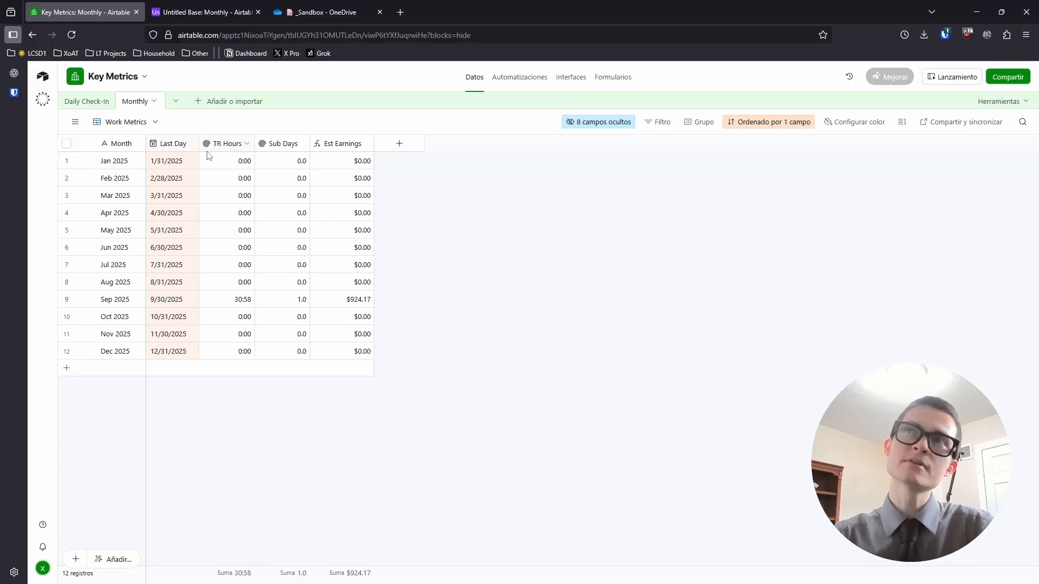
{"action": "left_click", "coordinate": [184, 12]}
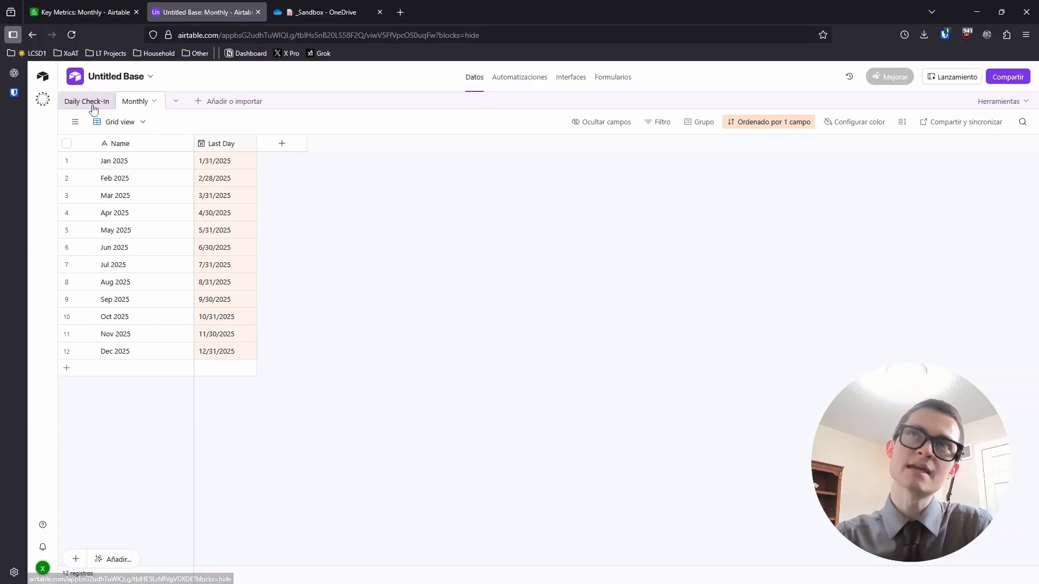
Create a Daily Check-In field linking to the Daily Check-In table, skipping lookup fields
{"action": "left_click", "coordinate": [278, 148]}
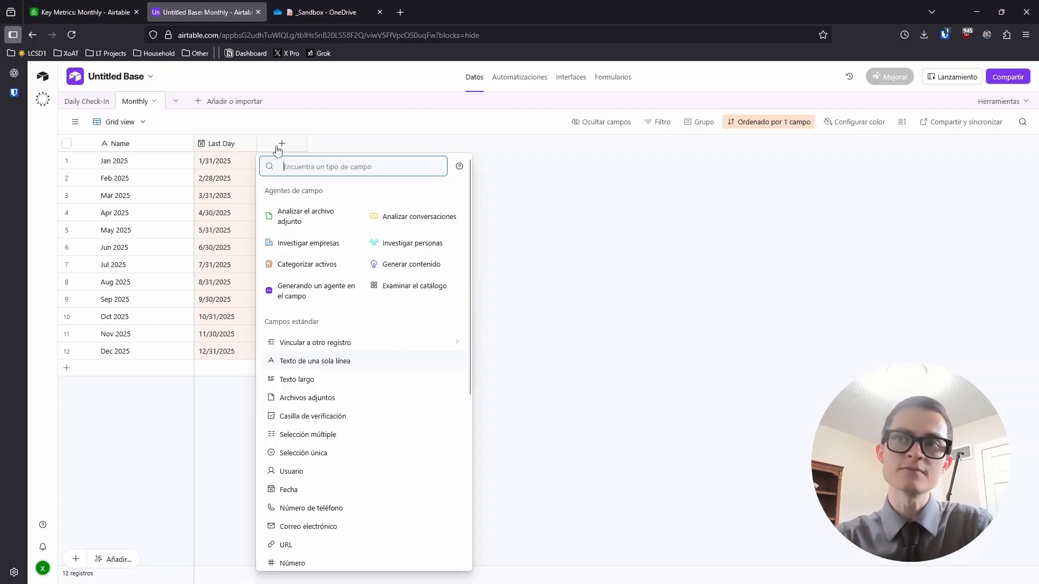
{"action": "scroll", "coordinate": [405, 439], "scroll_direction": "down", "scroll_amount": 2}
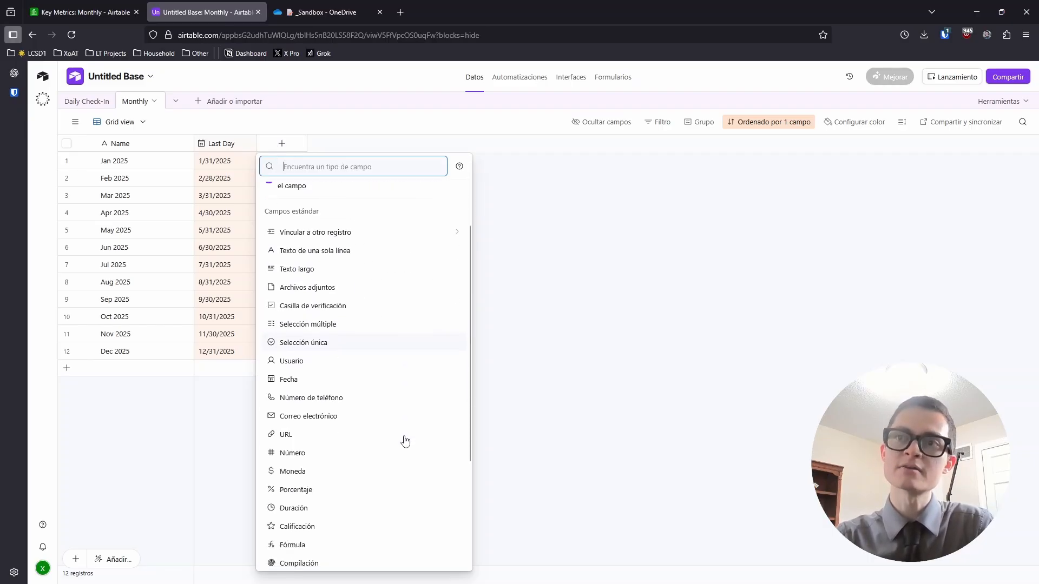
{"action": "scroll", "coordinate": [406, 441], "scroll_direction": "down", "scroll_amount": 3}
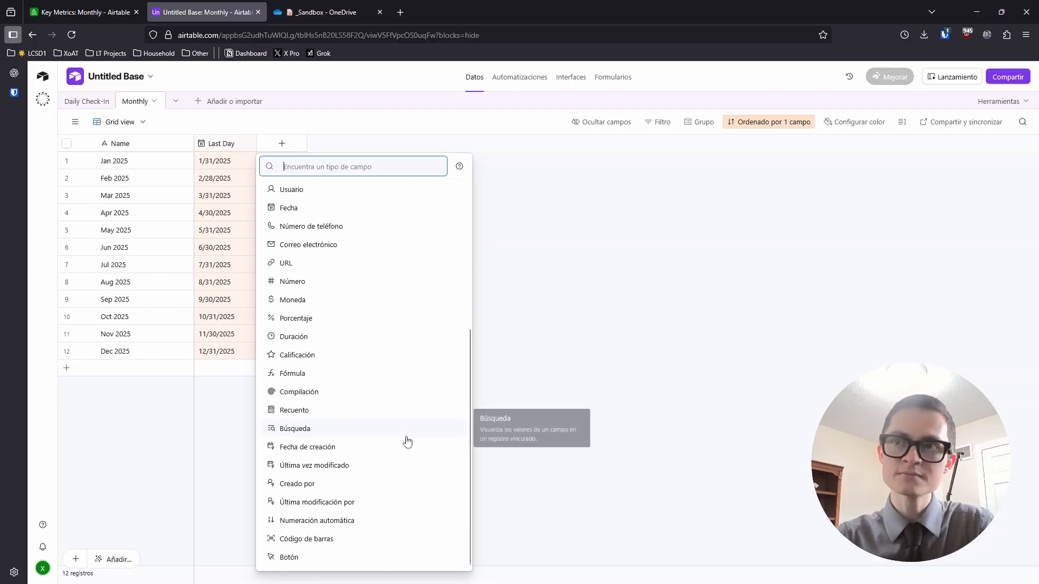
{"action": "scroll", "coordinate": [368, 383], "scroll_direction": "up", "scroll_amount": 5}
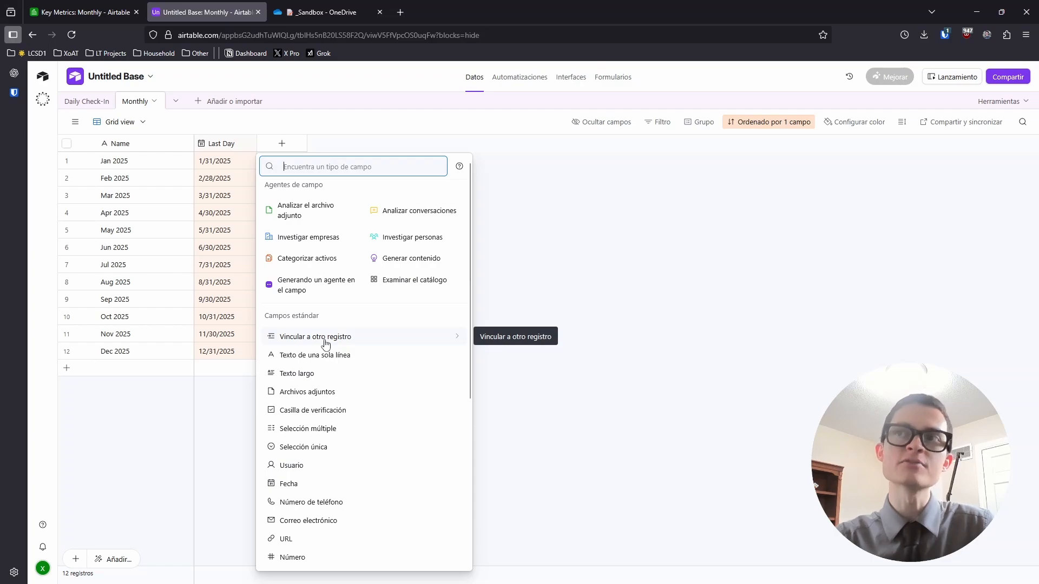
{"action": "left_click", "coordinate": [383, 344]}
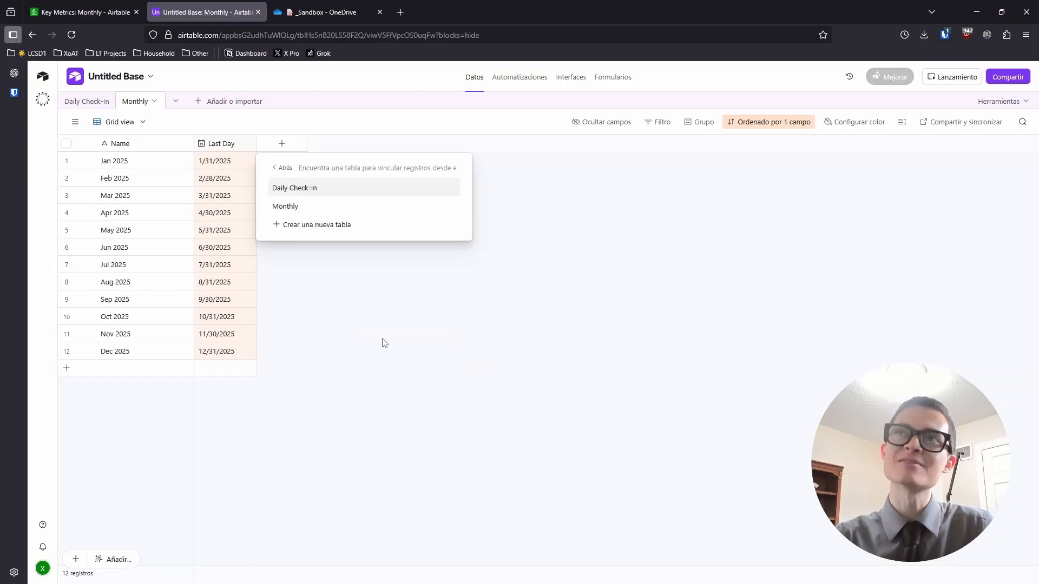
{"action": "left_click", "coordinate": [308, 189]}
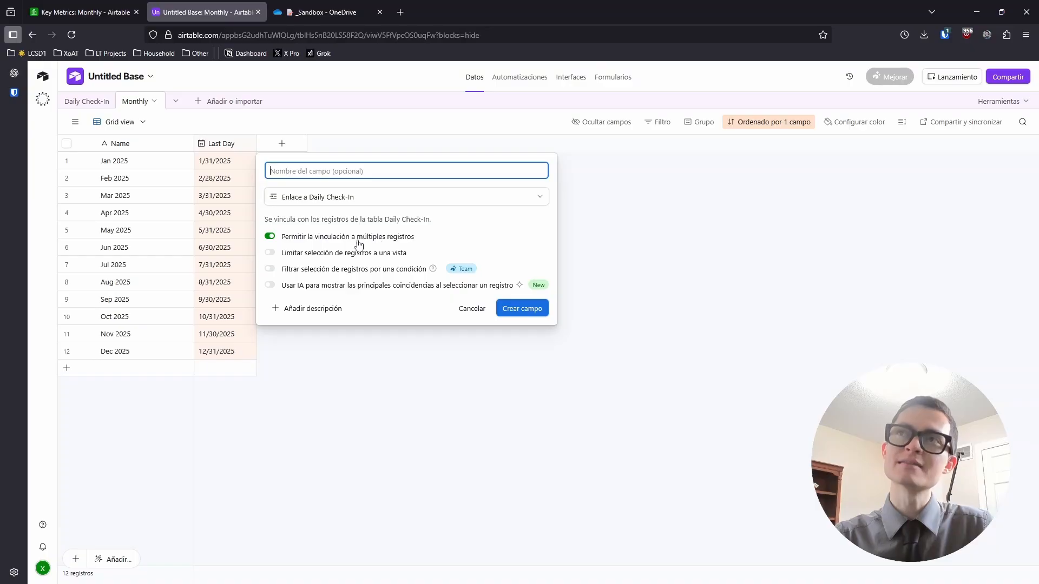
{"action": "left_click", "coordinate": [538, 308]}
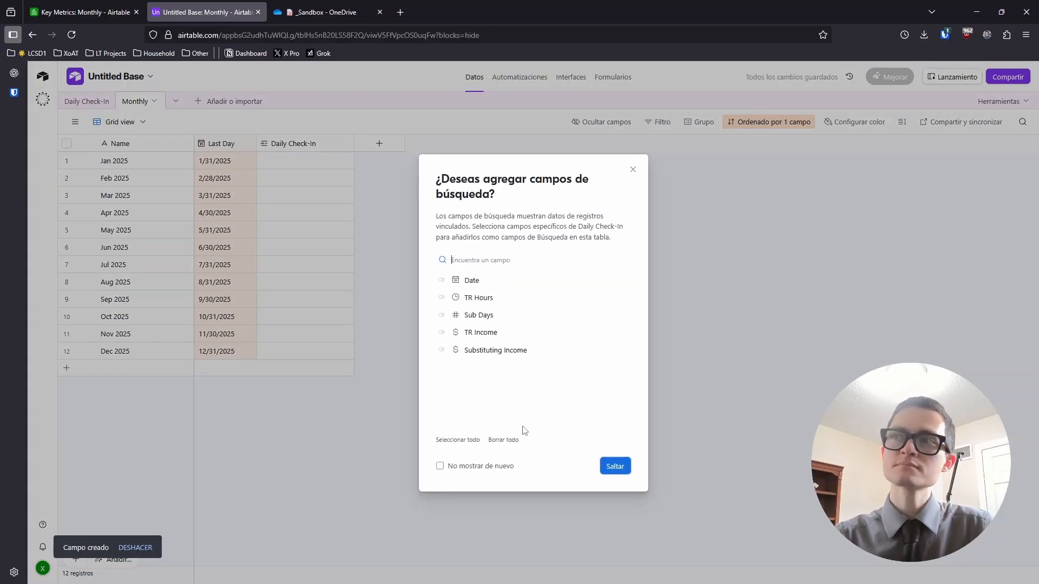
{"action": "left_click", "coordinate": [633, 169]}
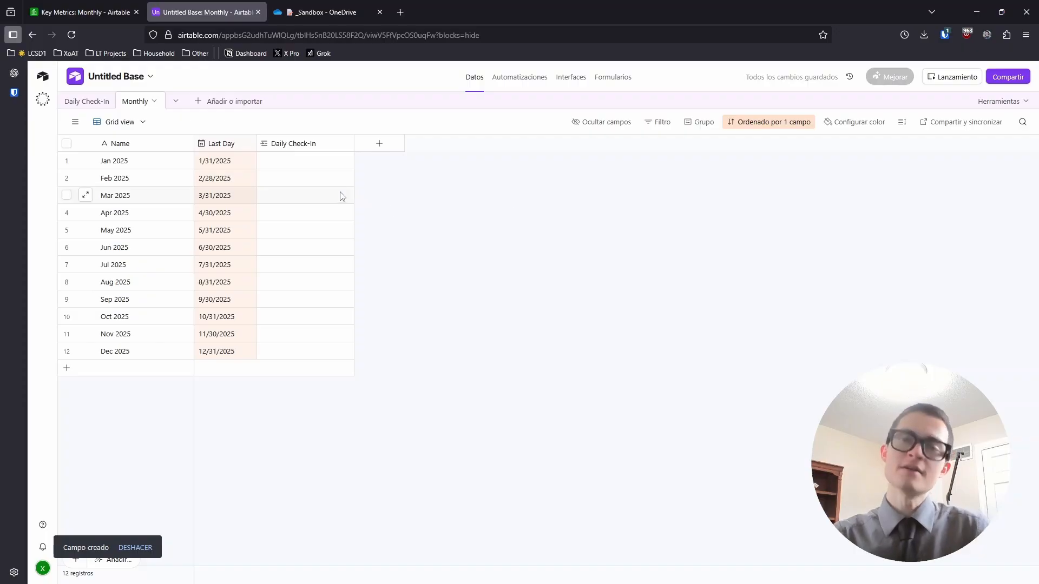
Browse linkable check-ins from January's cell without linking, then open the Daily Check-In table
{"action": "left_click", "coordinate": [291, 161]}
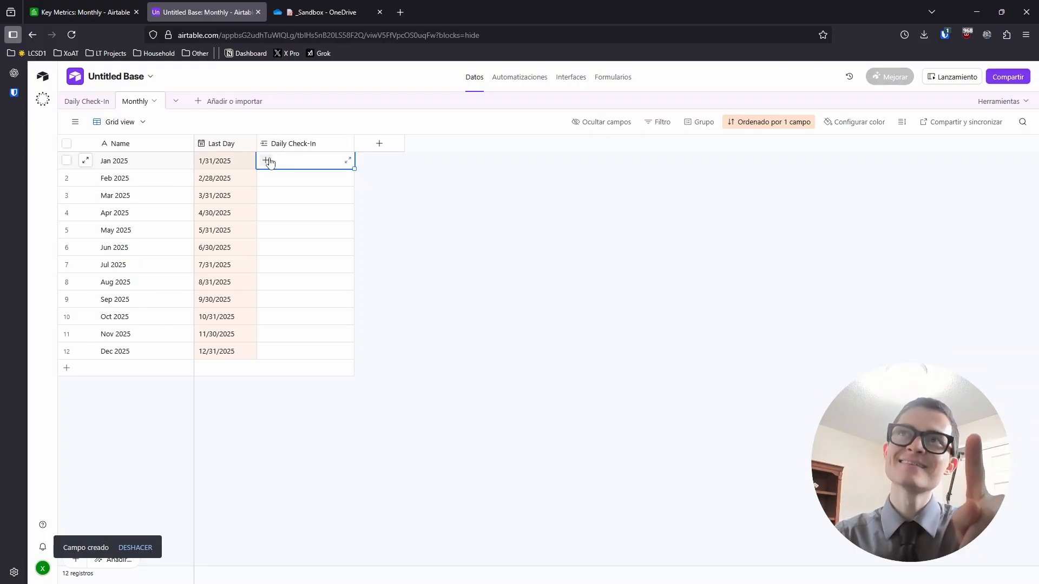
{"action": "left_click", "coordinate": [266, 161]}
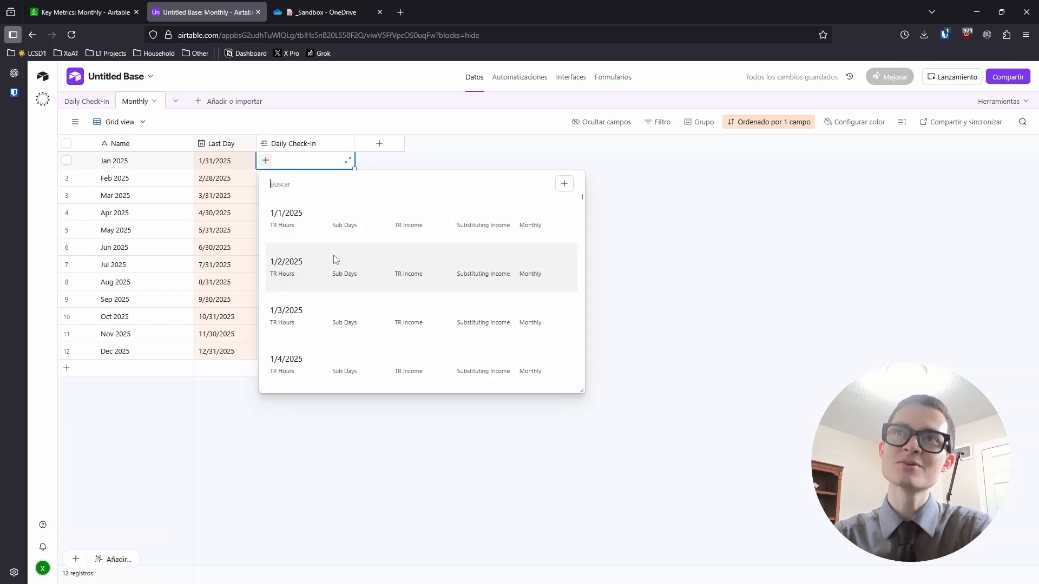
{"action": "scroll", "coordinate": [336, 268], "scroll_direction": "down", "scroll_amount": 9}
{"action": "scroll", "coordinate": [335, 301], "scroll_direction": "down", "scroll_amount": 2}
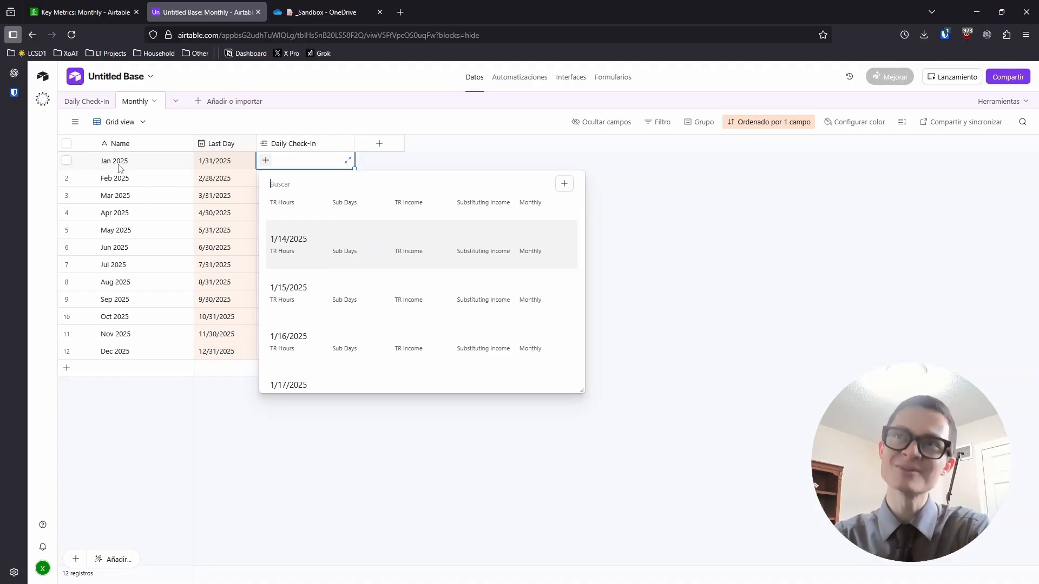
{"action": "scroll", "coordinate": [350, 255], "scroll_direction": "down", "scroll_amount": 8}
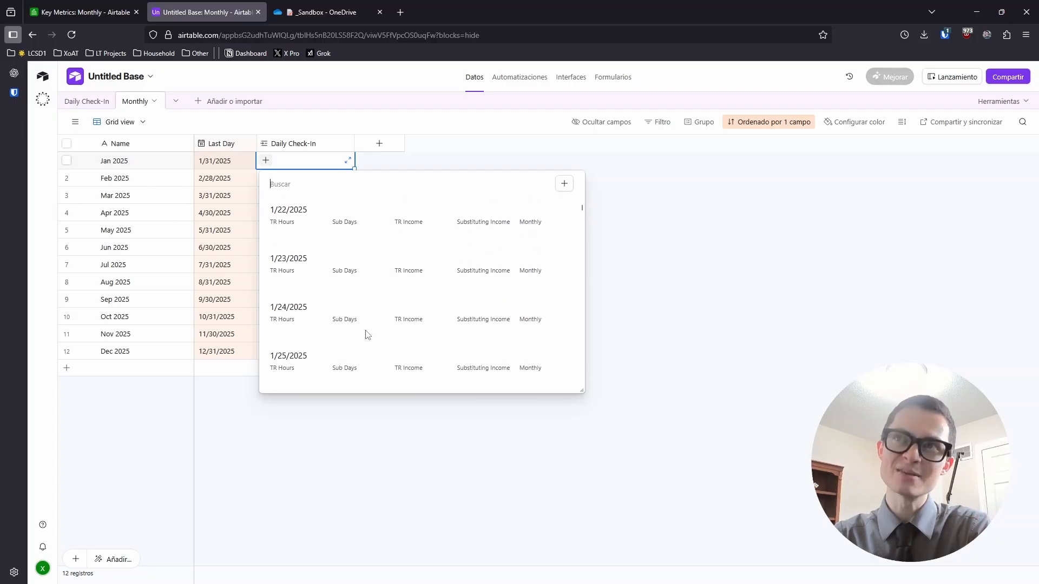
{"action": "scroll", "coordinate": [367, 354], "scroll_direction": "up", "scroll_amount": 10}
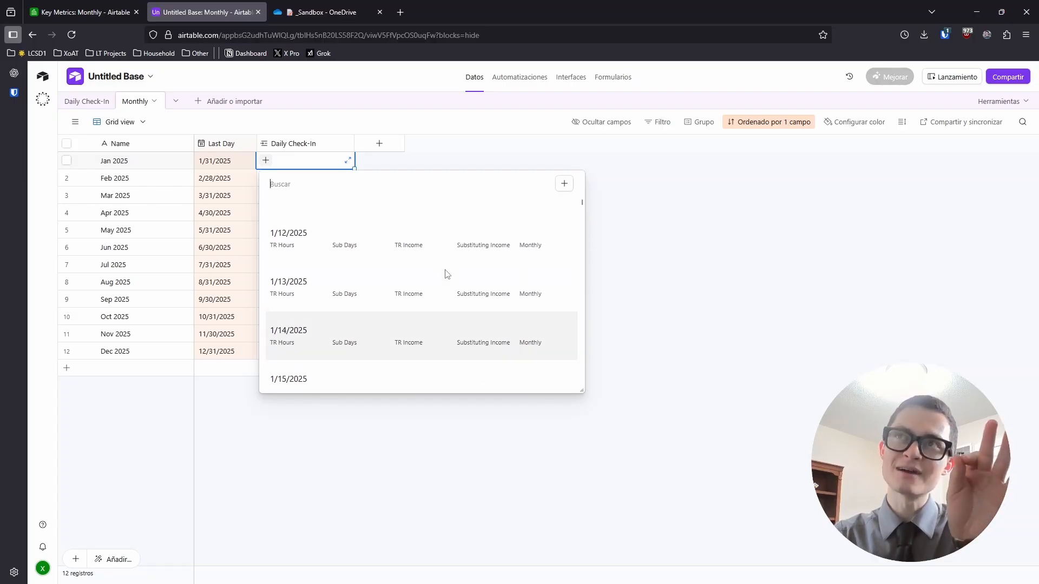
{"action": "scroll", "coordinate": [427, 274], "scroll_direction": "up", "scroll_amount": 10}
{"action": "left_click", "coordinate": [392, 145]}
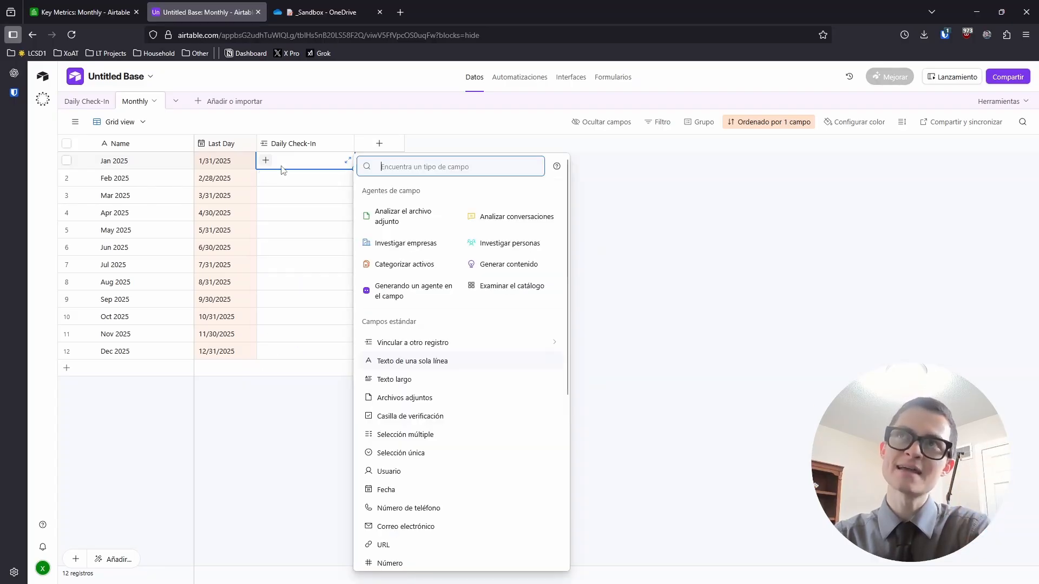
{"action": "left_click", "coordinate": [263, 406]}
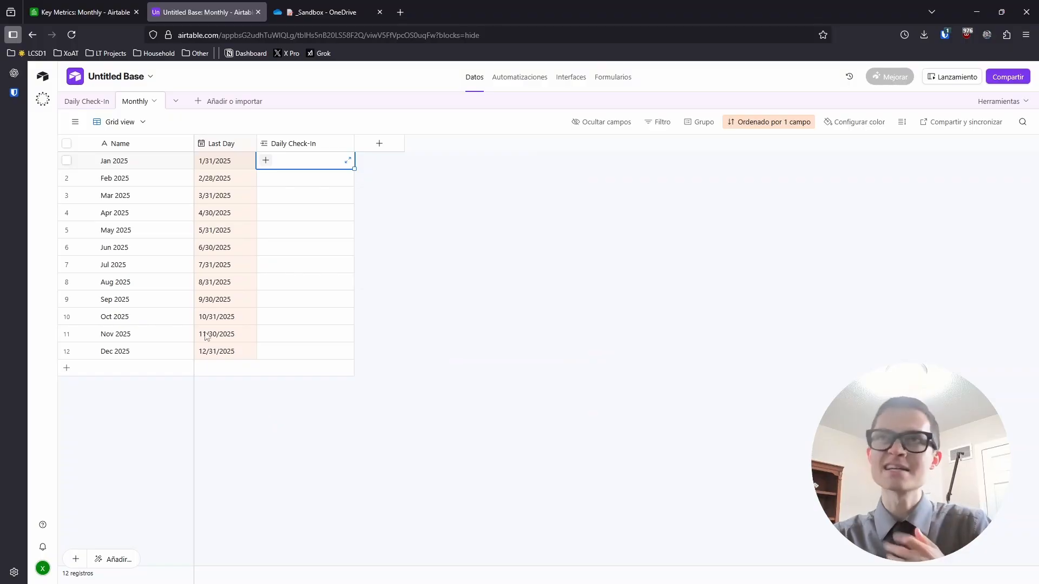
{"action": "left_click", "coordinate": [84, 101]}
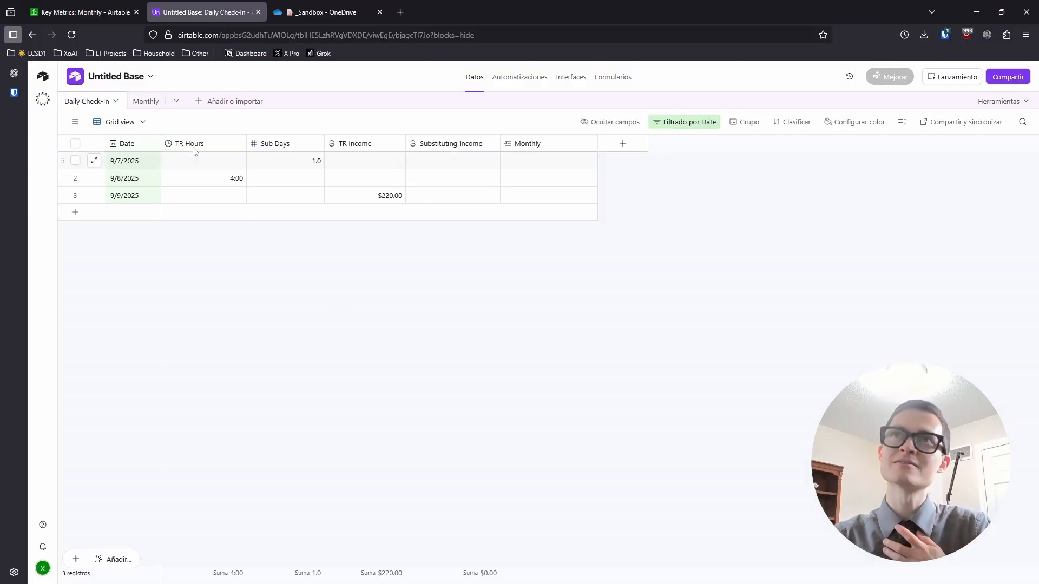
Create a new grid view named 'All' in the Daily Check-In table
{"action": "left_click", "coordinate": [672, 127]}
{"action": "left_click", "coordinate": [395, 307]}
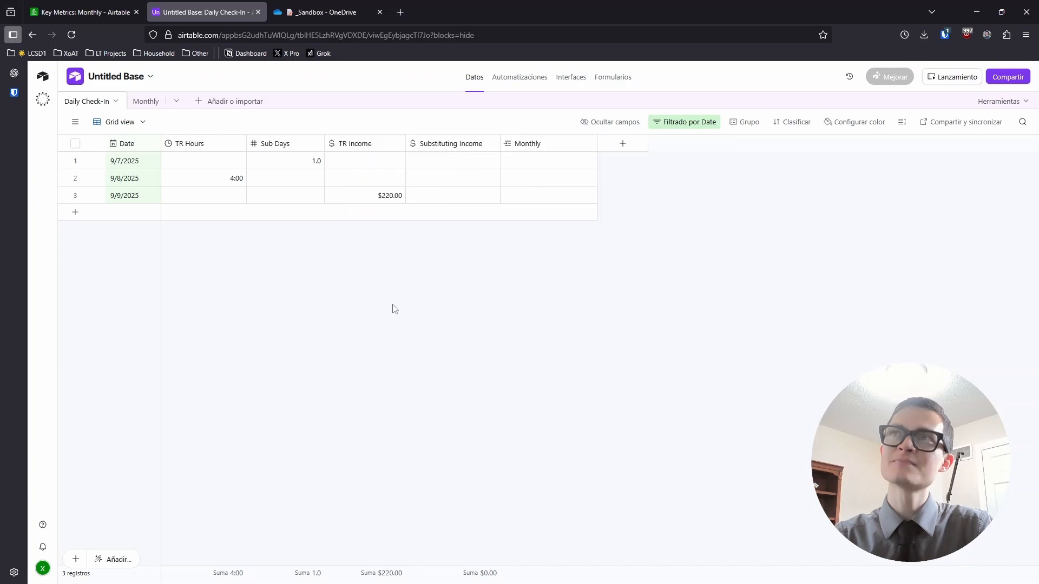
{"action": "left_click", "coordinate": [80, 126]}
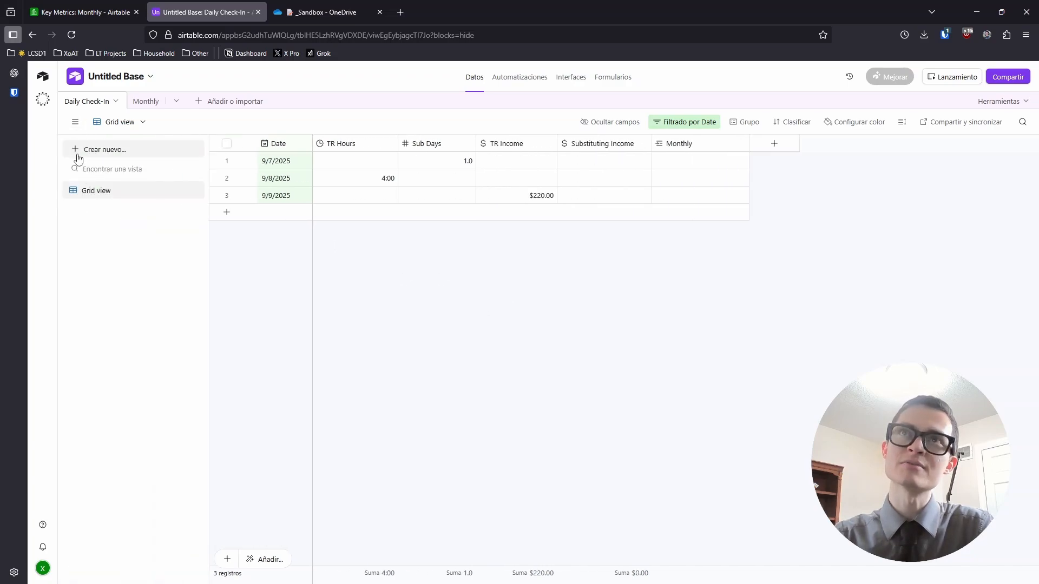
{"action": "left_click", "coordinate": [77, 155]}
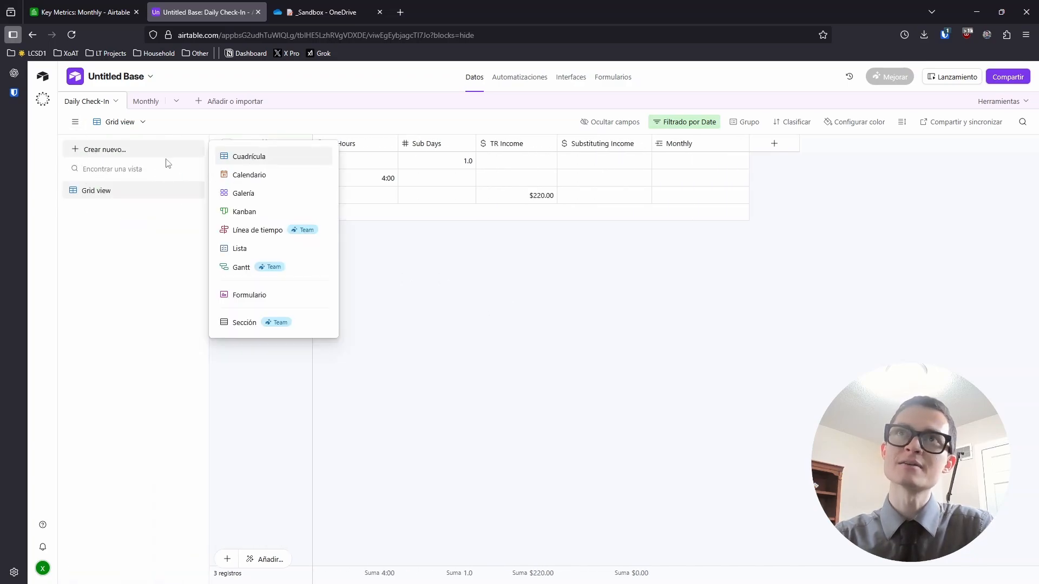
{"action": "left_click", "coordinate": [236, 157]}
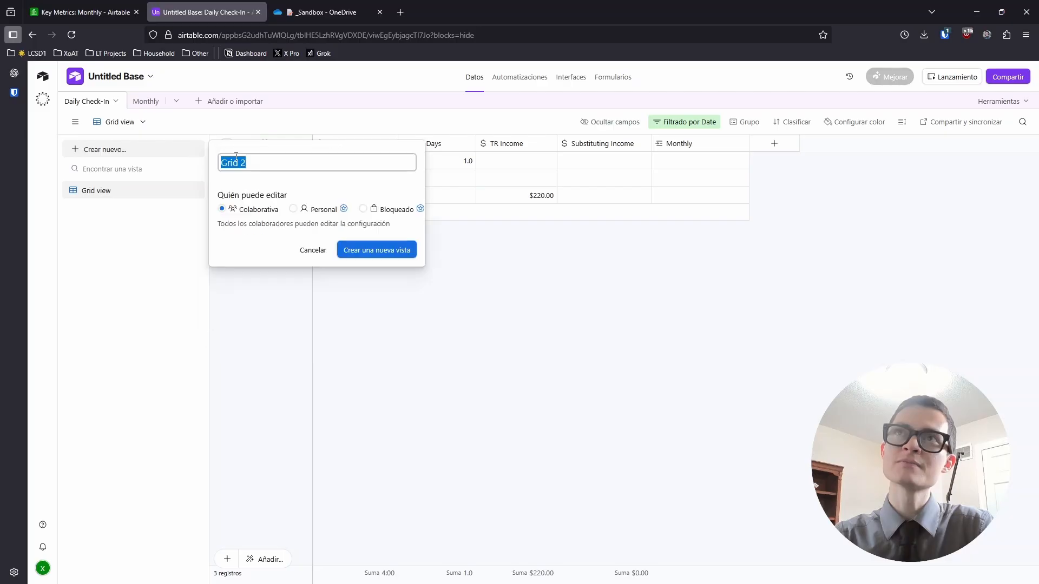
{"action": "type", "text": "All"}
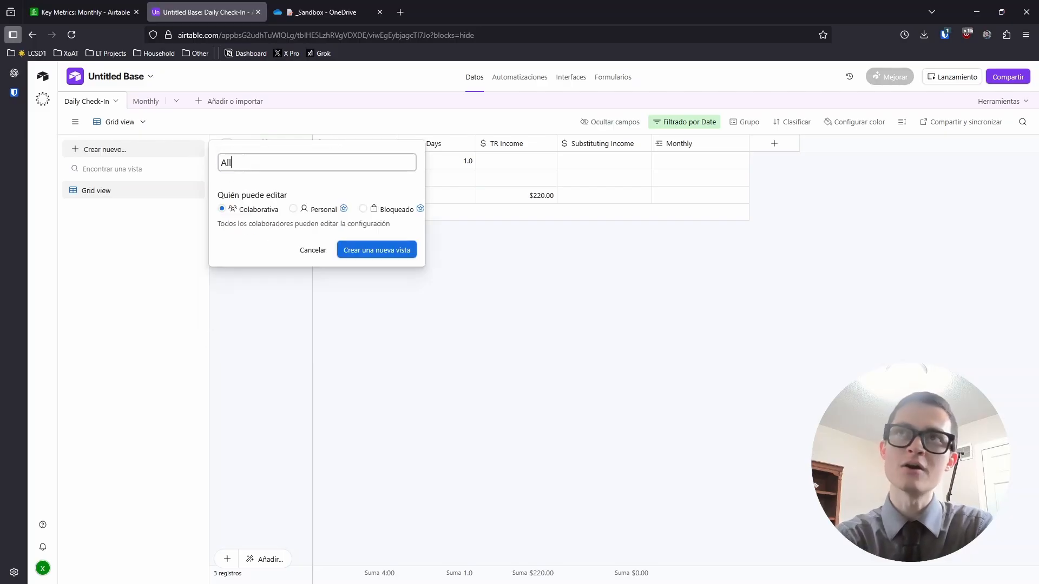
{"action": "key", "text": "Return"}
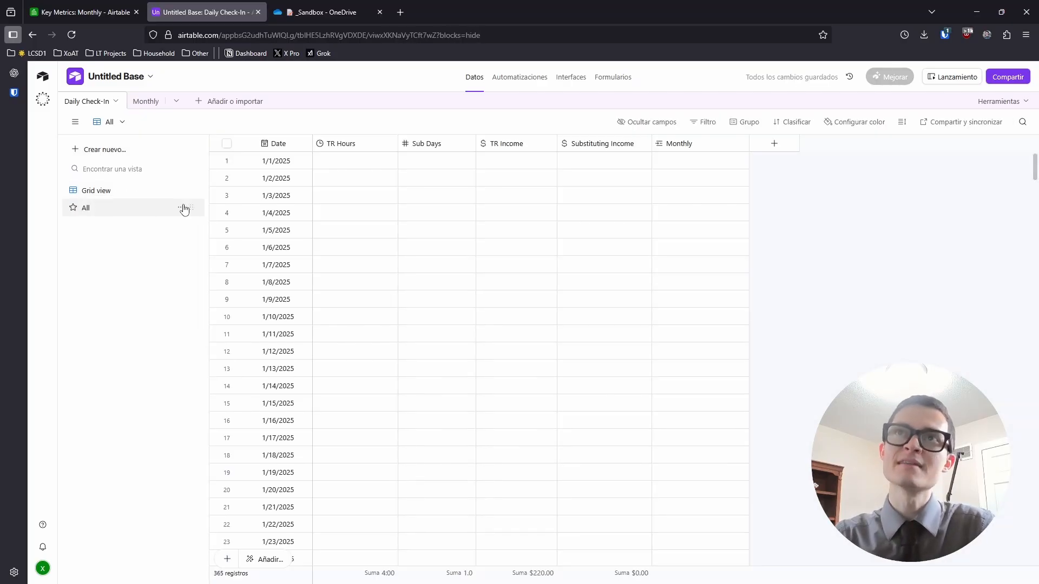
Move the All view above Grid view in the views list
{"action": "left_click_drag", "start_coordinate": [189, 206], "coordinate": [190, 184]}
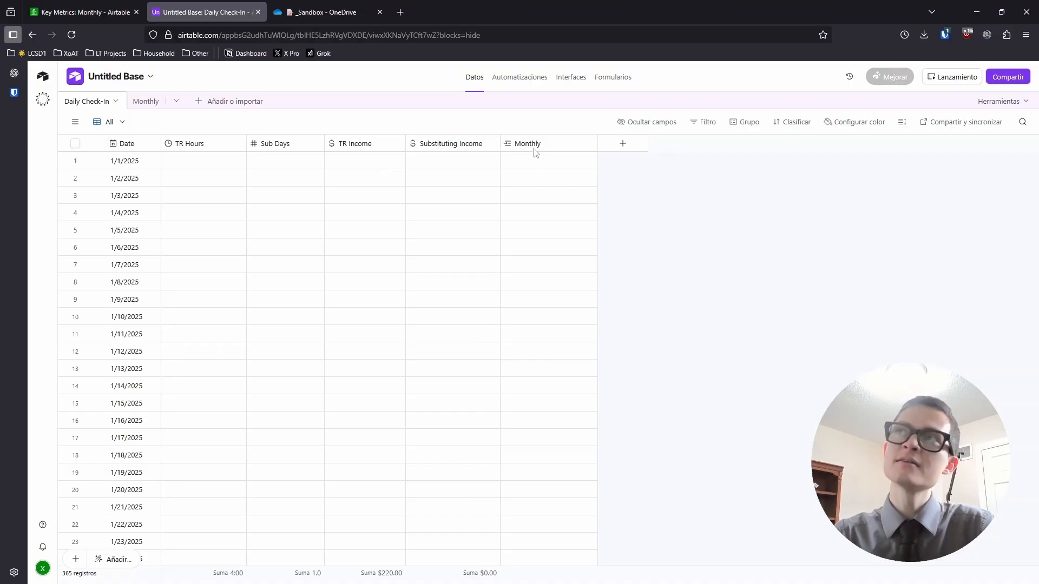
{"action": "left_click", "coordinate": [145, 101]}
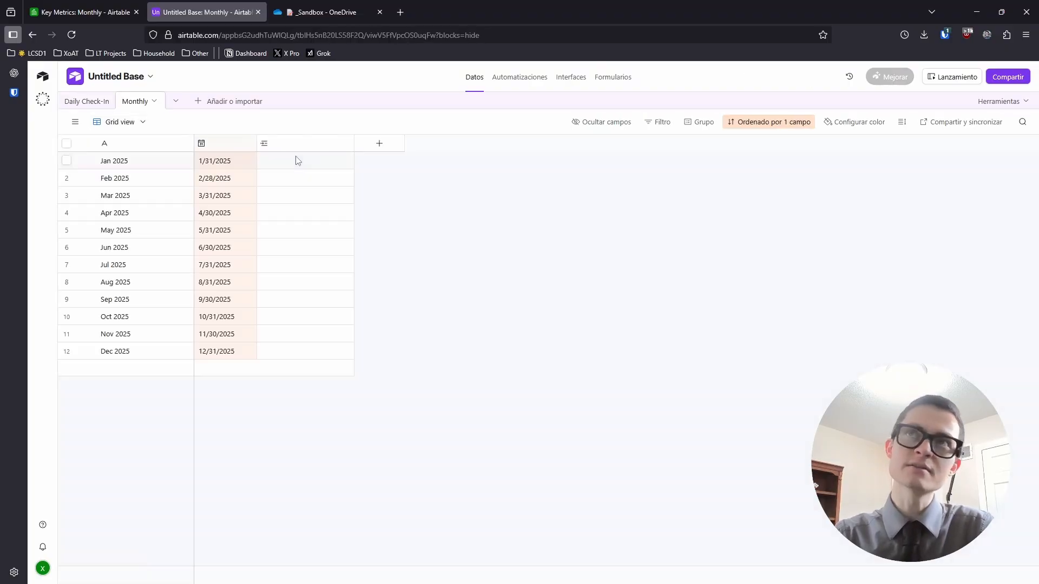
{"action": "left_click", "coordinate": [86, 101]}
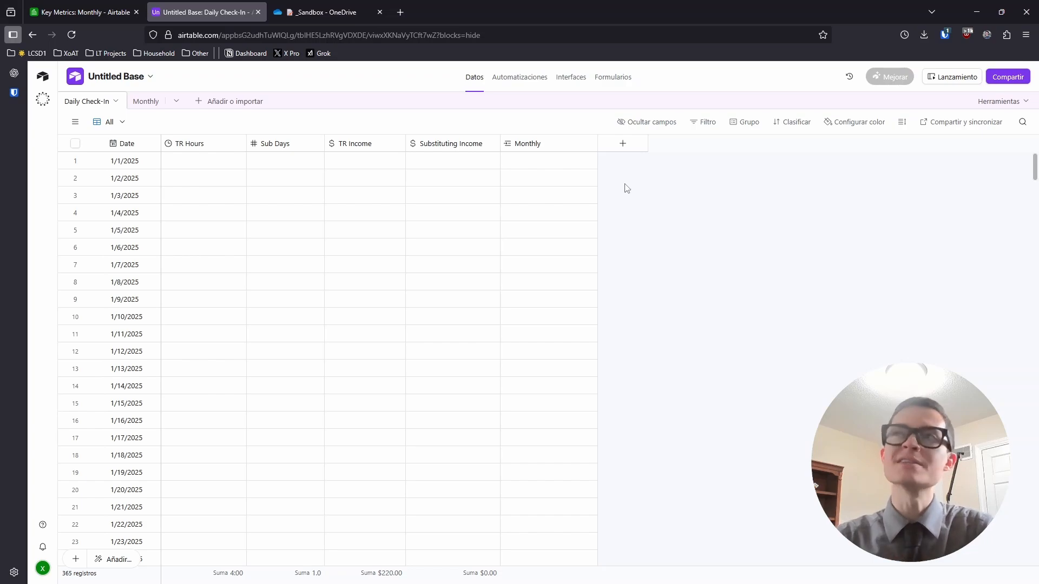
Search 'jan' in 1/1/2025's Monthly cell and link it to Jan 2025
{"action": "left_click", "coordinate": [539, 161]}
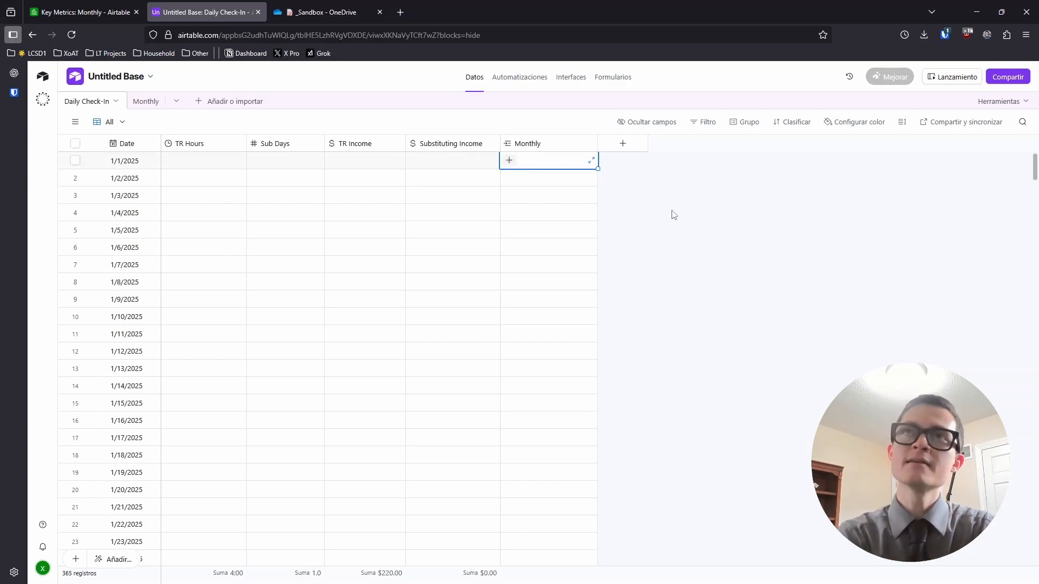
{"action": "type", "text": "jan"}
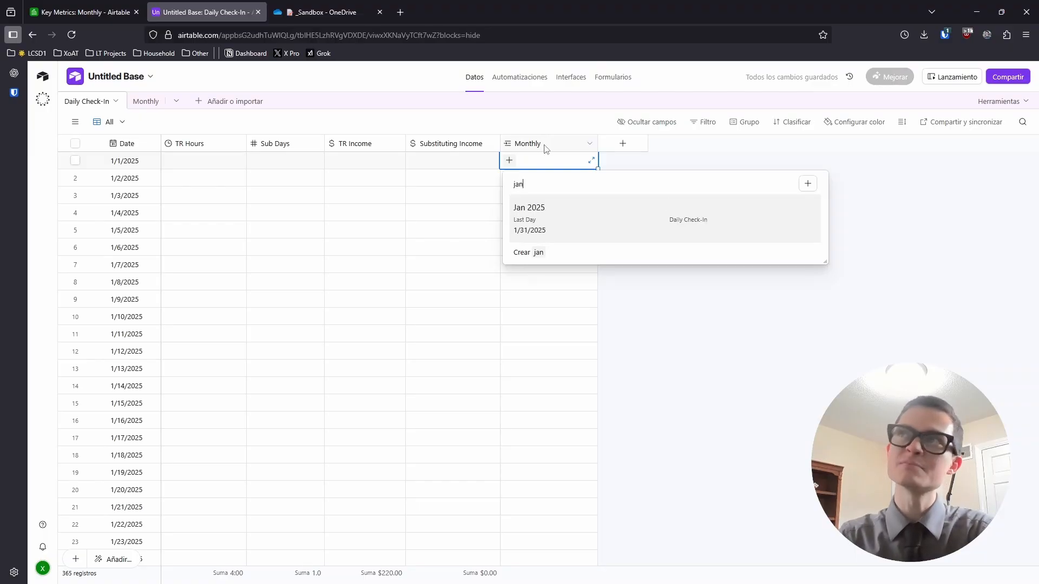
{"action": "left_click", "coordinate": [548, 218]}
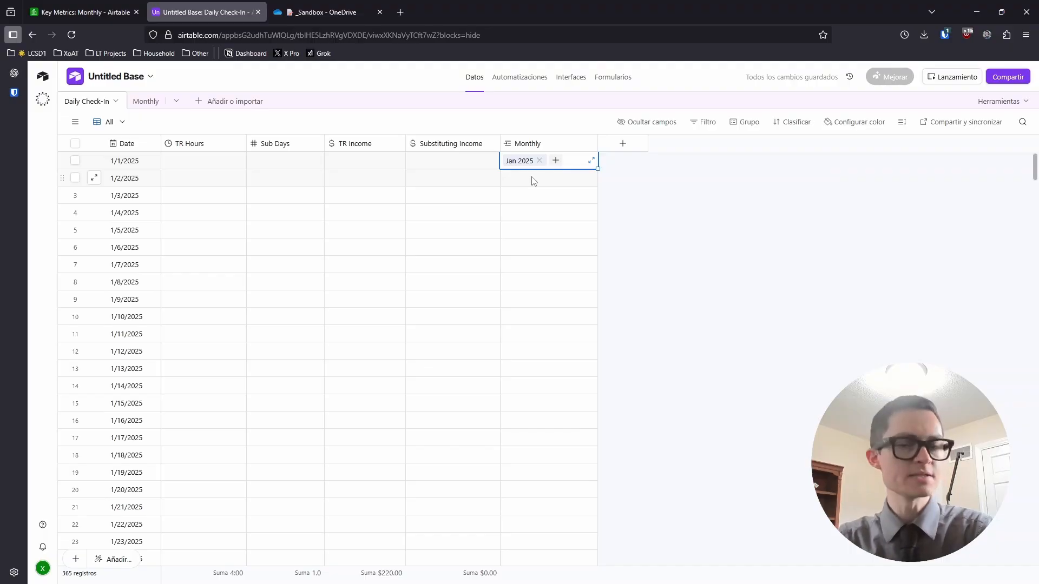
{"action": "left_click", "coordinate": [556, 161]}
{"action": "key", "text": "Escape"}
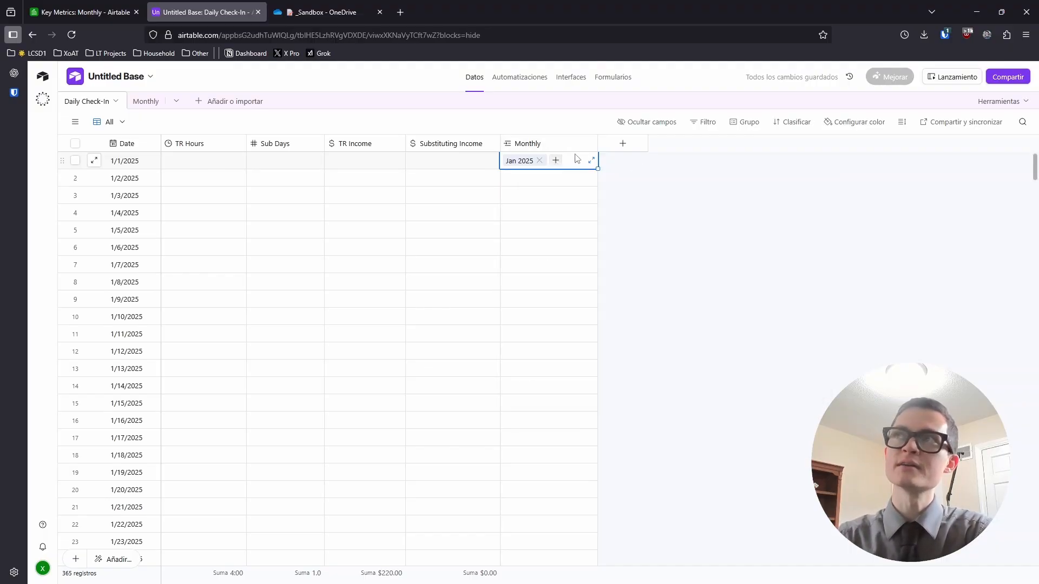
Turn off linking to multiple records on the Monthly field, then save and confirm the change
{"action": "left_click", "coordinate": [542, 145]}
{"action": "double_click", "coordinate": [543, 145]}
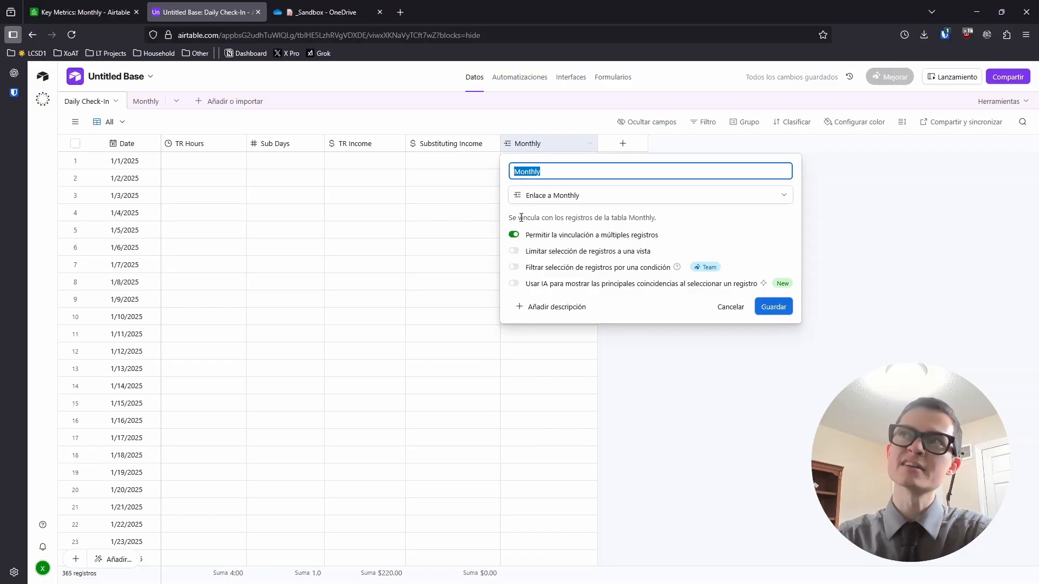
{"action": "left_click", "coordinate": [514, 235]}
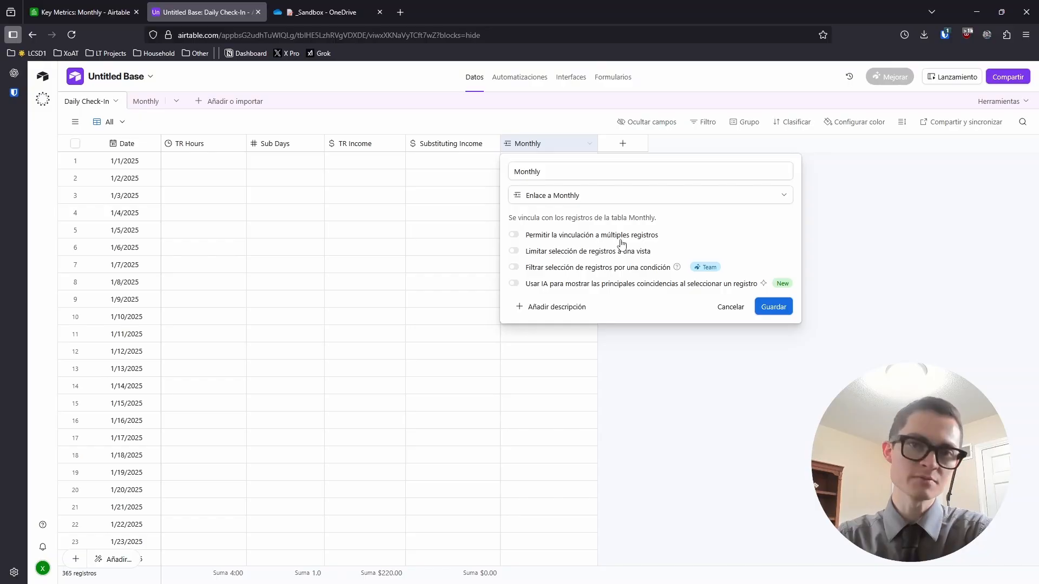
{"action": "left_click", "coordinate": [774, 307]}
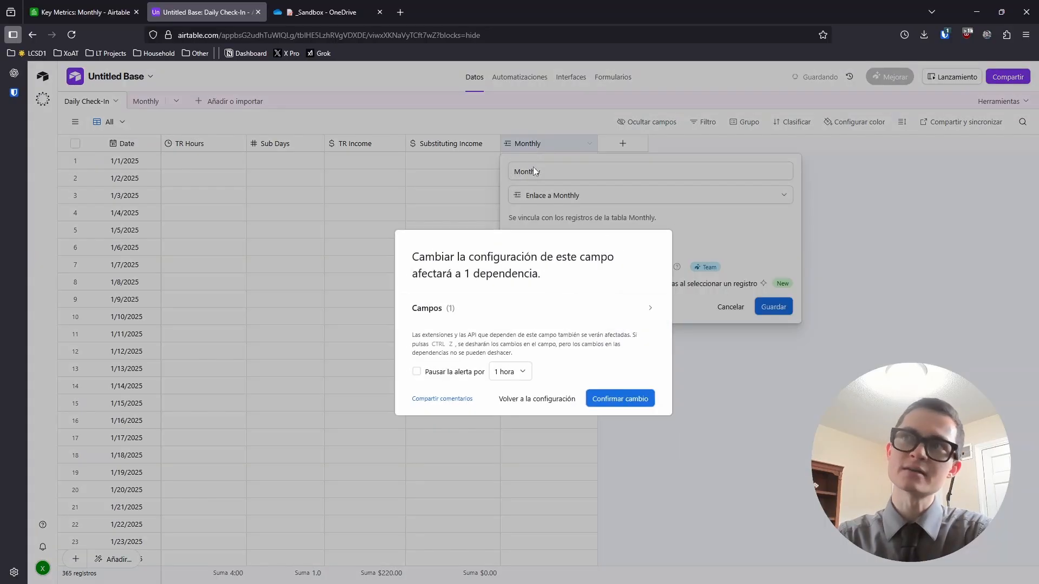
{"action": "left_click", "coordinate": [632, 400]}
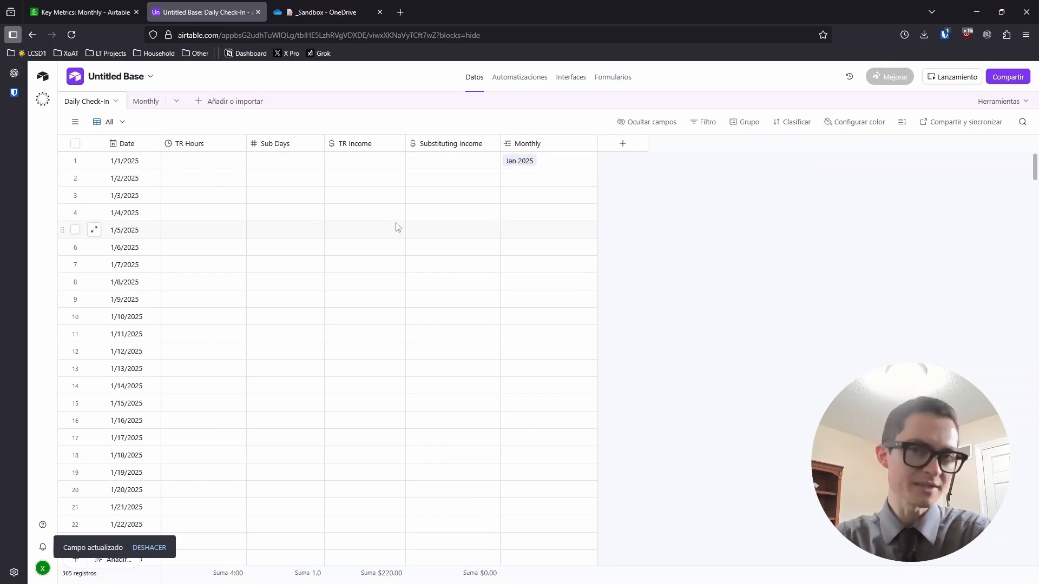
After checking Jan 2025's links, link 1/2/2025 and the next January days to Jan 2025
{"action": "left_click", "coordinate": [158, 104]}
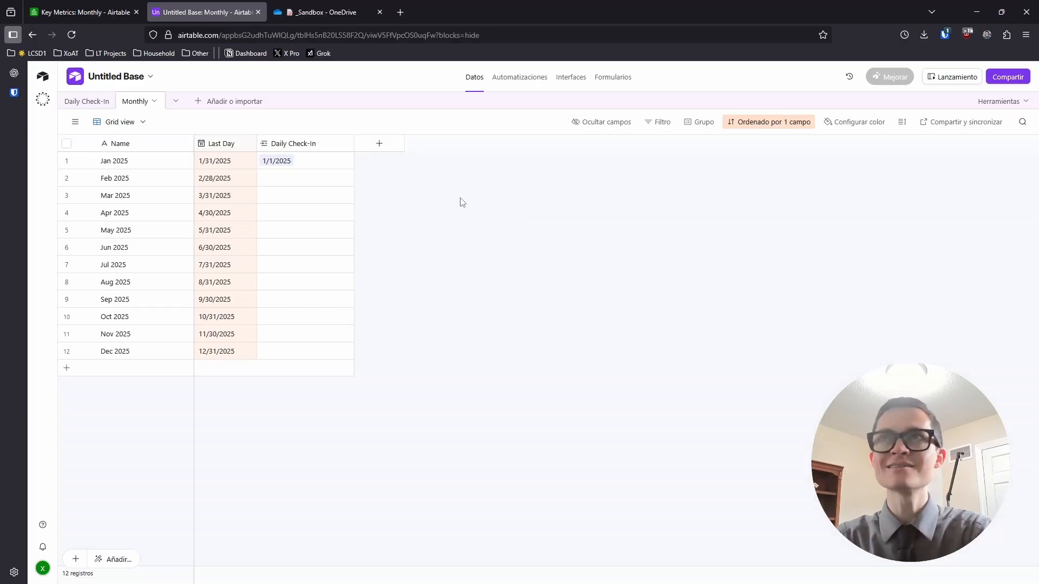
{"action": "left_click", "coordinate": [312, 162]}
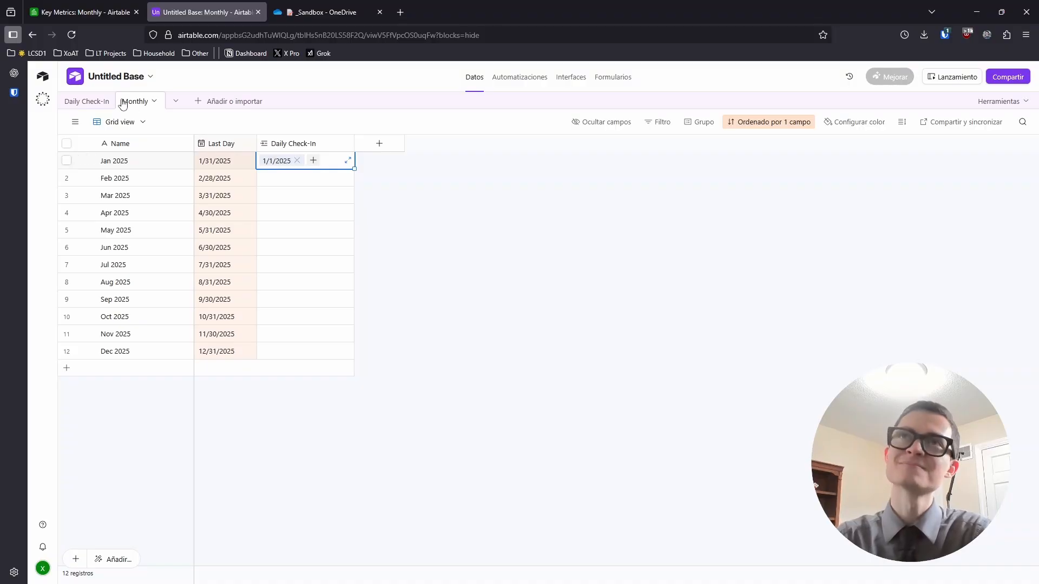
{"action": "left_click", "coordinate": [104, 102]}
{"action": "left_click", "coordinate": [563, 180]}
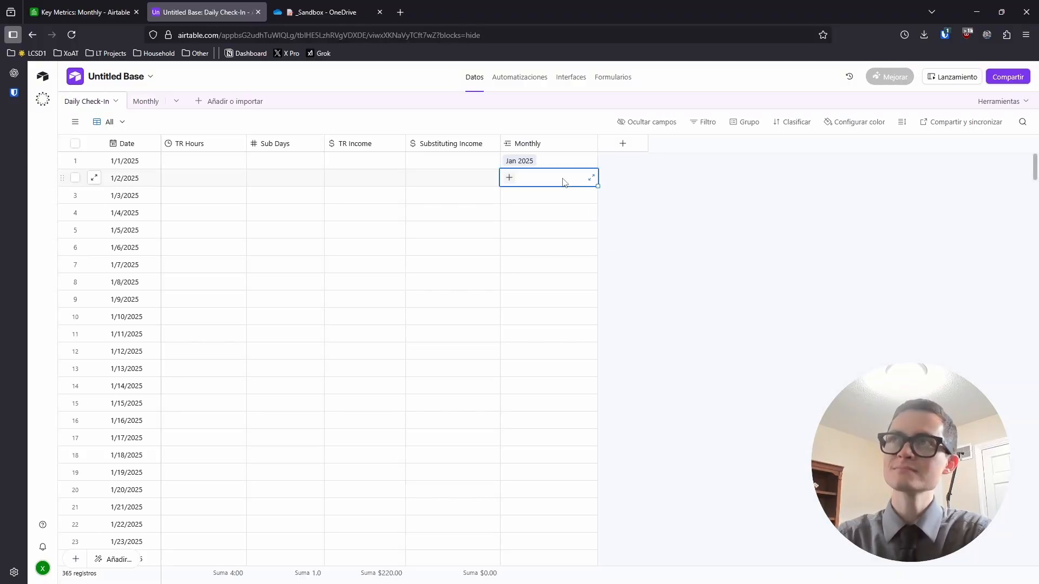
{"action": "key", "text": "Return"}
{"action": "left_click", "coordinate": [658, 226]}
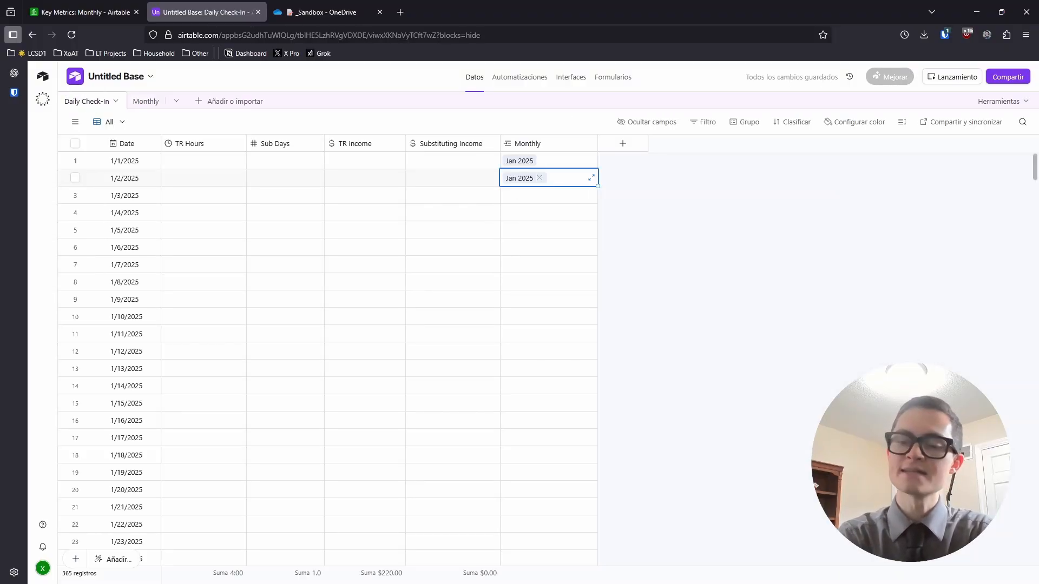
{"action": "key", "text": "Down"}
{"action": "type", "text": "J"}
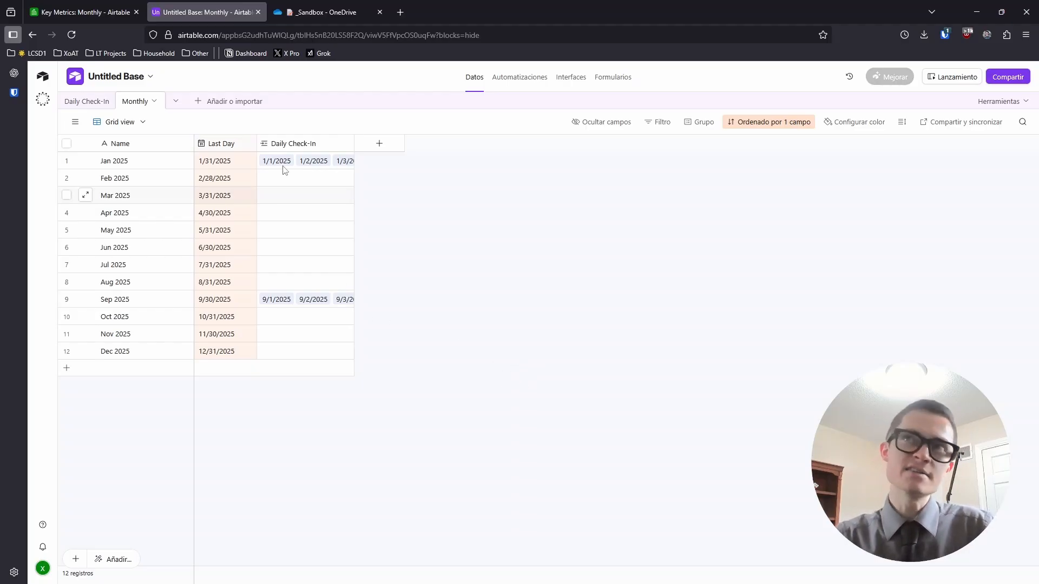
Review the September daily records linked to Sep 2025 in the Monthly table
{"action": "left_click", "coordinate": [85, 101]}
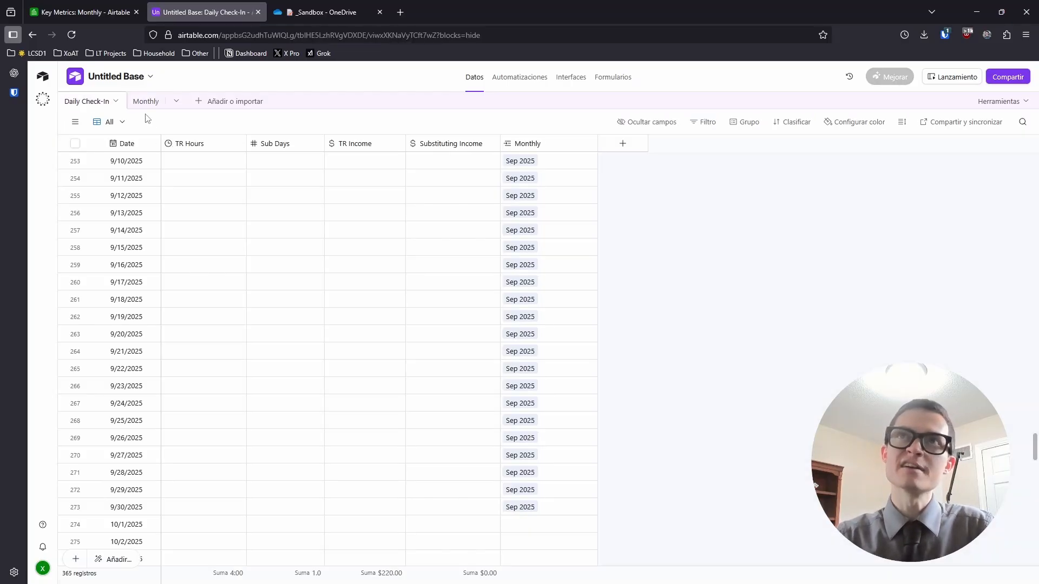
{"action": "left_click", "coordinate": [139, 102]}
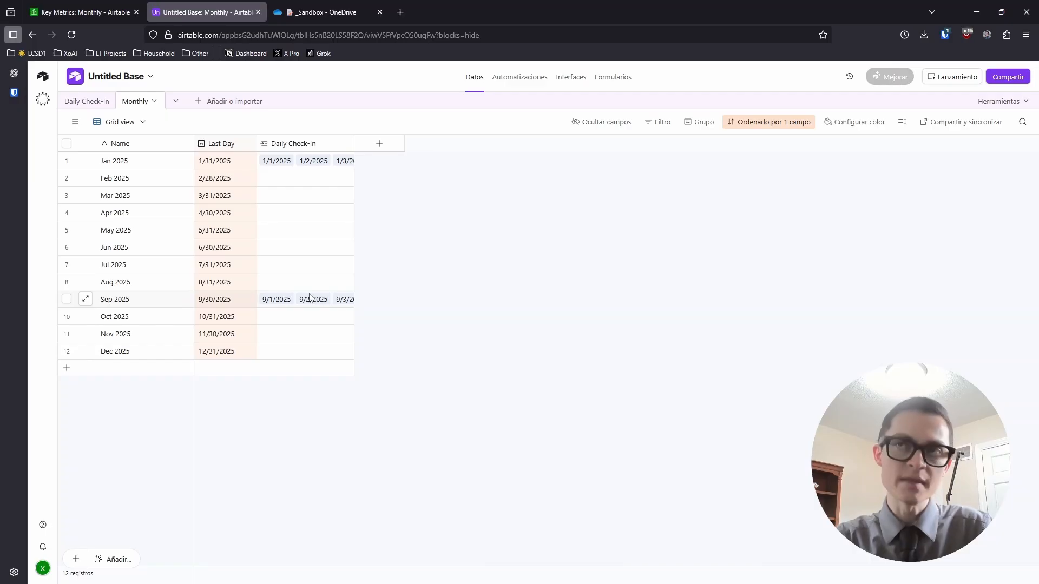
{"action": "left_click", "coordinate": [293, 303]}
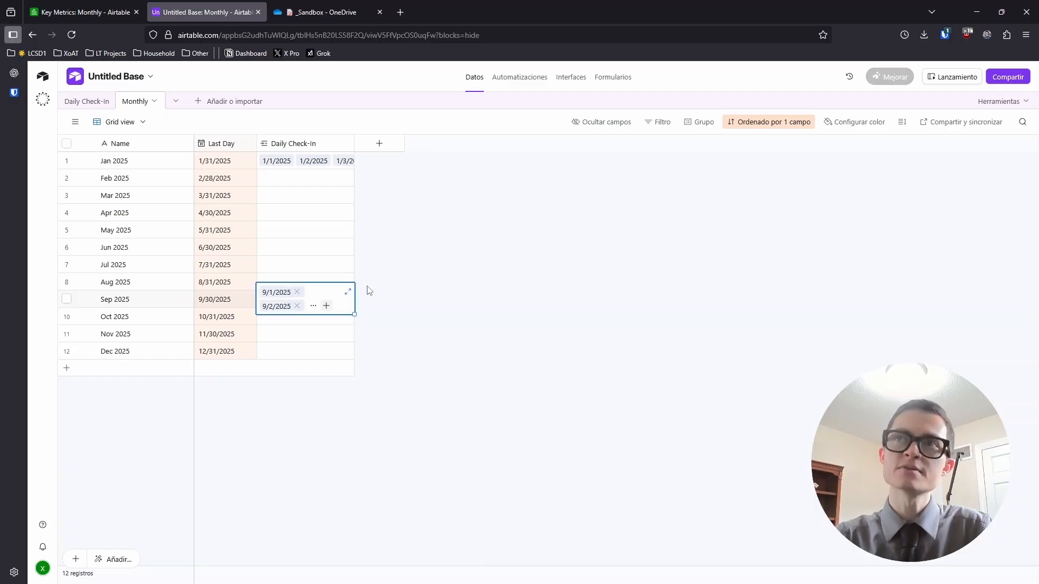
{"action": "left_click", "coordinate": [351, 292]}
{"action": "scroll", "coordinate": [448, 271], "scroll_direction": "down", "scroll_amount": 10}
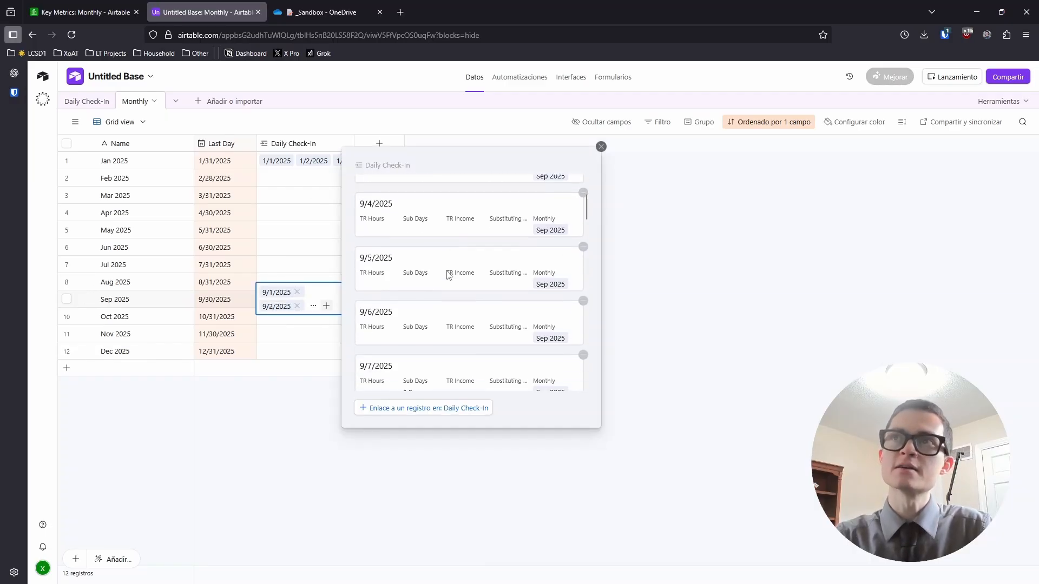
{"action": "scroll", "coordinate": [465, 325], "scroll_direction": "down", "scroll_amount": 8}
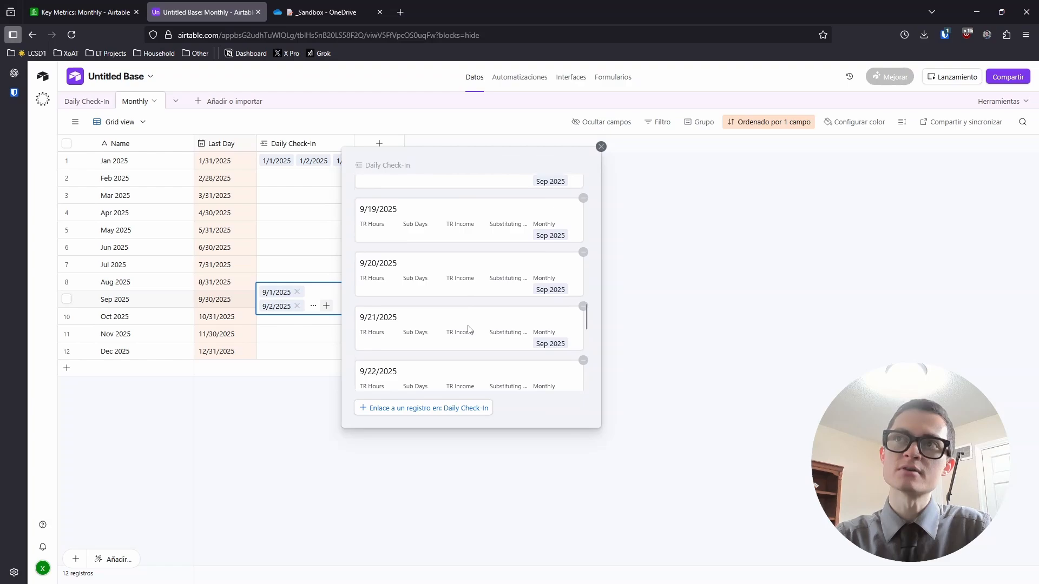
{"action": "left_click", "coordinate": [677, 328]}
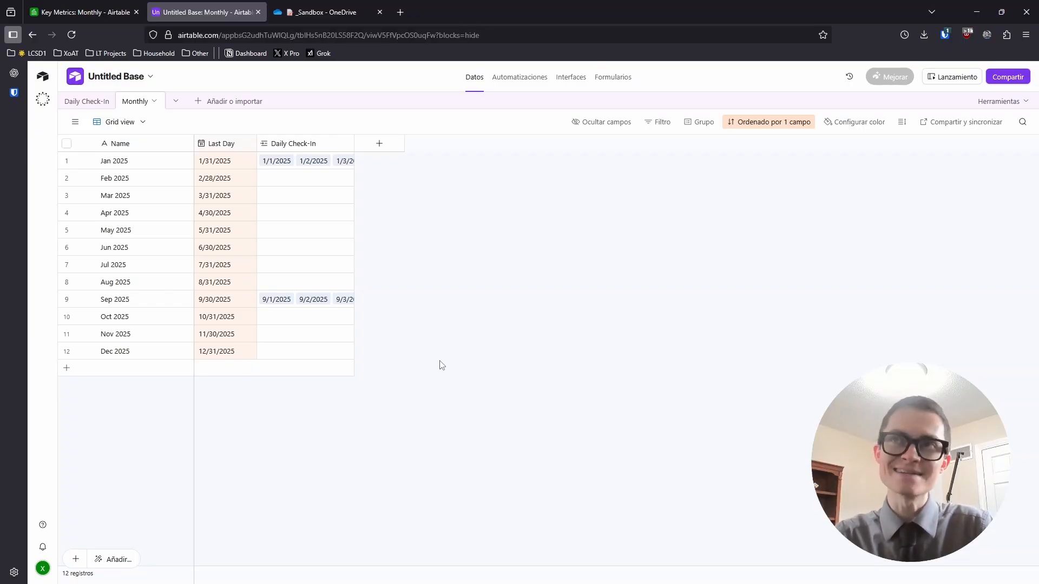
{"action": "left_click", "coordinate": [87, 102]}
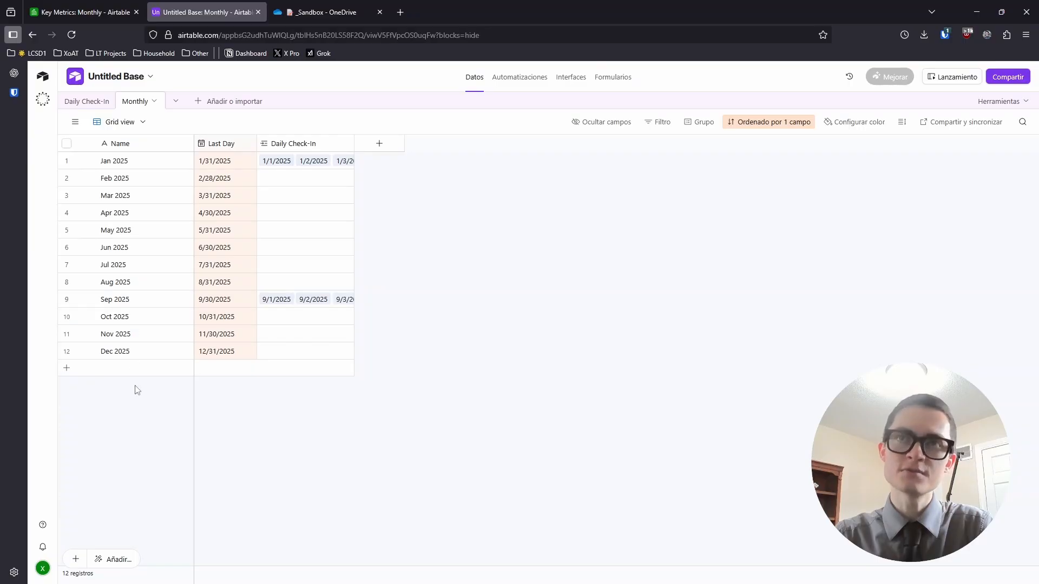
{"action": "left_click", "coordinate": [81, 12]}
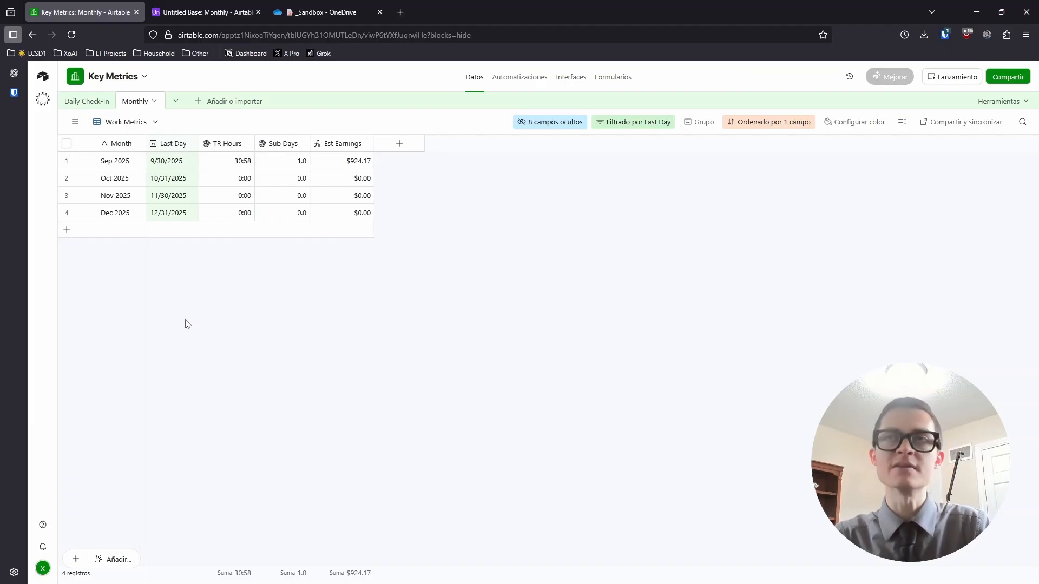
{"action": "key", "text": "ctrl+Tab"}
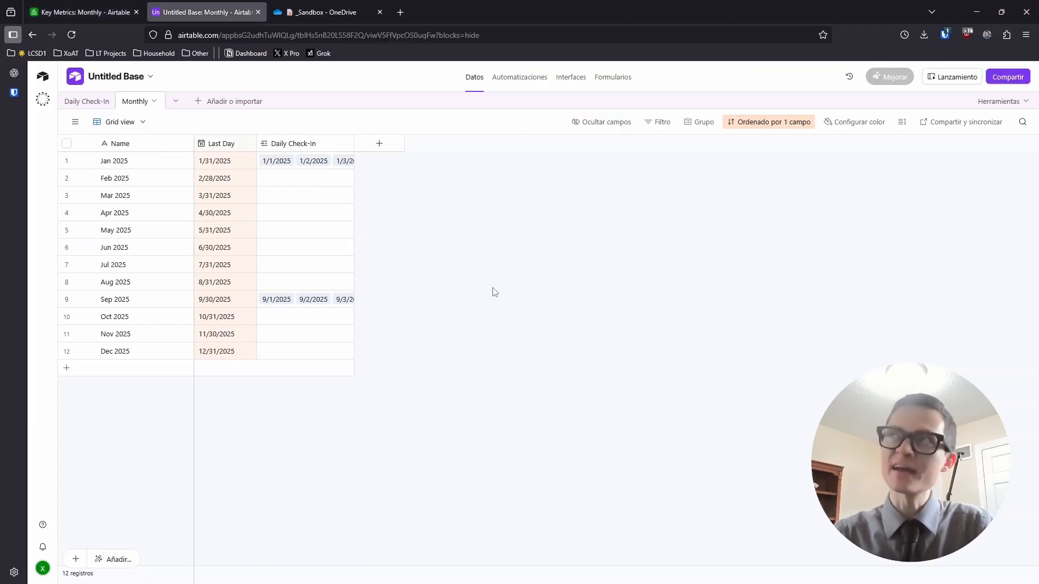
Add a Monthly view filter: Last Day is on or after today
{"action": "left_click", "coordinate": [659, 122]}
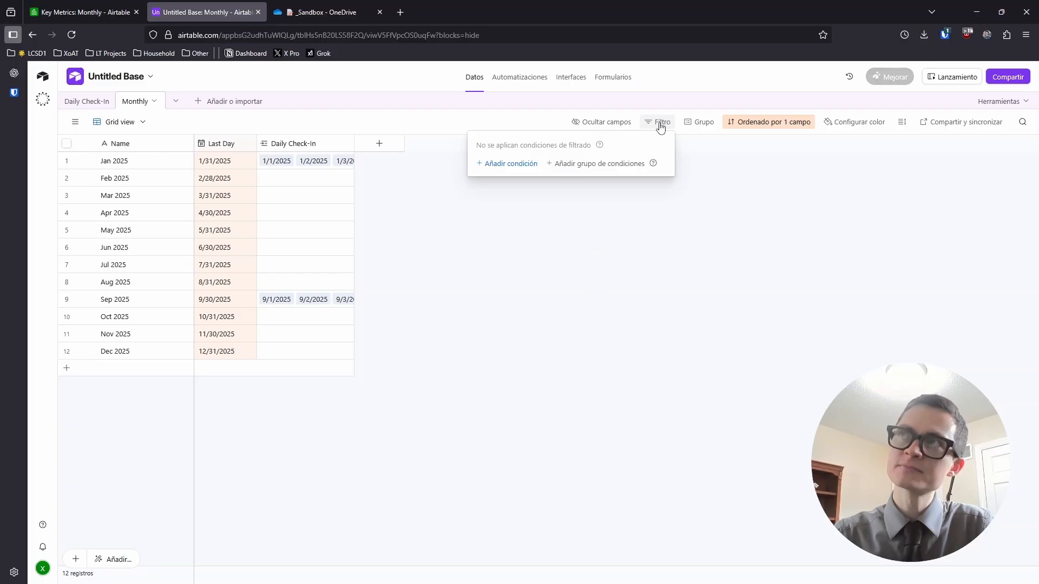
{"action": "left_click", "coordinate": [531, 165]}
{"action": "left_click", "coordinate": [442, 165]}
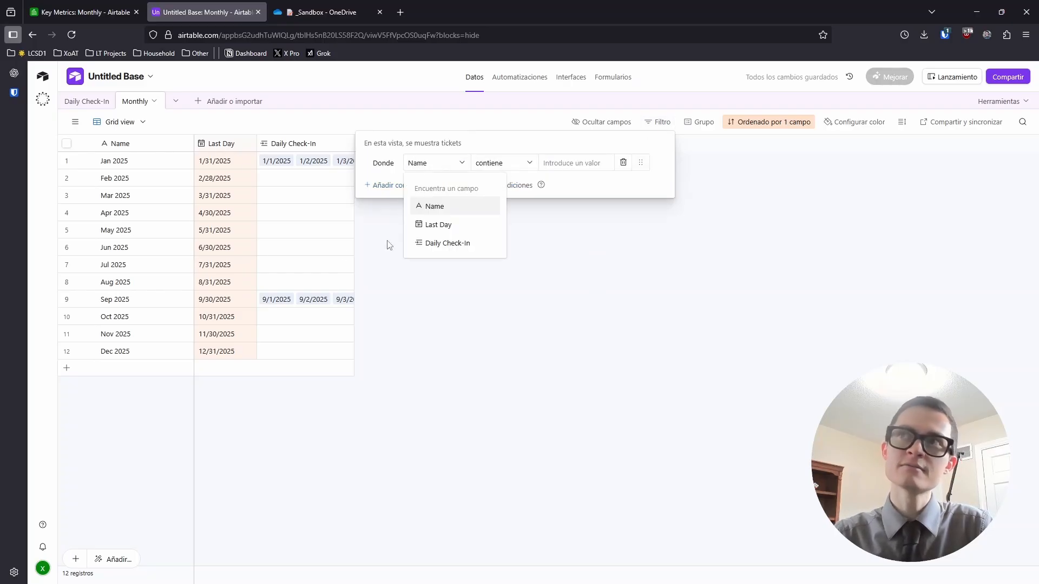
{"action": "left_click", "coordinate": [439, 225]}
{"action": "left_click", "coordinate": [433, 169]}
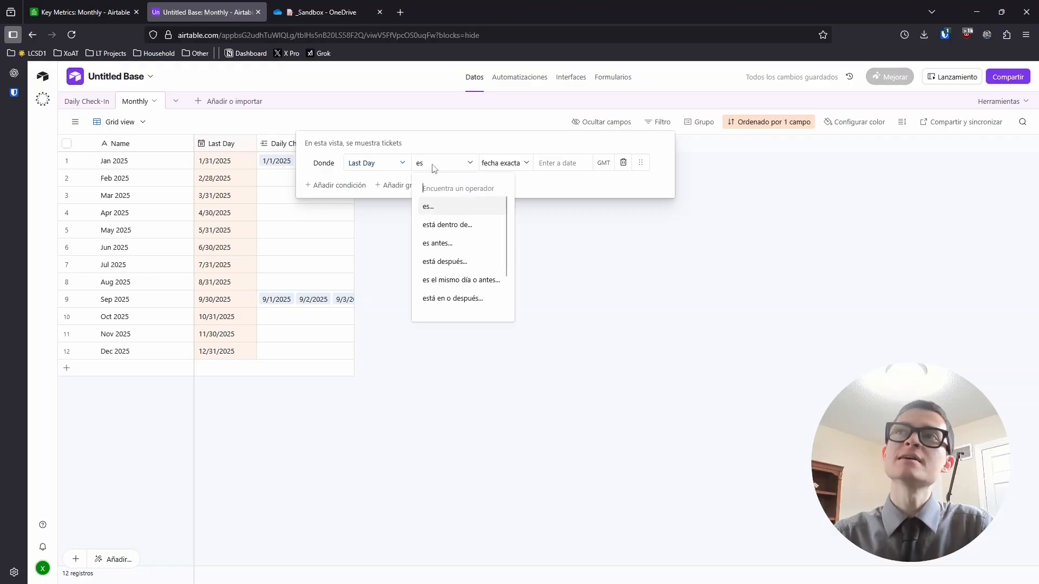
{"action": "left_click", "coordinate": [461, 303]}
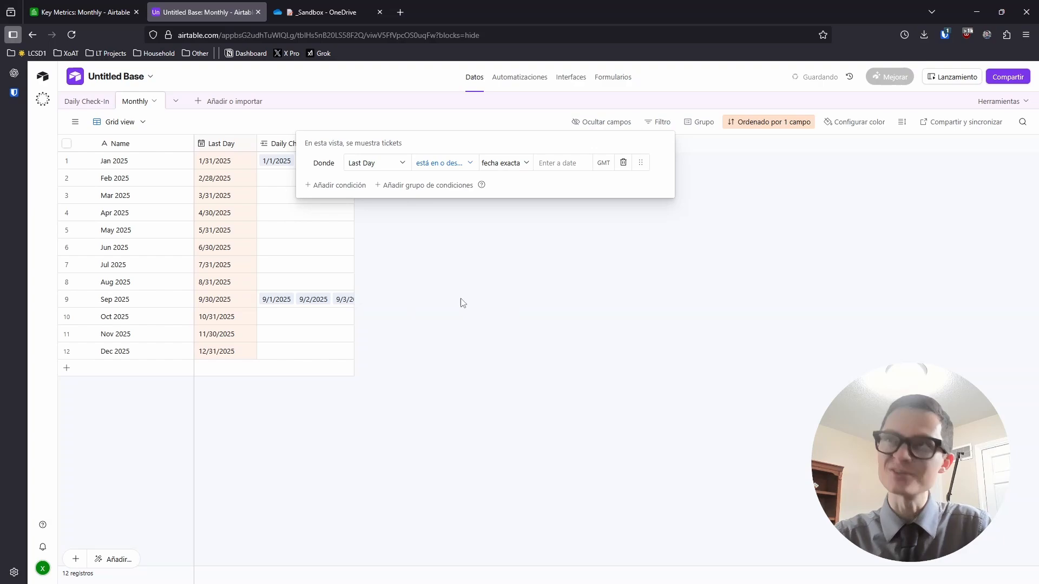
{"action": "left_click", "coordinate": [495, 166]}
{"action": "left_click", "coordinate": [489, 184]}
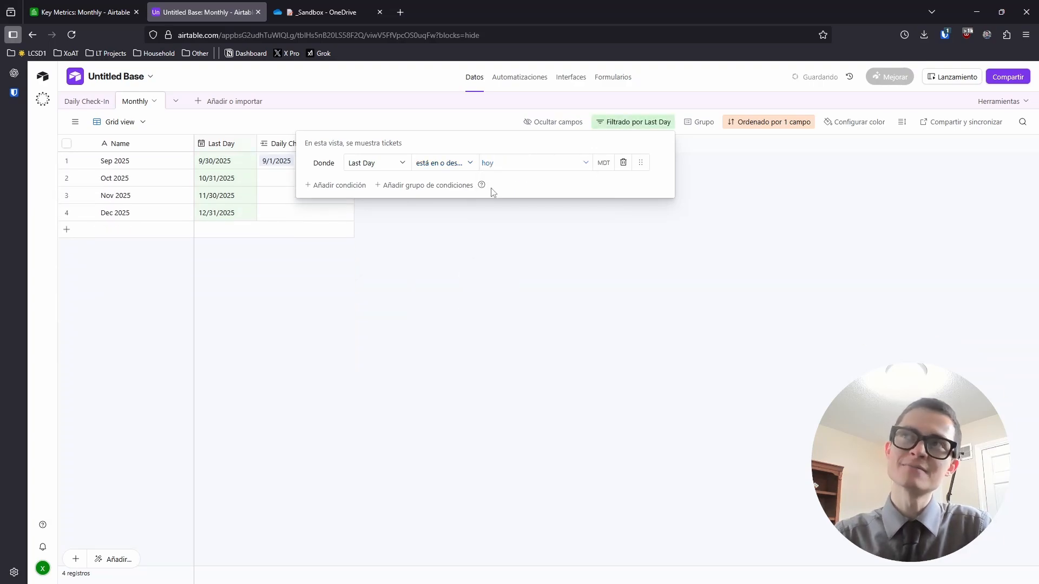
{"action": "left_click", "coordinate": [460, 330]}
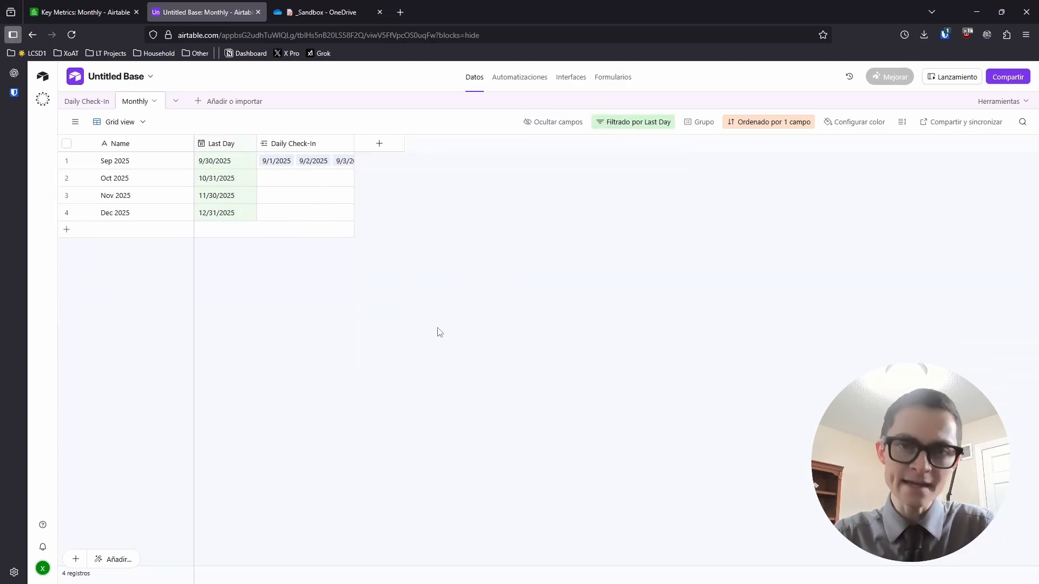
Create rollup field 'TR Hours' using SUM(values) of TR Hours from linked Daily Check-In records
{"action": "left_click", "coordinate": [371, 151]}
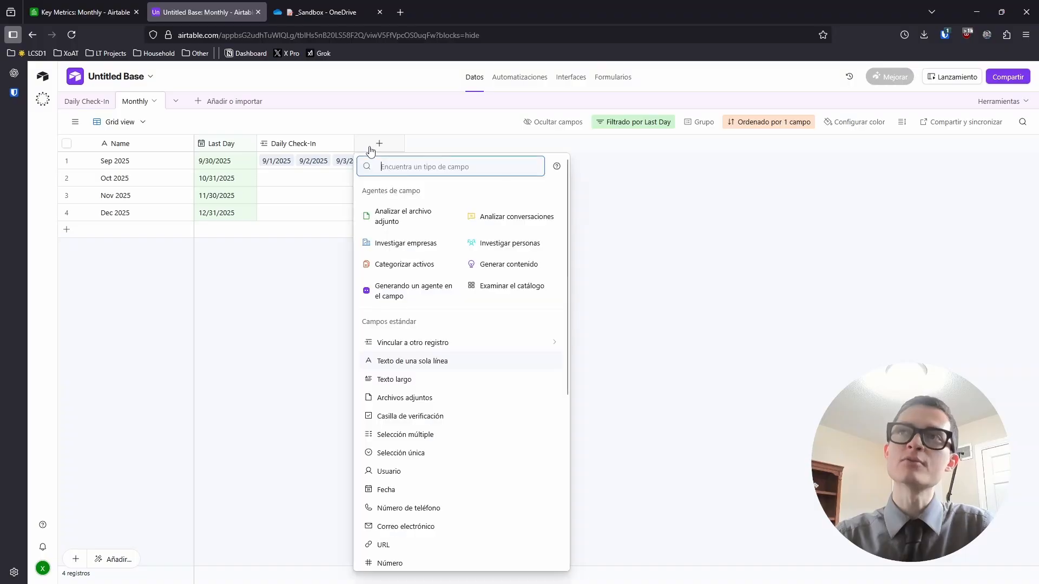
{"action": "scroll", "coordinate": [434, 429], "scroll_direction": "down", "scroll_amount": 5}
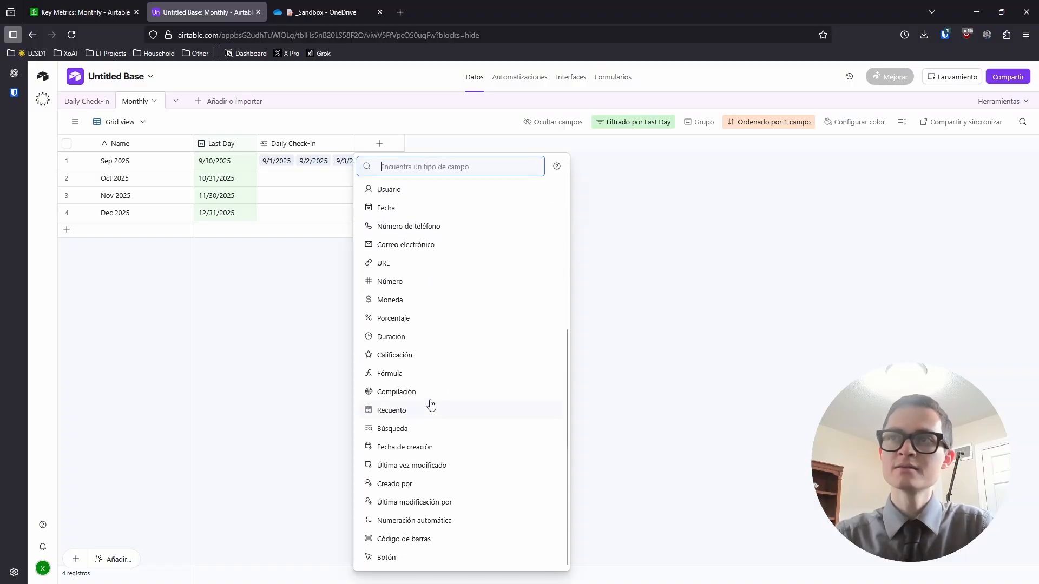
{"action": "left_click", "coordinate": [405, 393]}
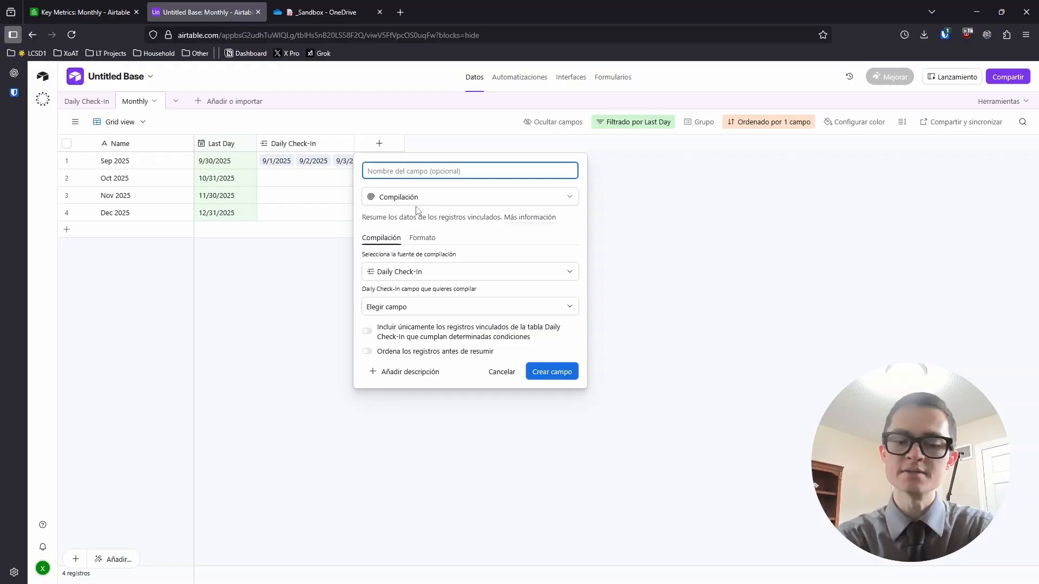
{"action": "type", "text": "TR Hours"}
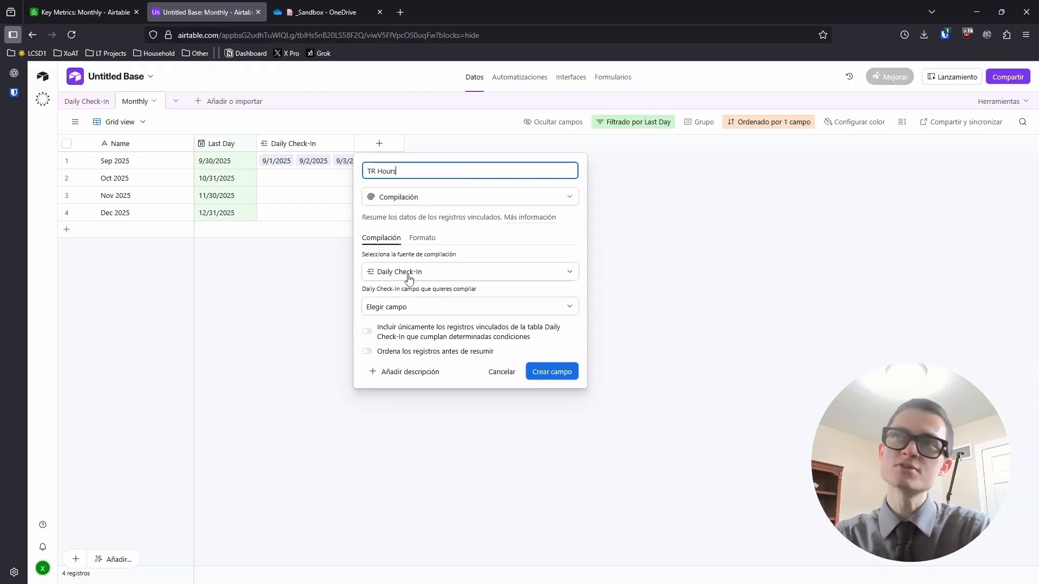
{"action": "left_click", "coordinate": [441, 277]}
{"action": "left_click", "coordinate": [400, 279]}
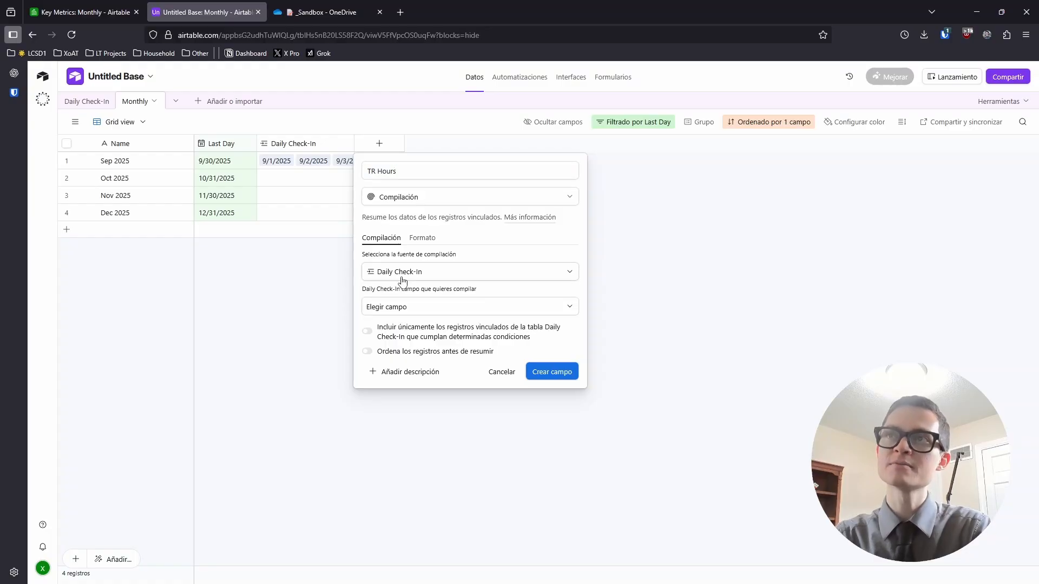
{"action": "left_click", "coordinate": [417, 310]}
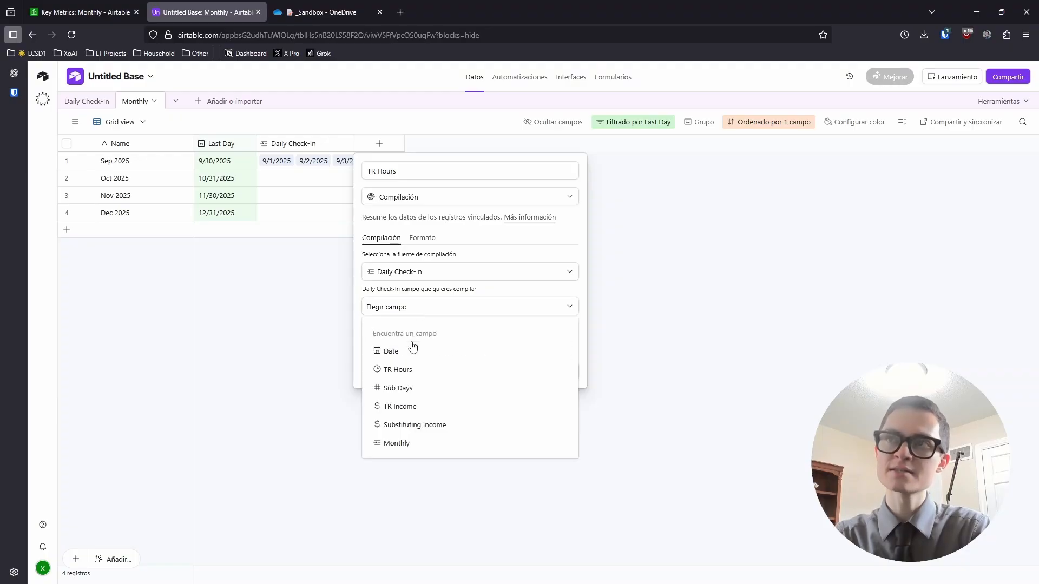
{"action": "left_click", "coordinate": [416, 371]}
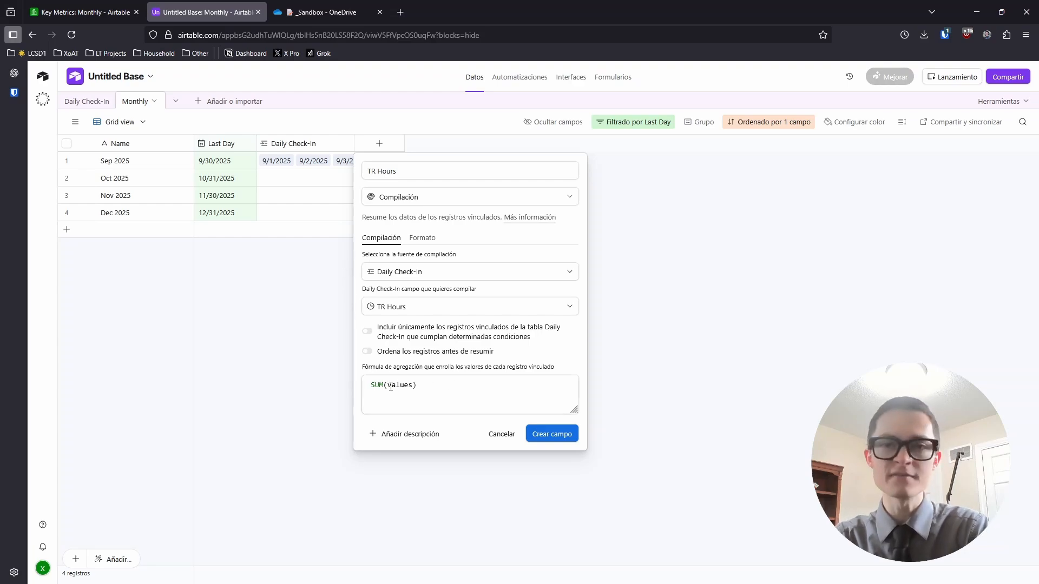
{"action": "key", "text": "Return"}
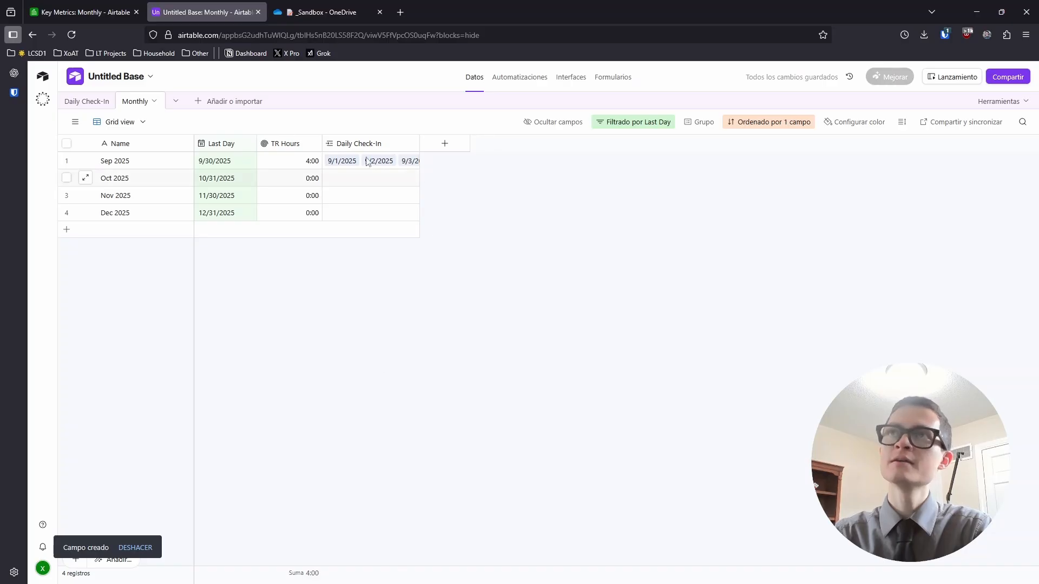
Duplicate the TR Hours rollup and turn the copy into 'Sub Days', rolling up Sub Days
{"action": "right_click", "coordinate": [293, 144]}
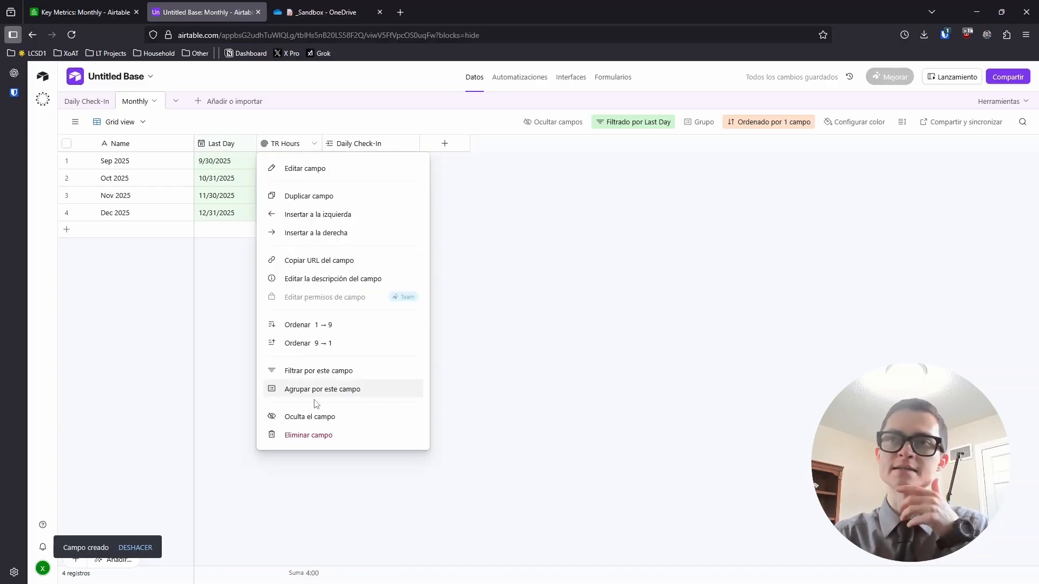
{"action": "left_click", "coordinate": [305, 196]}
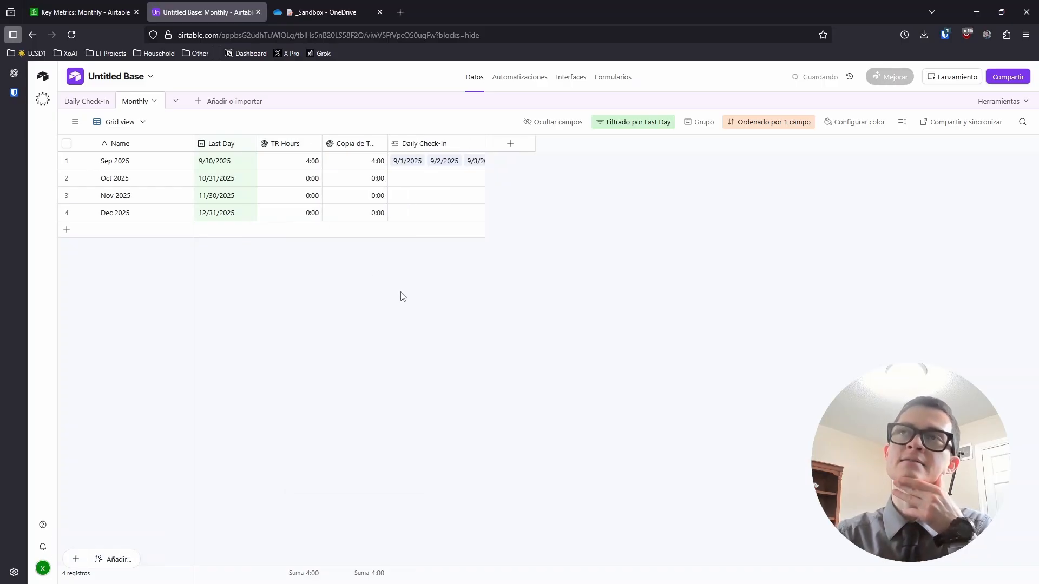
{"action": "double_click", "coordinate": [349, 144]}
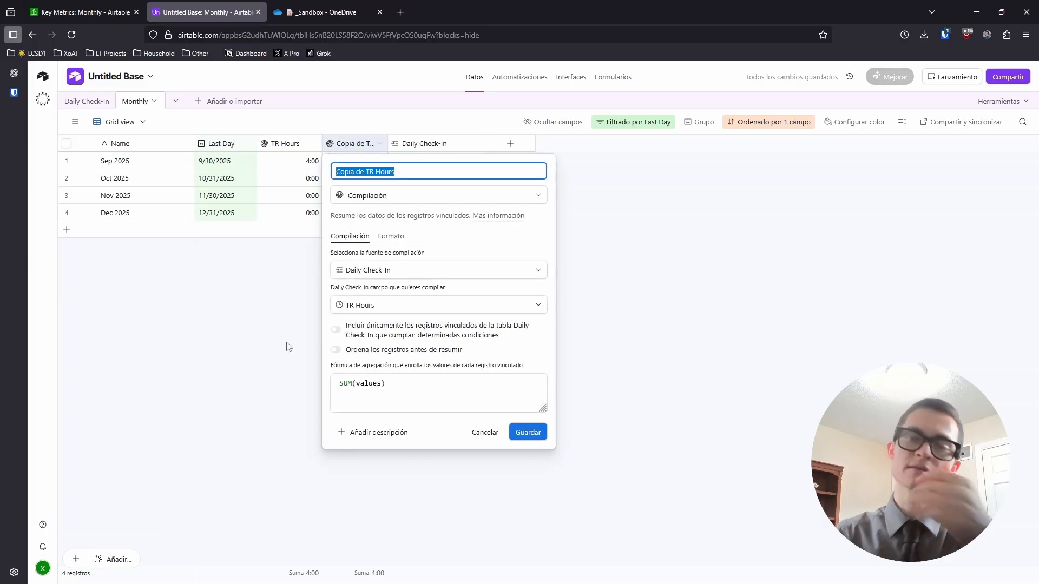
{"action": "type", "text": "Sub Days"}
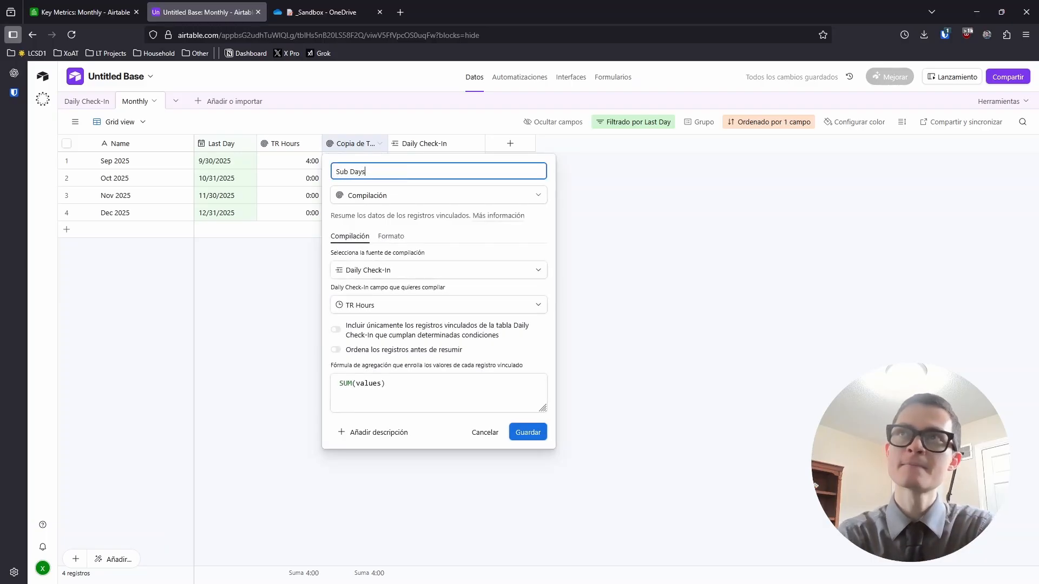
{"action": "left_click", "coordinate": [403, 311]}
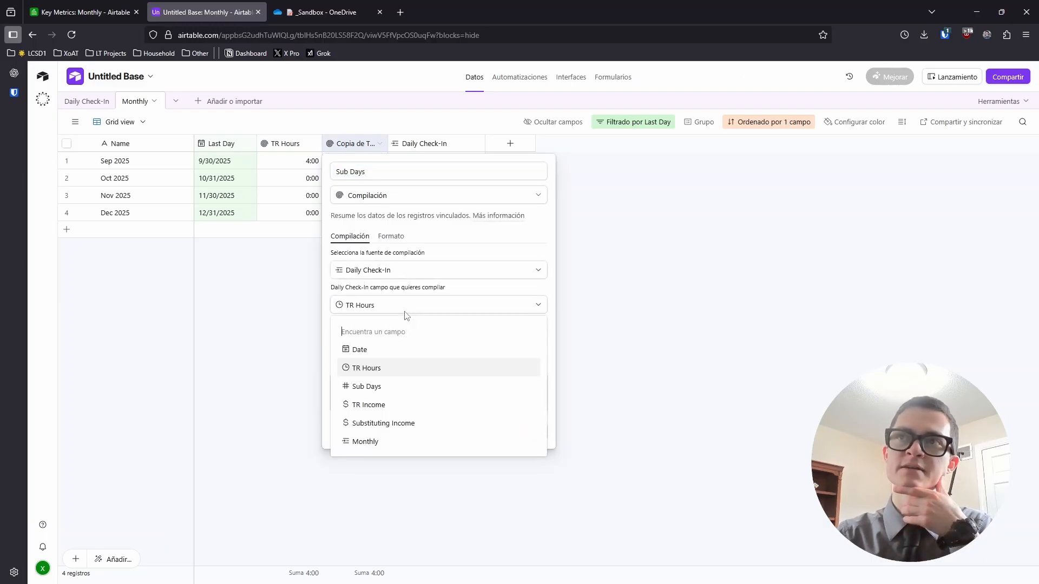
{"action": "left_click", "coordinate": [369, 388]}
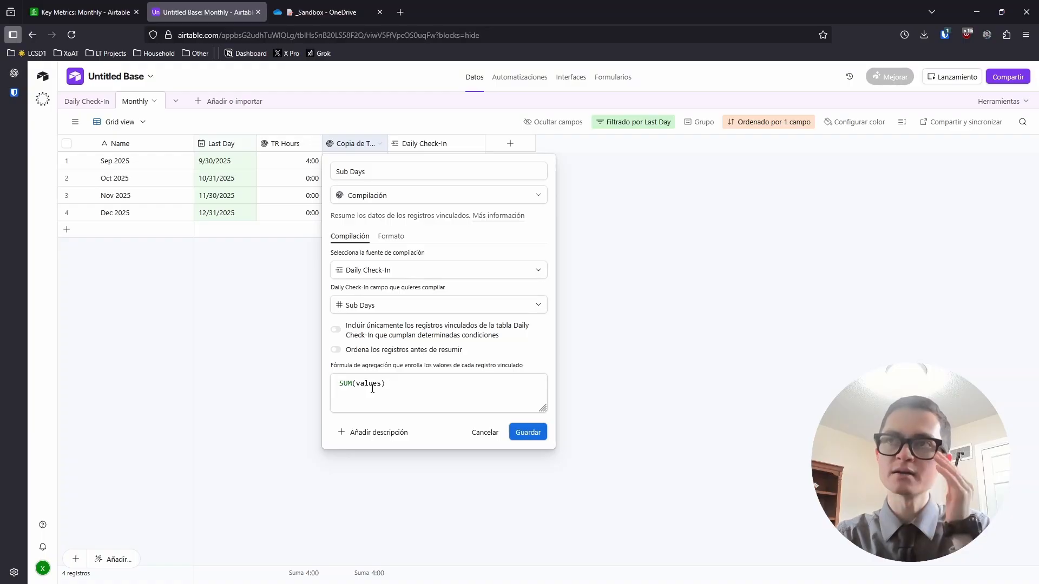
{"action": "left_click", "coordinate": [523, 432]}
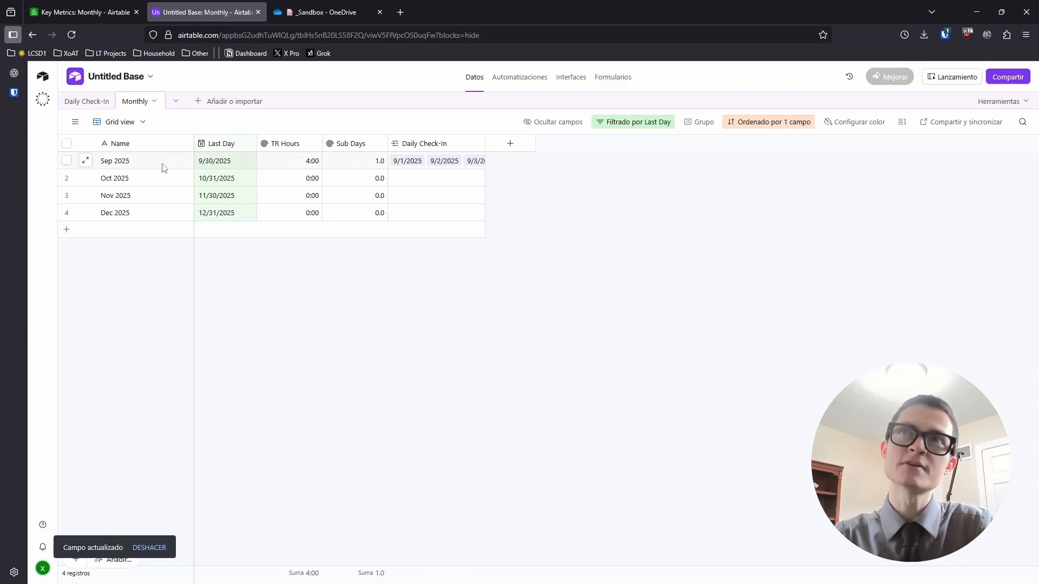
{"action": "left_click", "coordinate": [84, 102]}
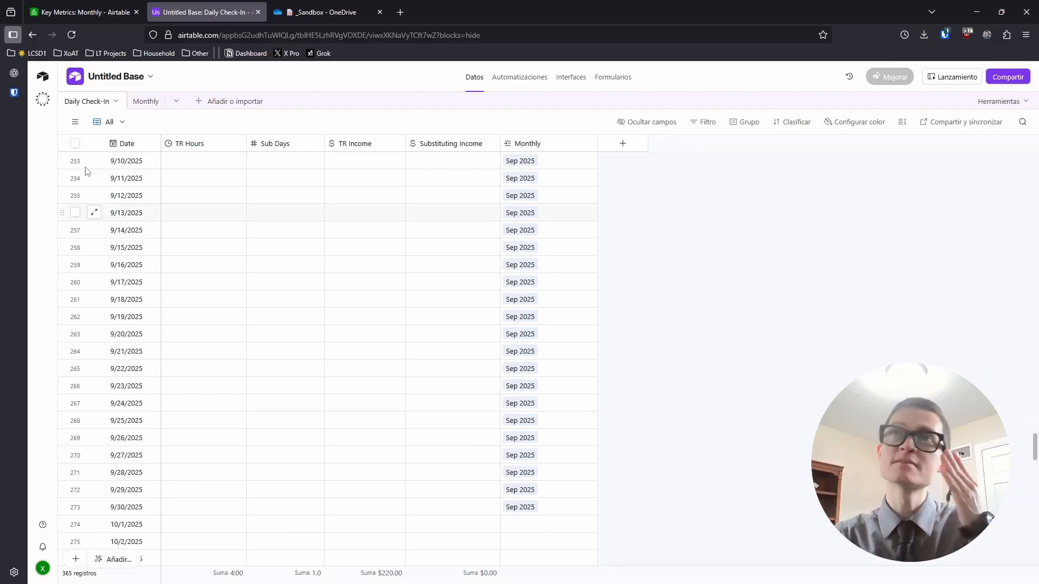
Rename the date-filtered Grid view of Daily Check-In to 'Today'
{"action": "left_click", "coordinate": [76, 122]}
{"action": "left_click", "coordinate": [100, 213]}
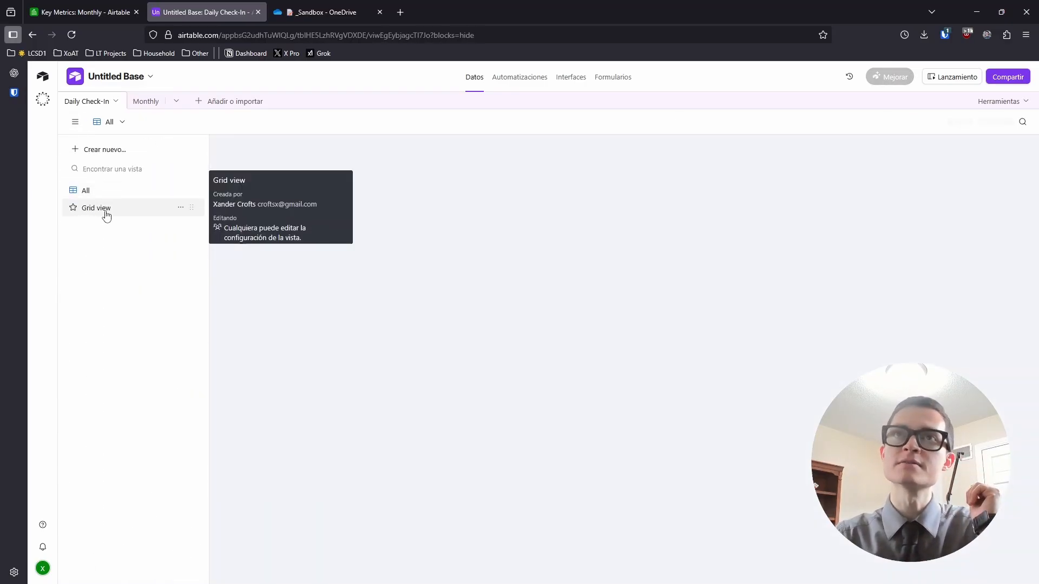
{"action": "double_click", "coordinate": [106, 212]}
{"action": "type", "text": "D"}
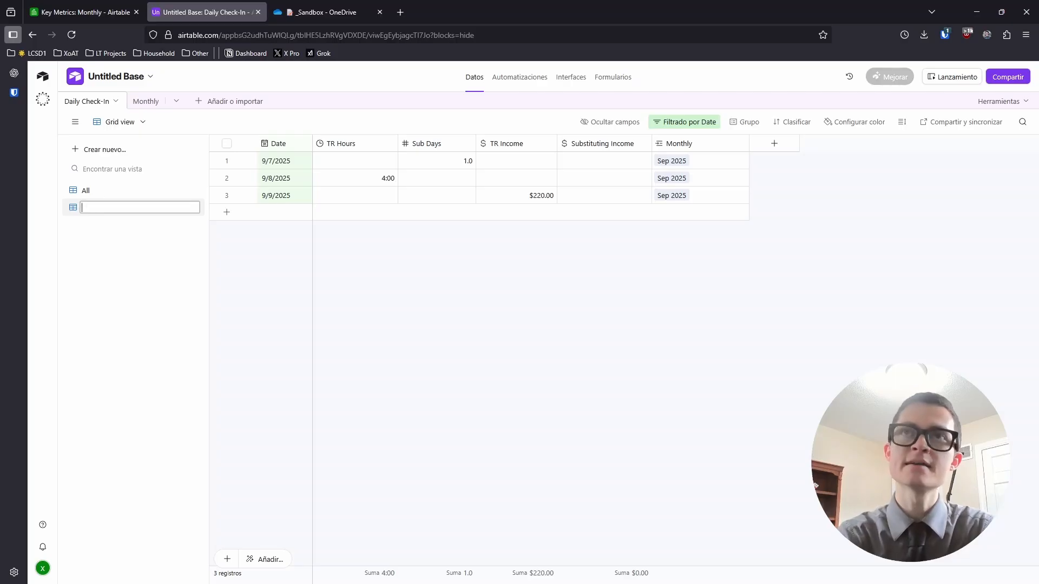
{"action": "type", "text": "Today"}
{"action": "key", "text": "Return"}
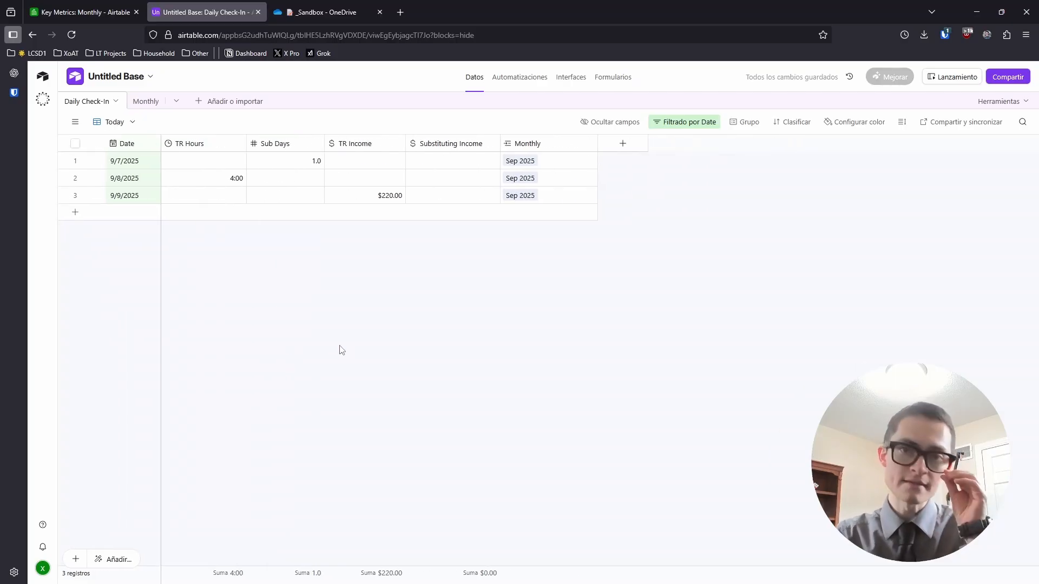
Enter 4:25 TR Hours for the 9/9/2025 record
{"action": "left_click", "coordinate": [227, 196]}
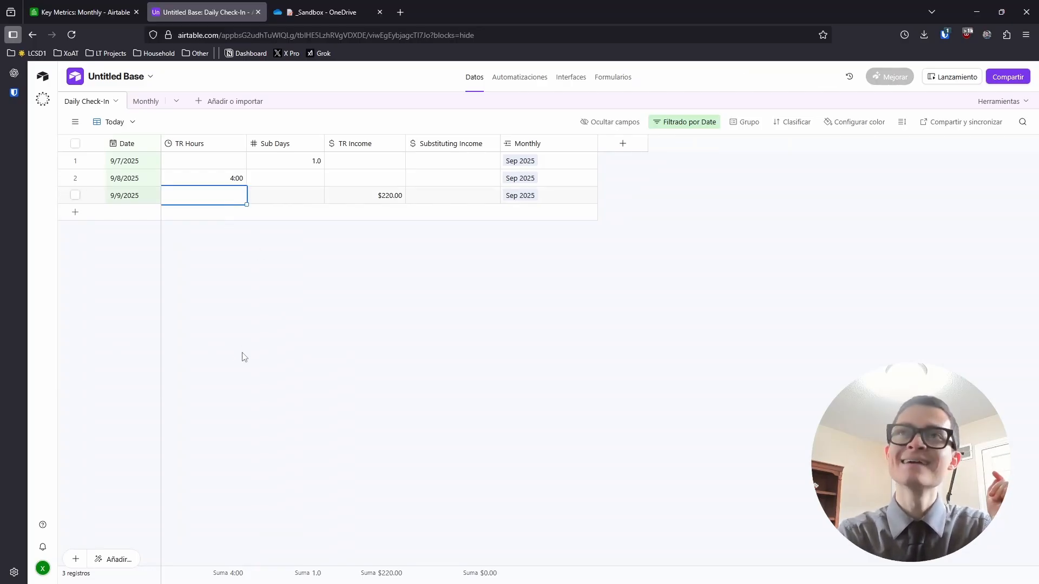
{"action": "type", "text": "4:20"}
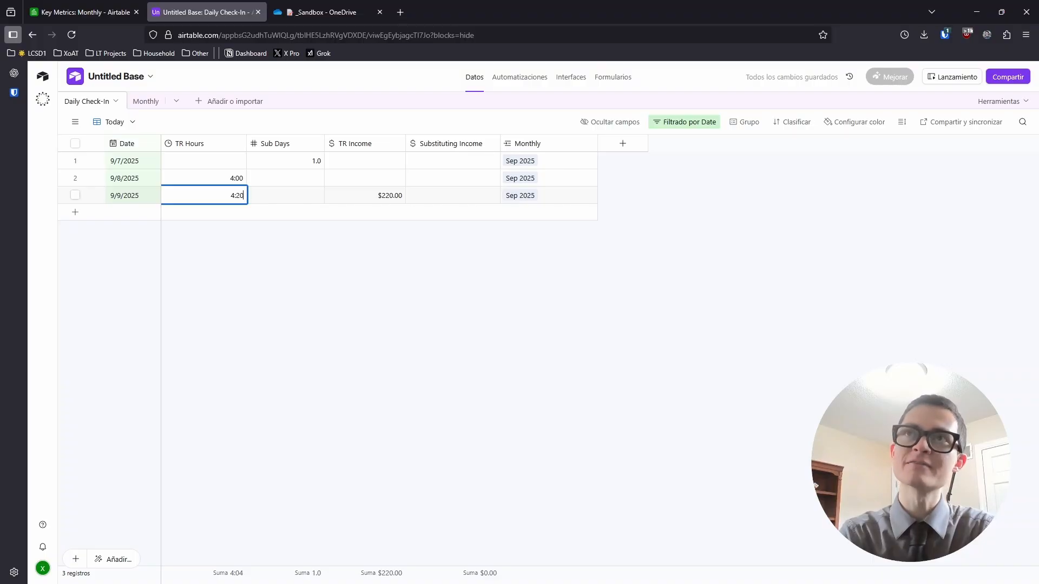
{"action": "key", "text": "BackSpace"}
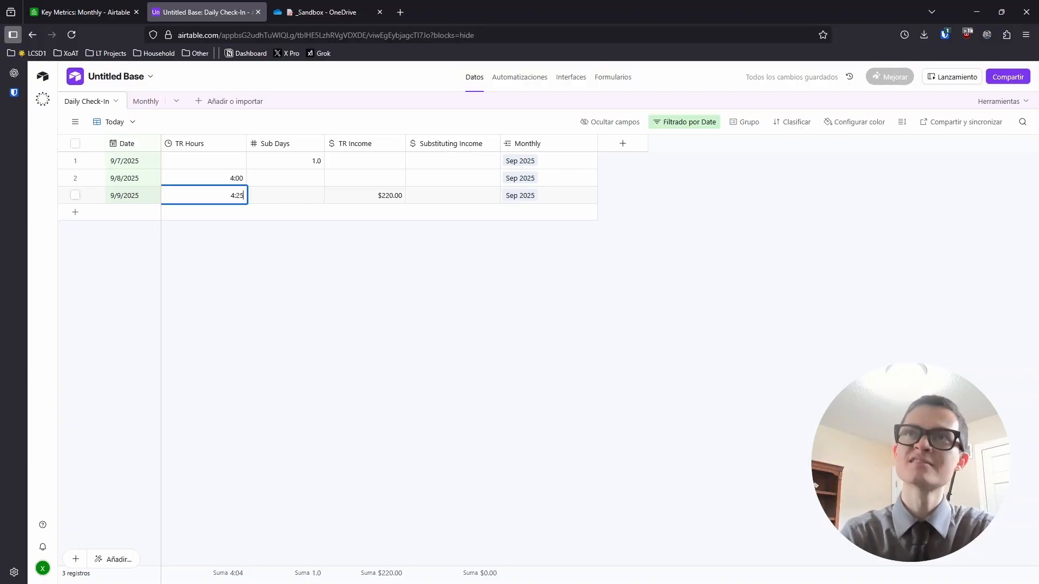
{"action": "left_click", "coordinate": [311, 379]}
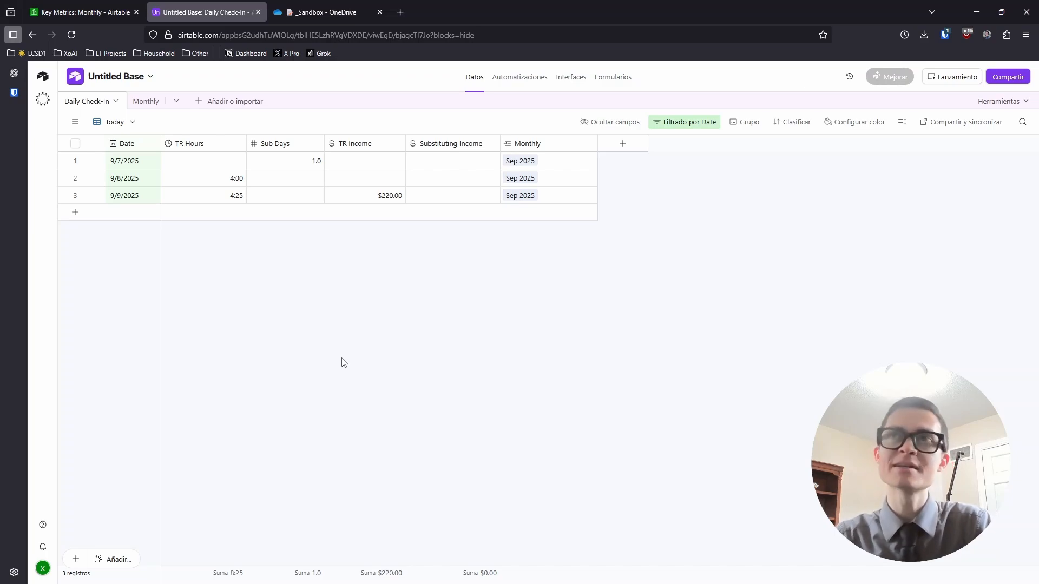
{"action": "left_click", "coordinate": [142, 101]}
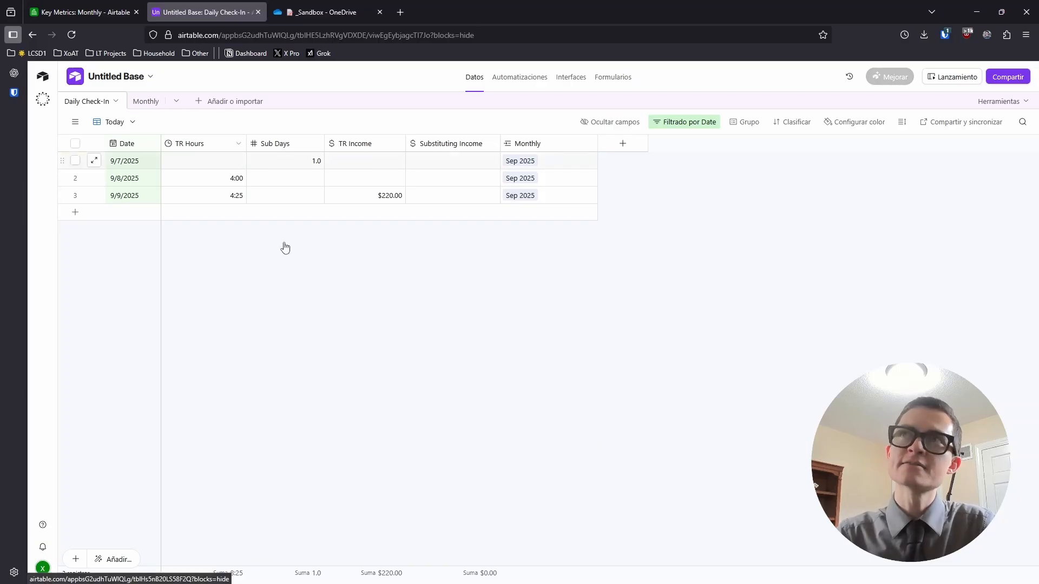
Check the Monthly table, where Sep 2025 now totals 8:25 TR Hours and 1.0 Sub Days
{"action": "left_click", "coordinate": [145, 102]}
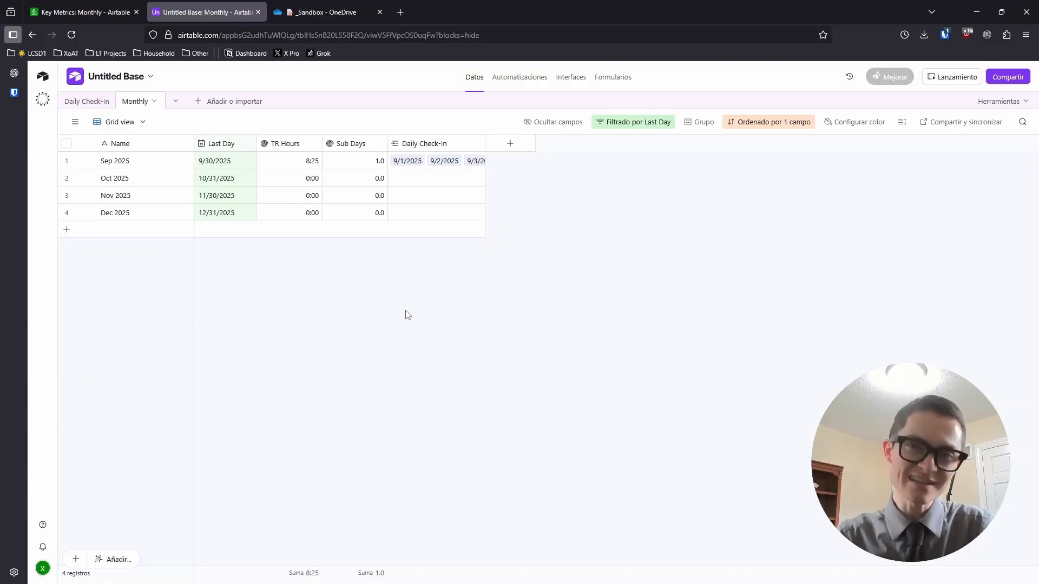
{"action": "left_click", "coordinate": [94, 102]}
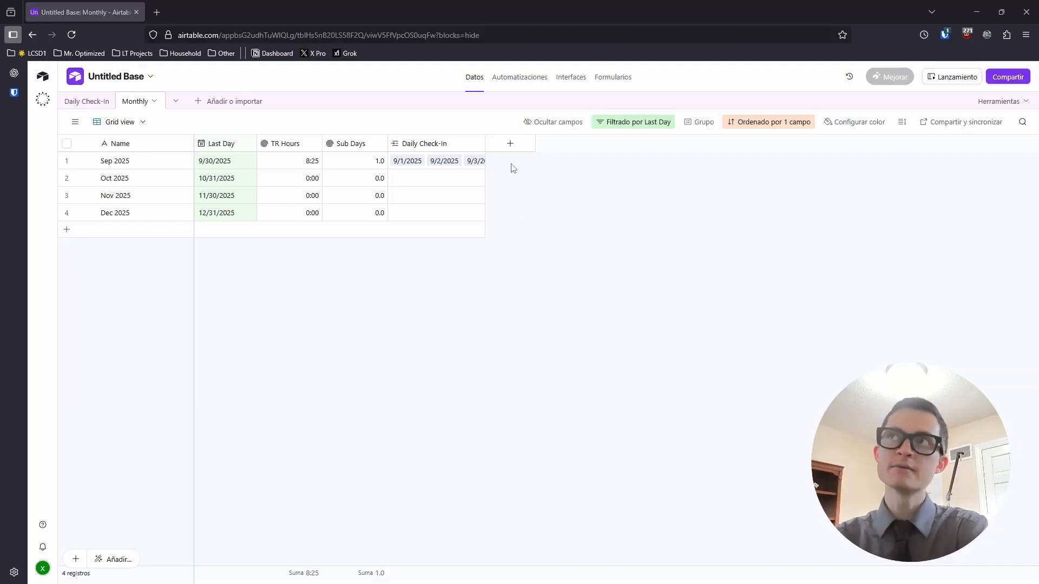
Create a formula field with 25*{TR Hours}+150*{Sub Days} in the Monthly table
{"action": "left_click", "coordinate": [510, 144]}
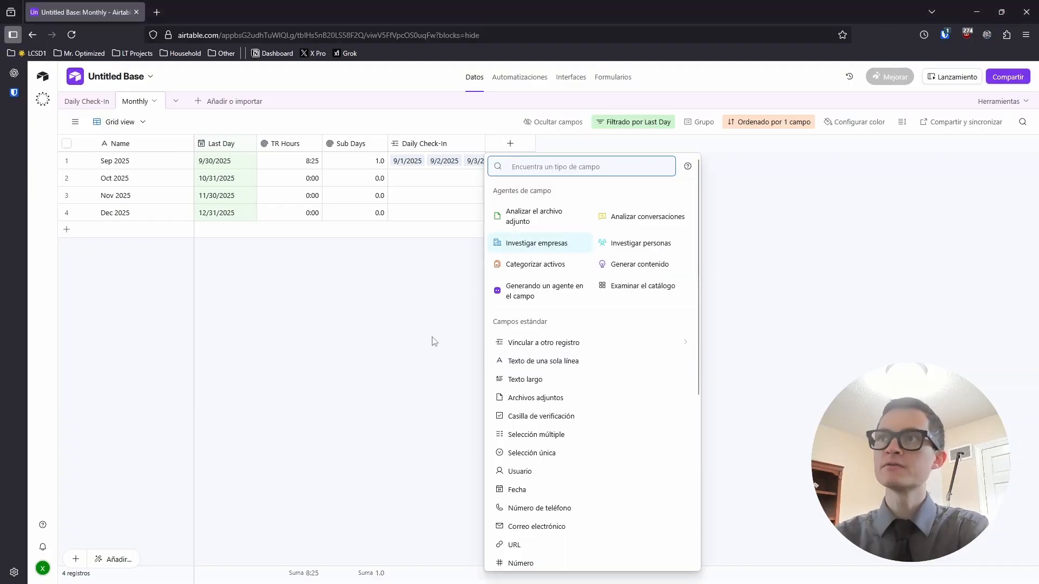
{"action": "scroll", "coordinate": [557, 450], "scroll_direction": "down", "scroll_amount": 5}
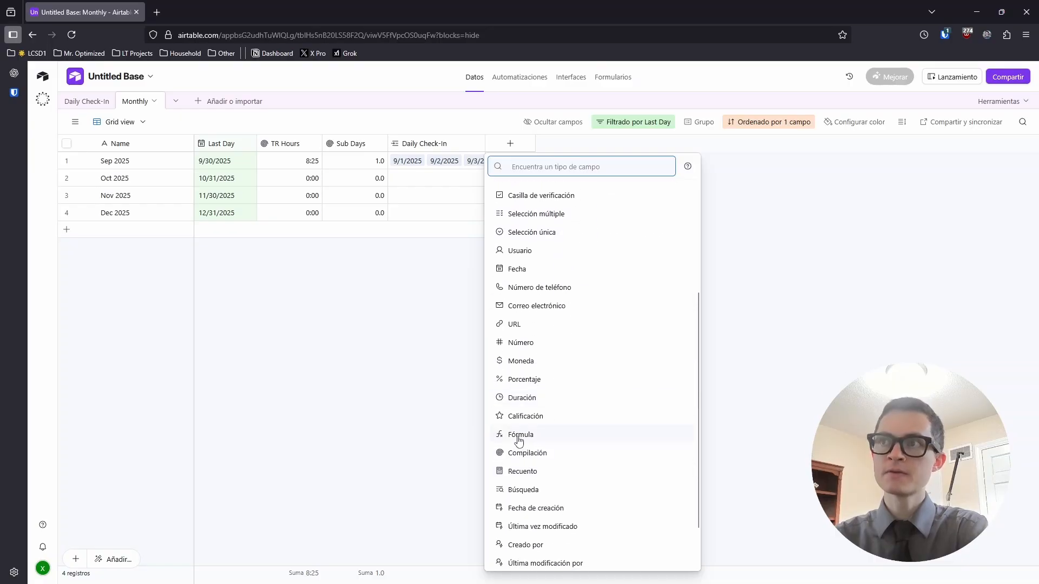
{"action": "left_click", "coordinate": [541, 435]}
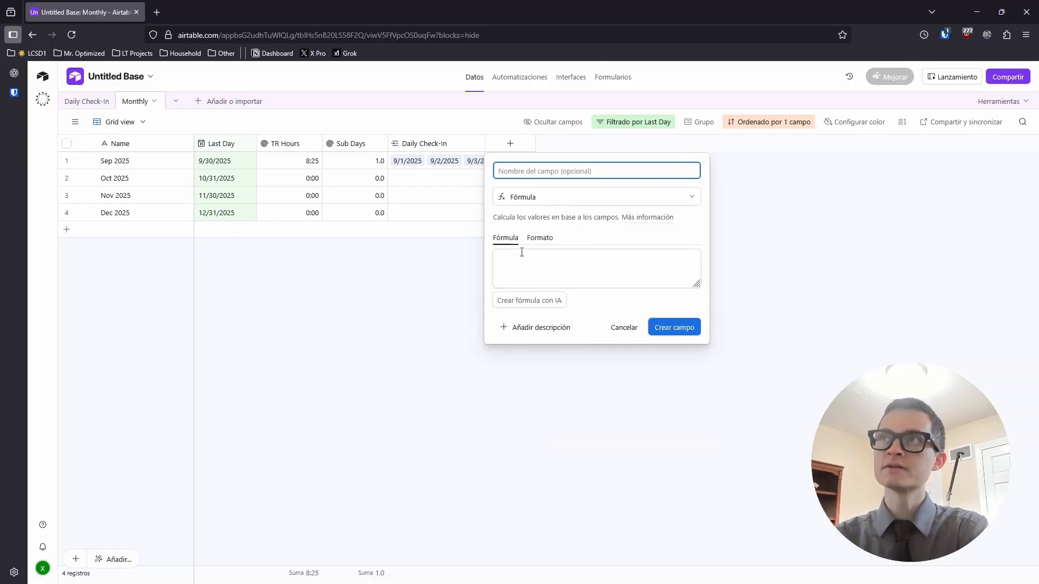
{"action": "left_click", "coordinate": [518, 262]}
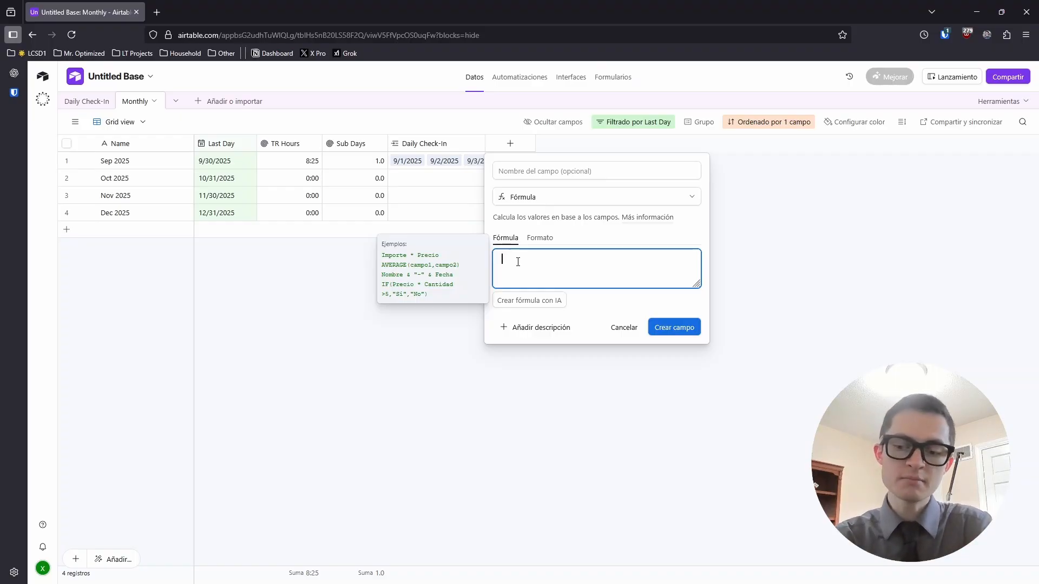
{"action": "type", "text": "25*tr"}
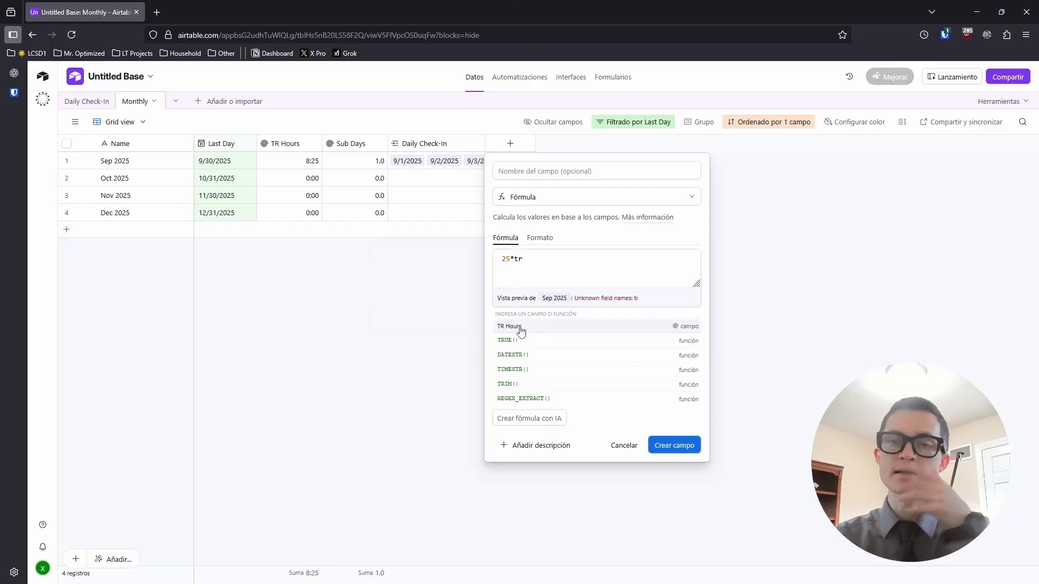
{"action": "left_click", "coordinate": [518, 327]}
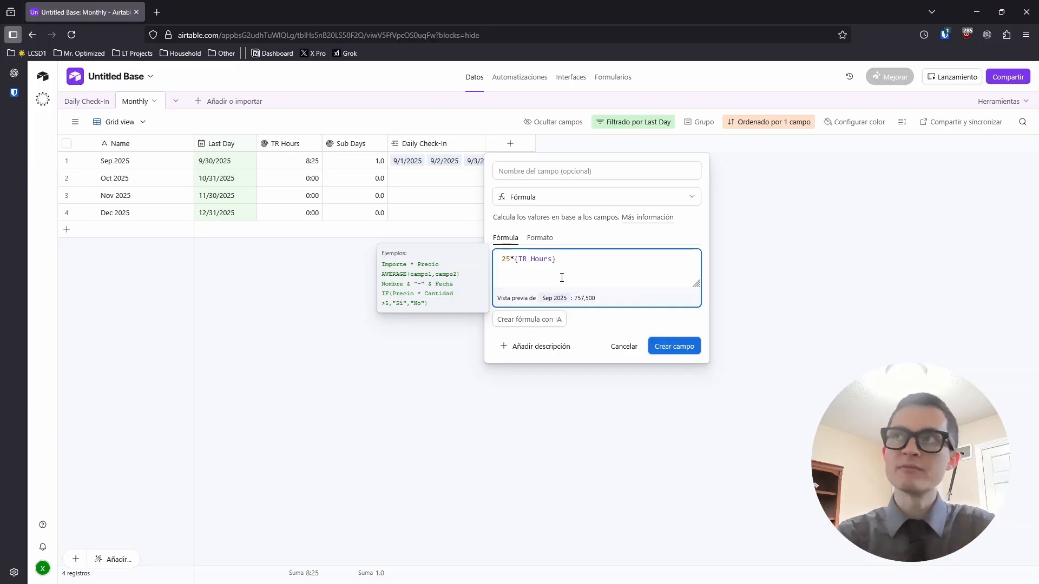
{"action": "type", "text": "+"}
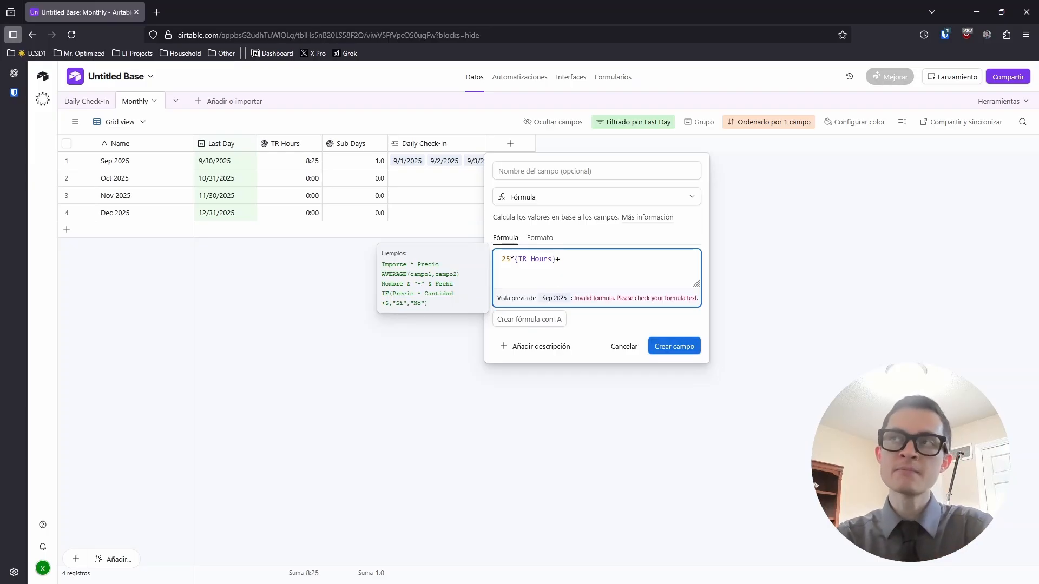
{"action": "type", "text": "150"}
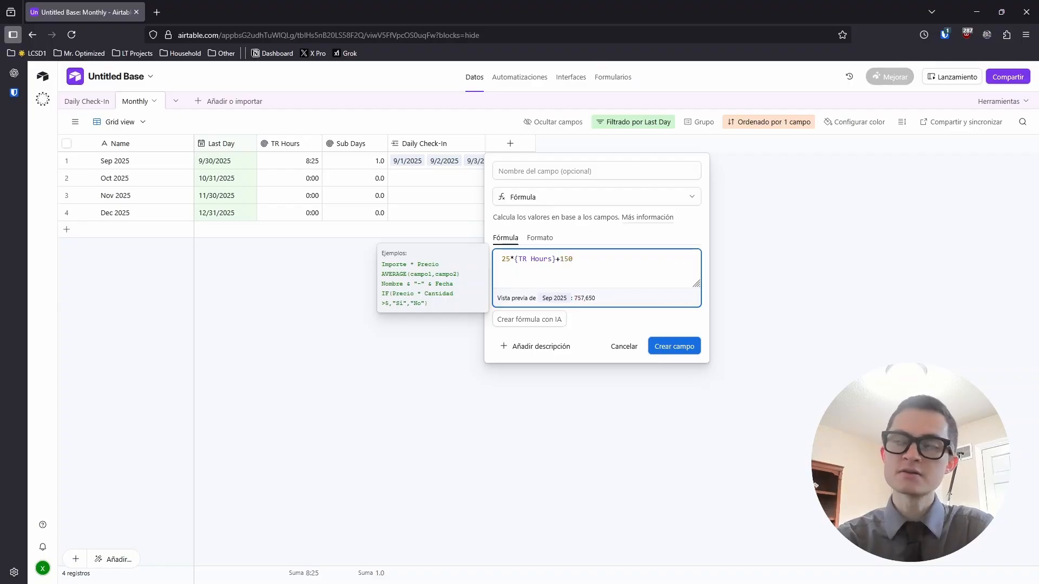
{"action": "type", "text": "*sub"}
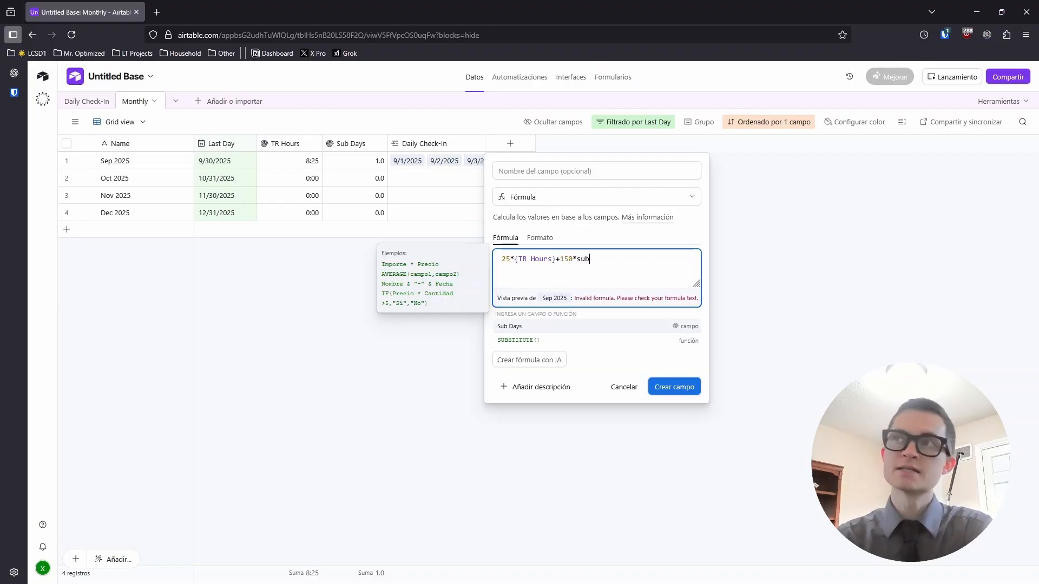
{"action": "left_click", "coordinate": [531, 327]}
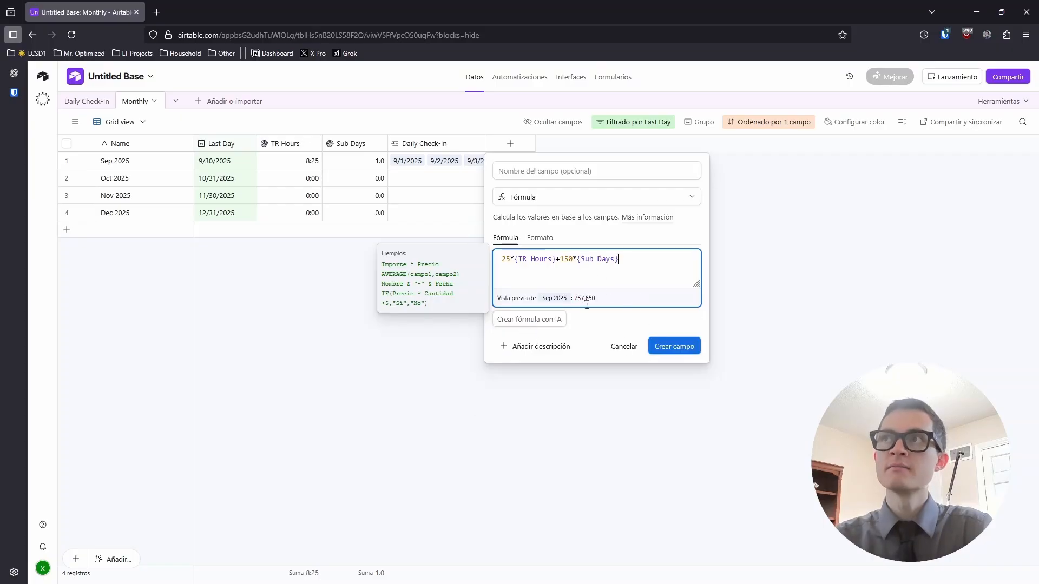
{"action": "left_click", "coordinate": [675, 350]}
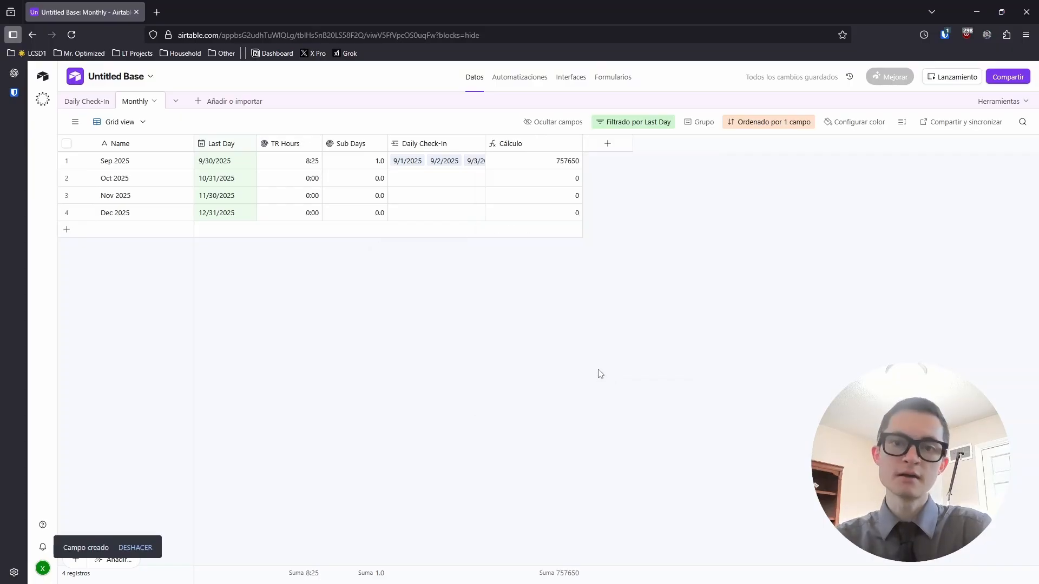
Format the Cálculo field as Moneda ($5.00) currency, so Sep 2025 shows $757,650.00
{"action": "double_click", "coordinate": [516, 149]}
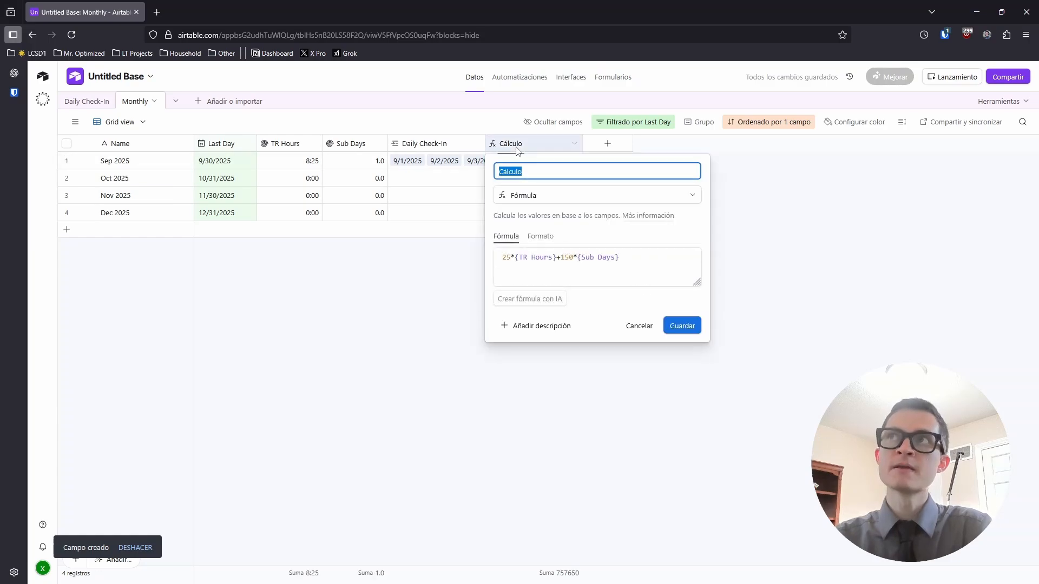
{"action": "left_click", "coordinate": [537, 238]}
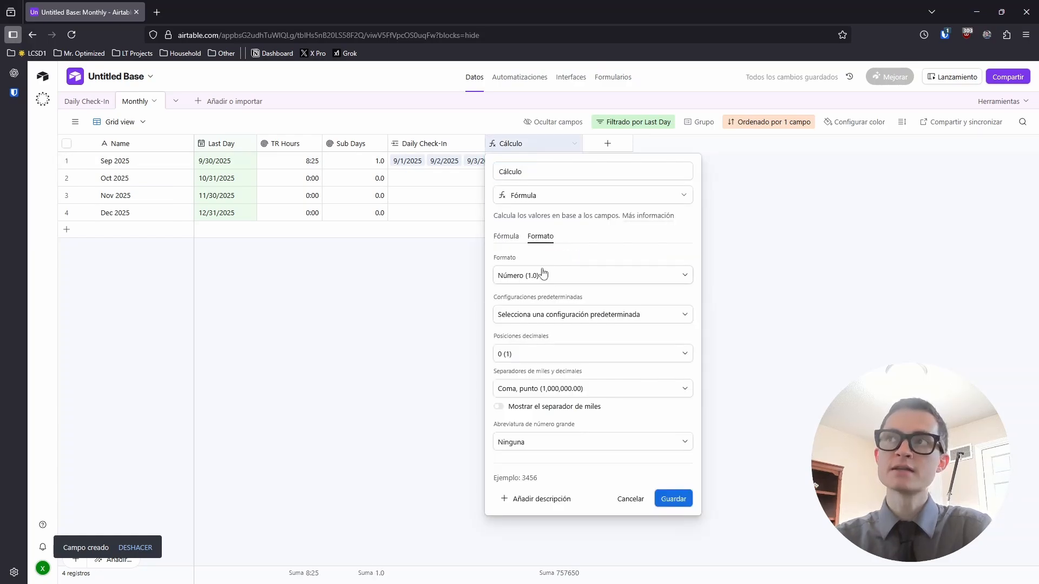
{"action": "left_click", "coordinate": [543, 277]}
{"action": "left_click", "coordinate": [530, 336]}
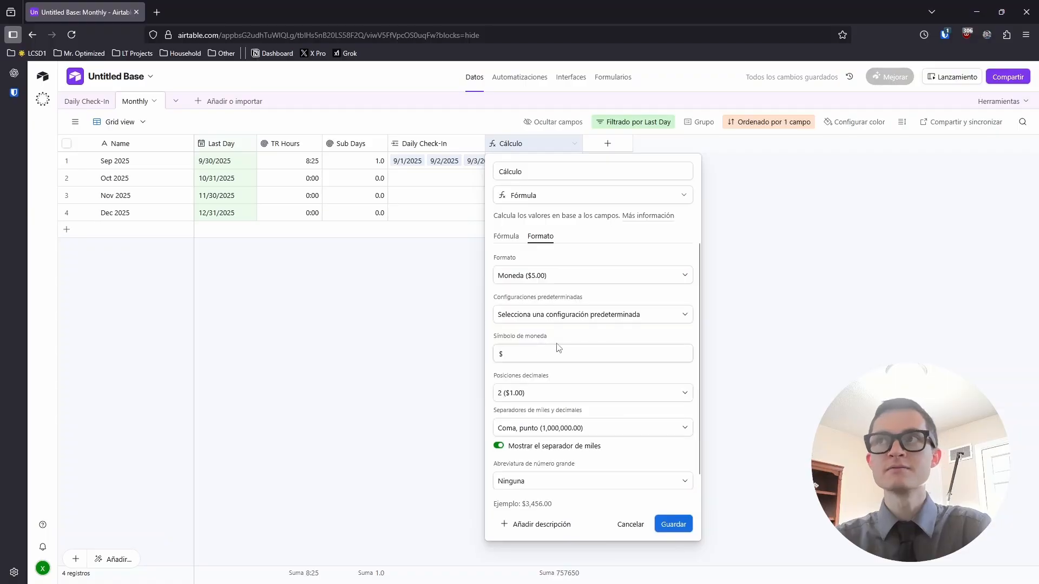
{"action": "left_click", "coordinate": [672, 524]}
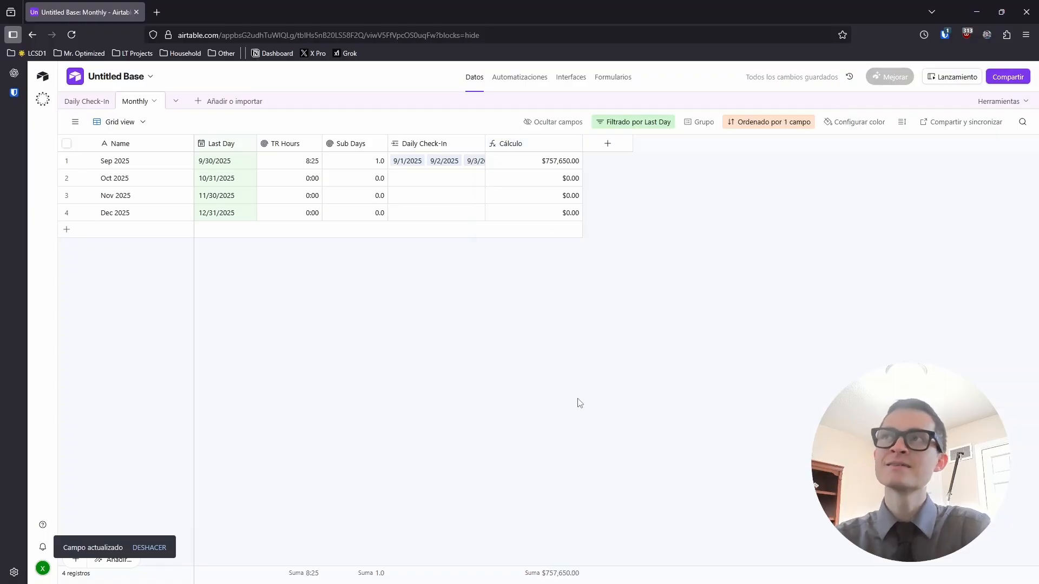
Move the Cálculo column to sit just left of Daily Check-In
{"action": "left_click_drag", "start_coordinate": [515, 144], "coordinate": [422, 152]}
{"action": "double_click", "coordinate": [474, 150]}
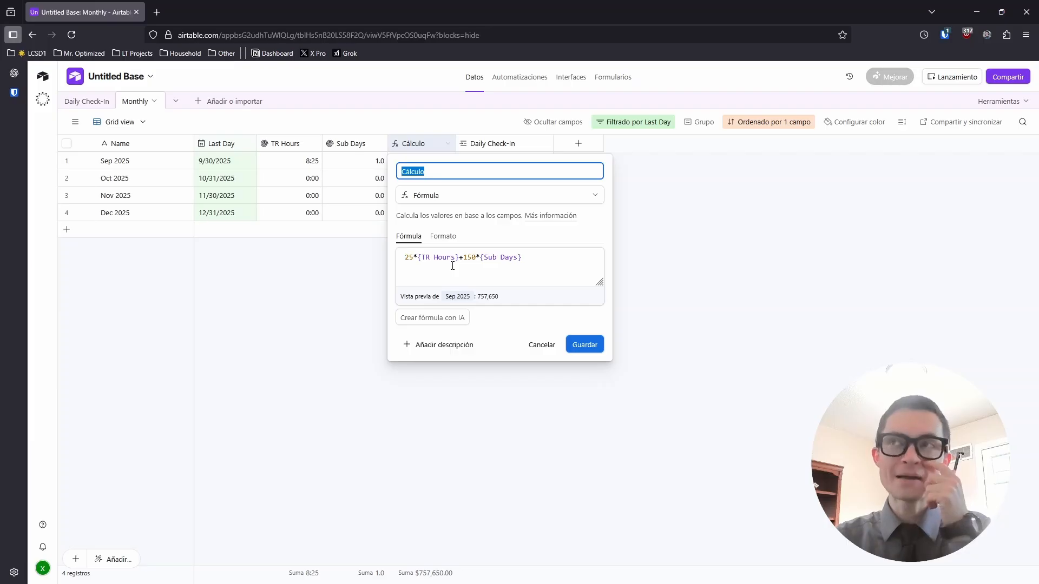
{"action": "left_click", "coordinate": [365, 323]}
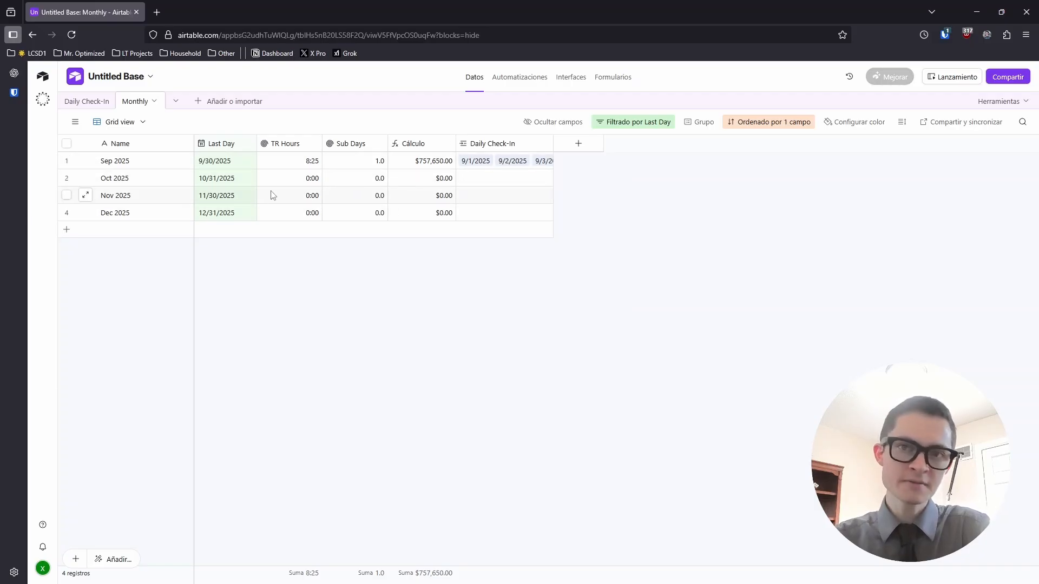
Review the TR Hours rollup and Cálculo formula settings unchanged, then select the 8:25 TR Hours value
{"action": "double_click", "coordinate": [281, 147]}
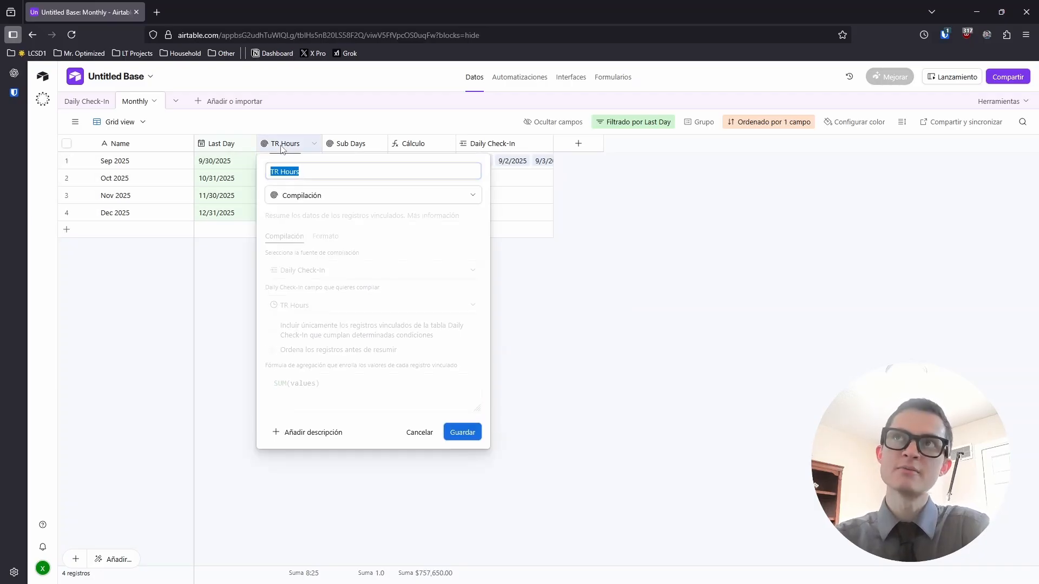
{"action": "left_click", "coordinate": [250, 313]}
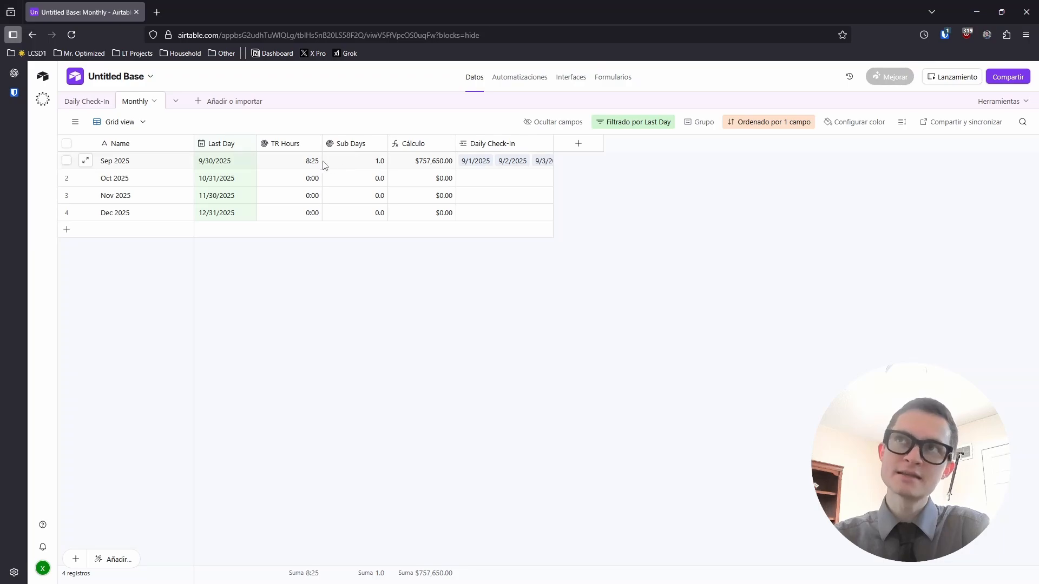
{"action": "double_click", "coordinate": [422, 144]}
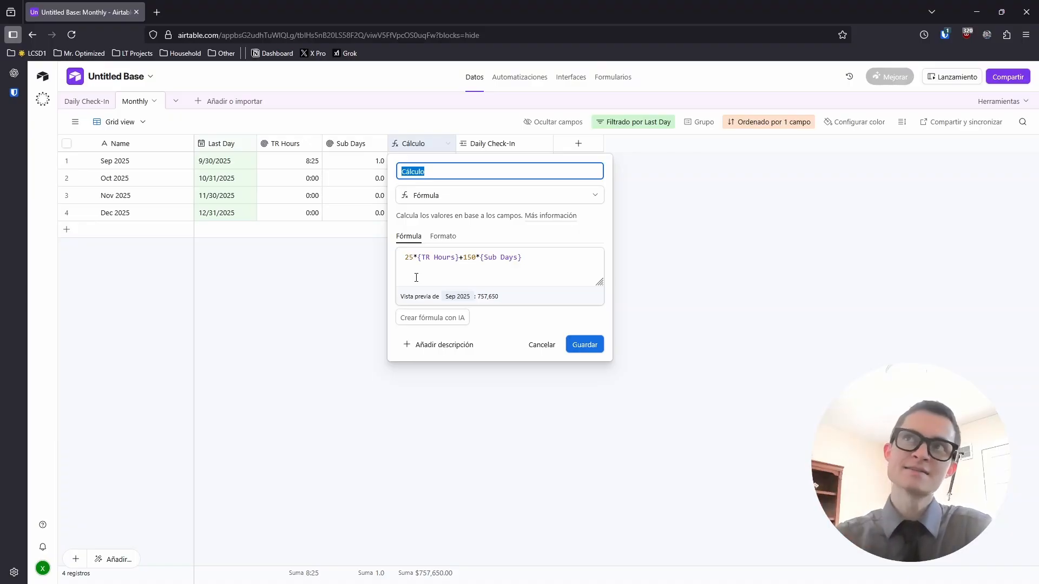
{"action": "left_click", "coordinate": [271, 342]}
{"action": "left_click", "coordinate": [295, 162]}
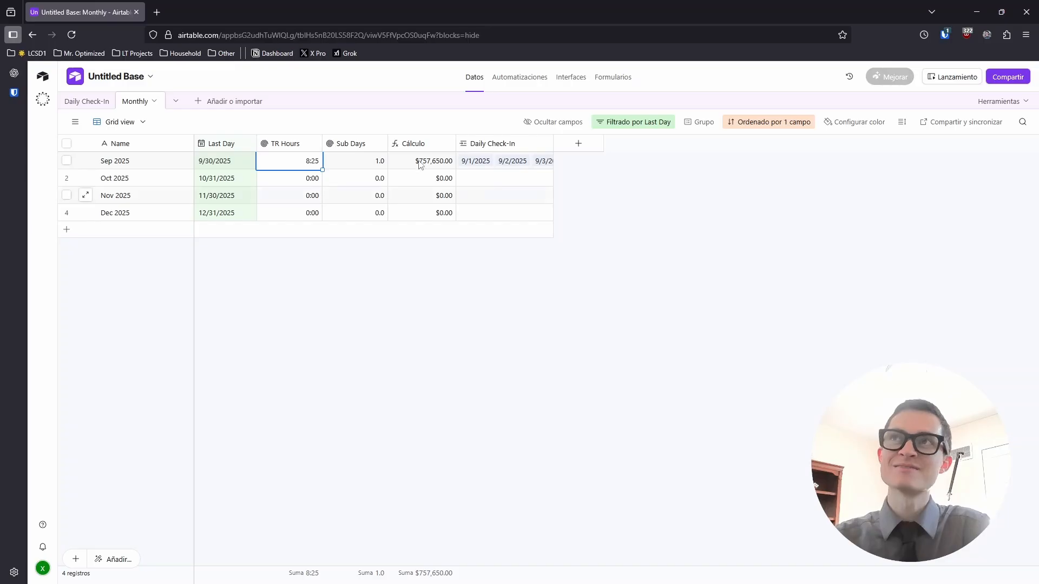
Change the formula to 25*({TR Hours}/3600)+150*{Sub Days} and name the field Est Earnings
{"action": "double_click", "coordinate": [413, 144]}
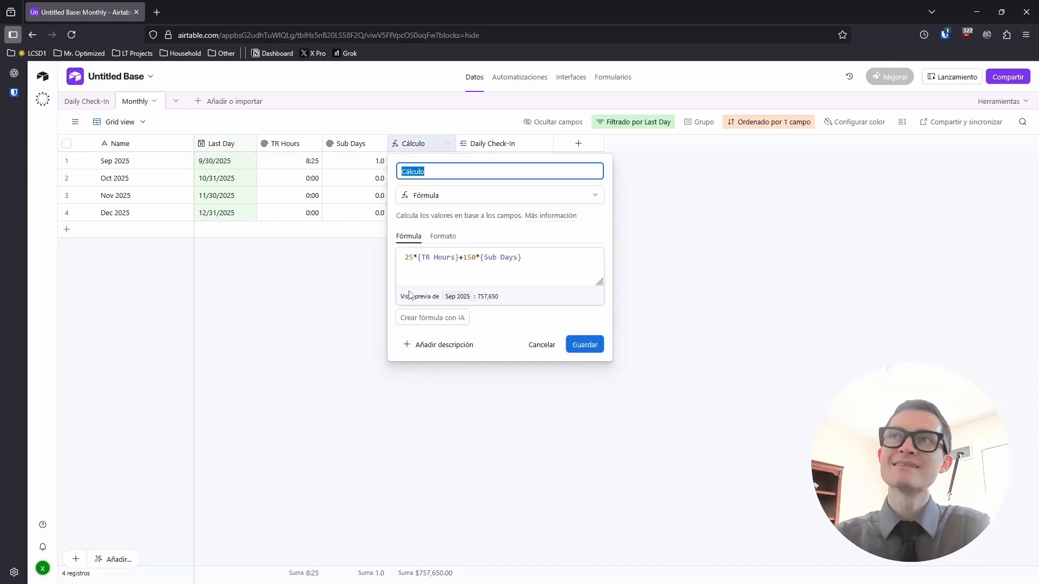
{"action": "left_click", "coordinate": [459, 257]}
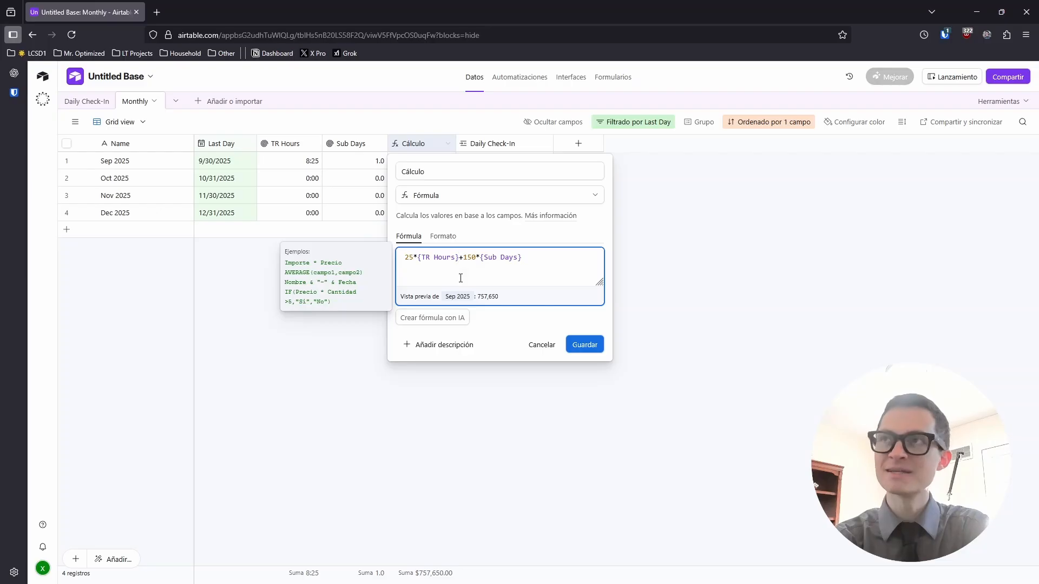
{"action": "key", "text": "BackSpace"}
{"action": "key", "text": "Left"}
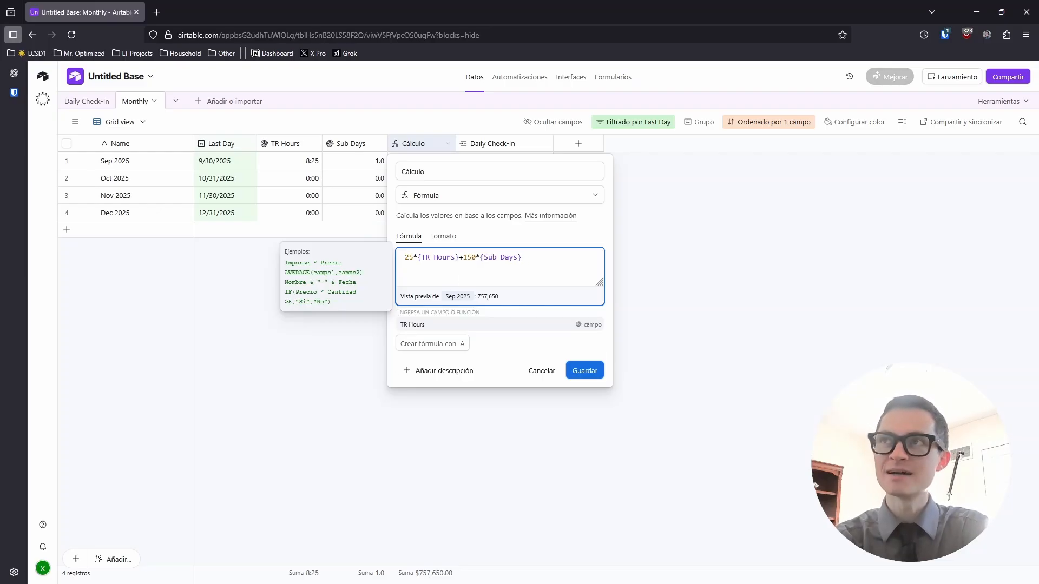
{"action": "type", "text": "/3600"}
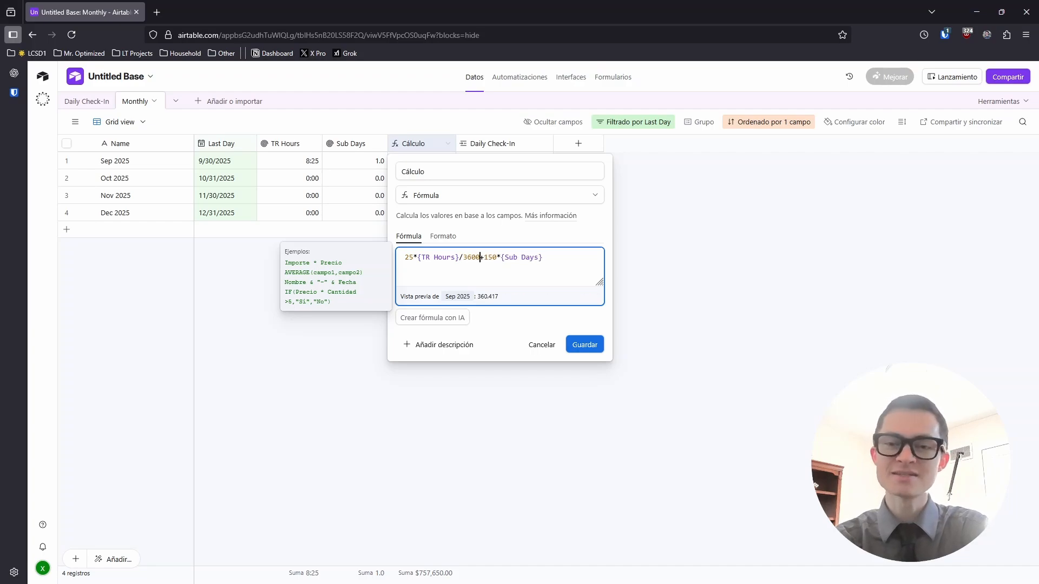
{"action": "type", "text": ")"}
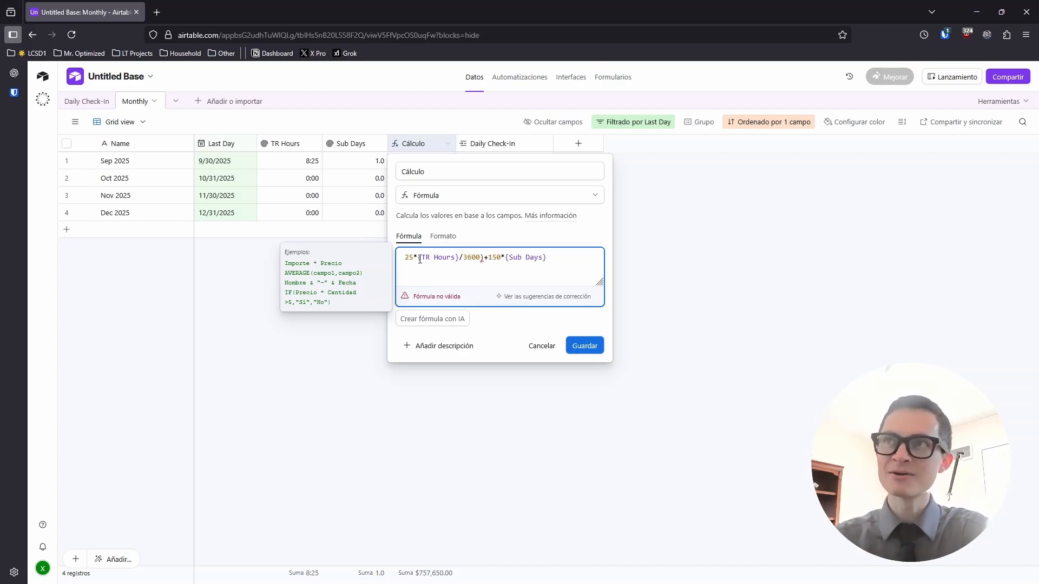
{"action": "left_click", "coordinate": [418, 257]}
{"action": "type", "text": "("}
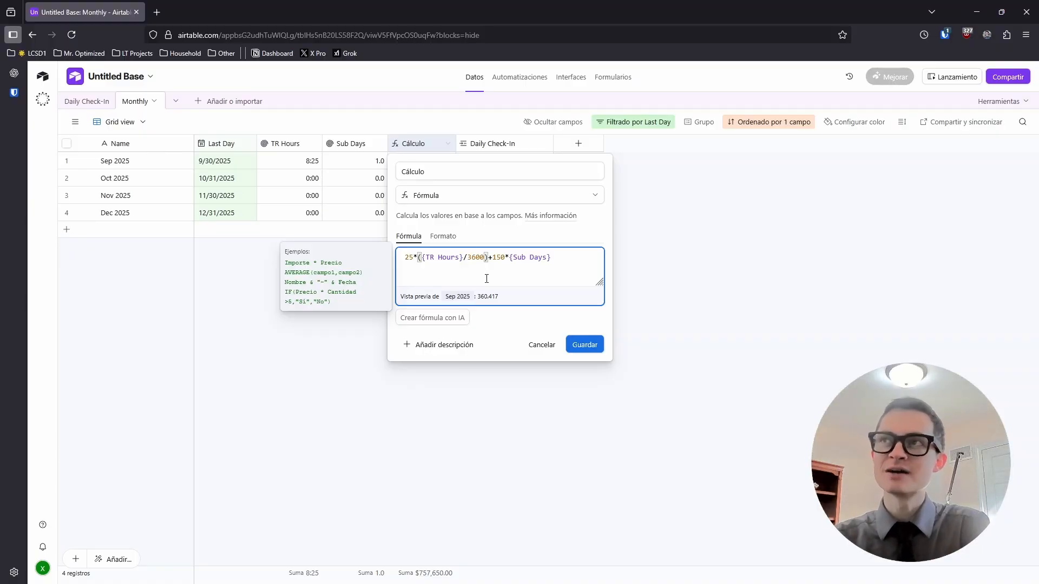
{"action": "left_click", "coordinate": [582, 345]}
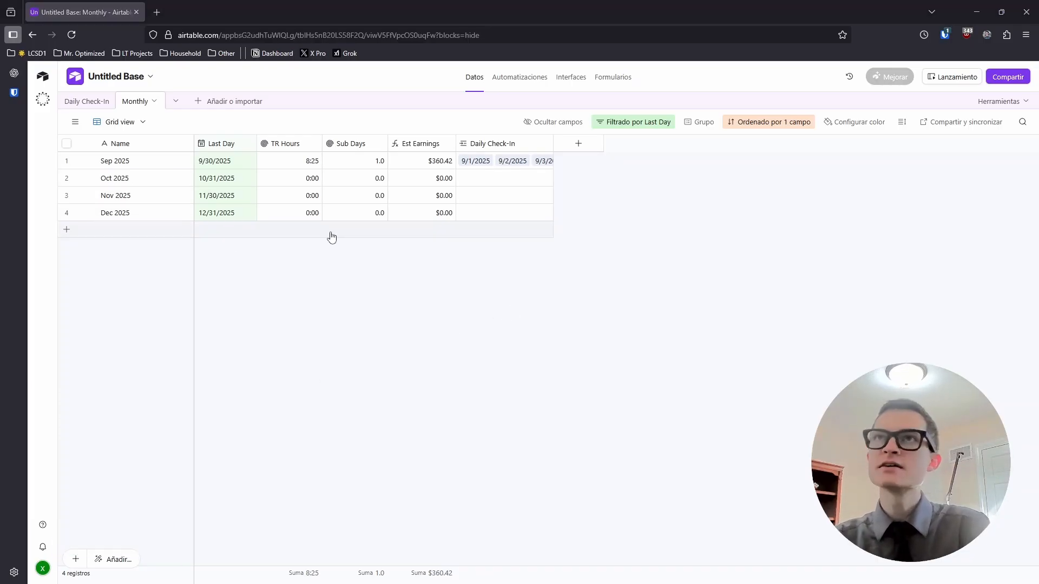
{"action": "left_click", "coordinate": [75, 121]}
Rename 'Grid view' to 'Work Metrics' in the views sidebar
{"action": "double_click", "coordinate": [97, 191]}
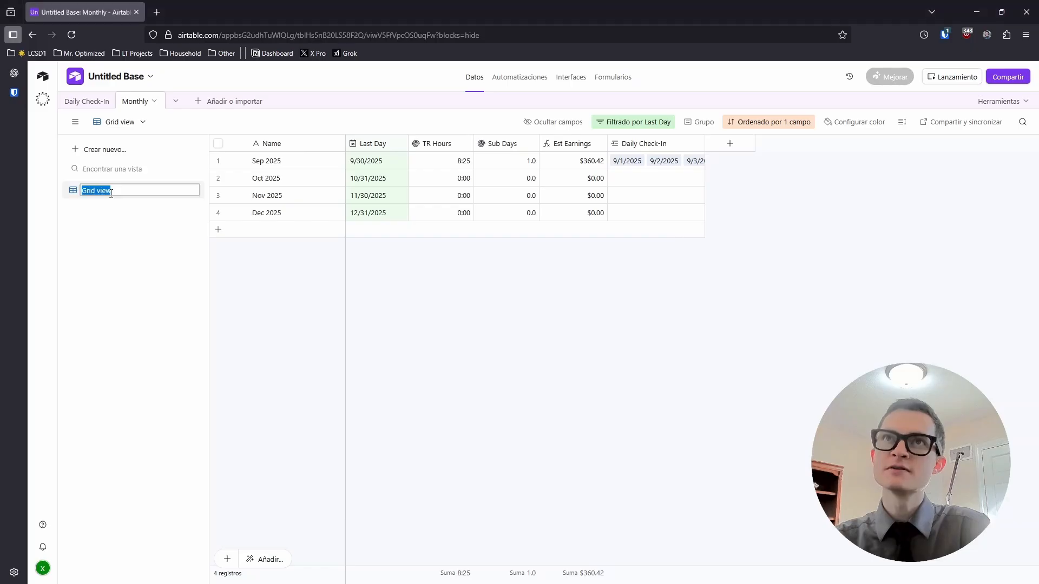
{"action": "type", "text": "Work Metrics"}
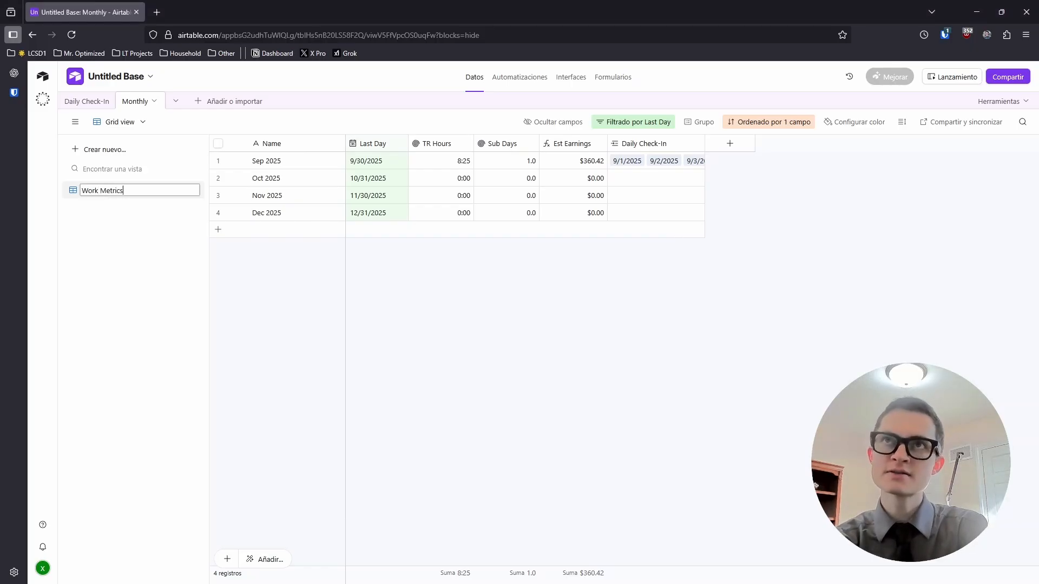
{"action": "key", "text": "Return"}
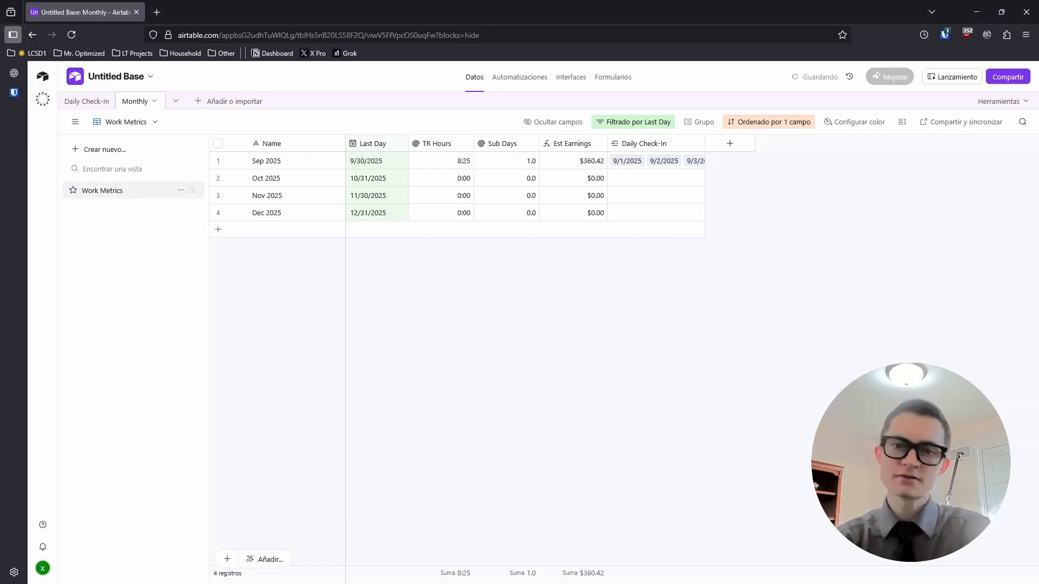
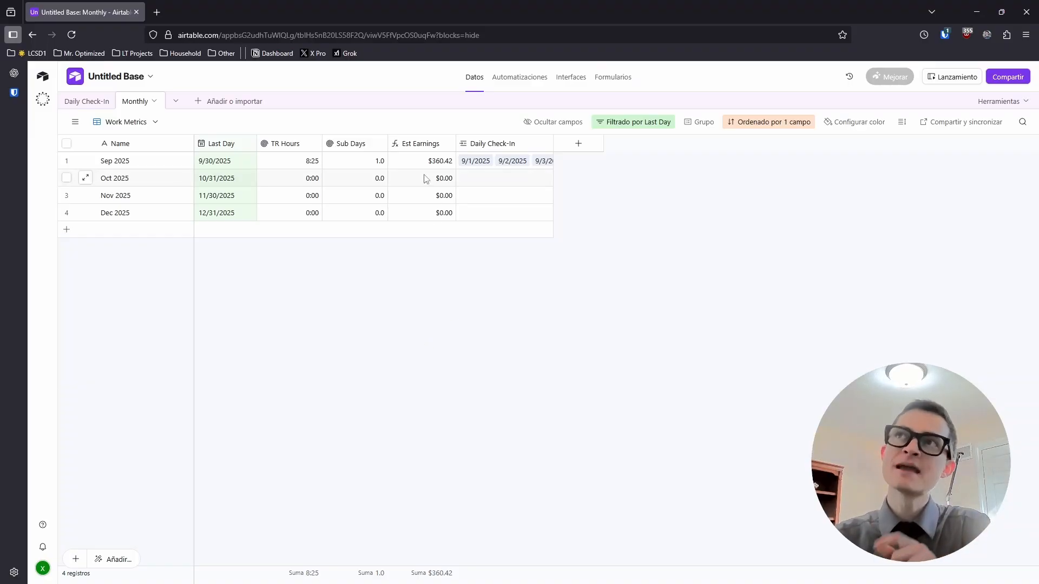
Select and deselect the Est Earnings column, then show the Monthly table's views sidebar
{"action": "left_click", "coordinate": [418, 144]}
{"action": "left_click", "coordinate": [380, 387]}
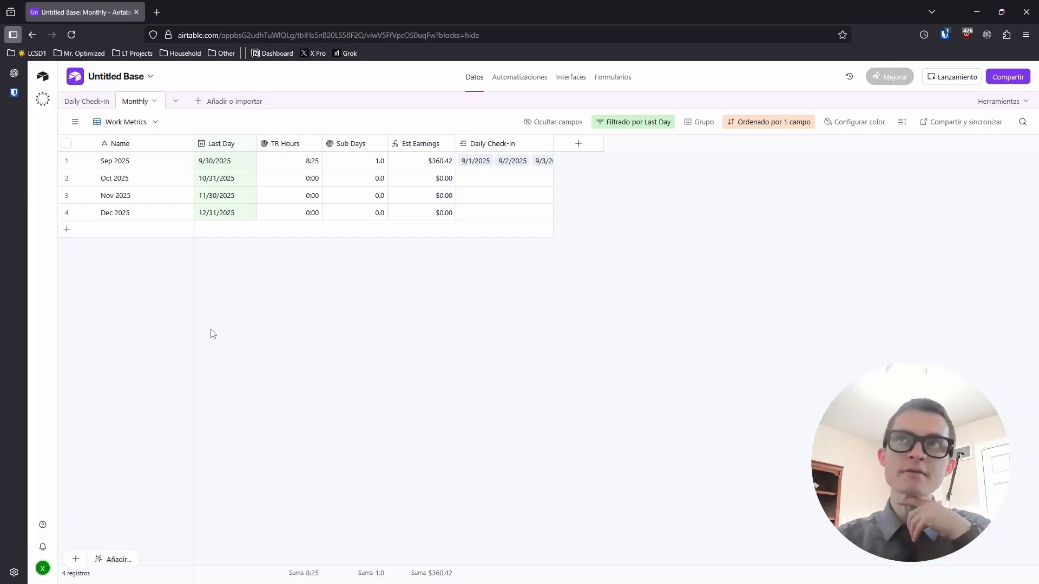
{"action": "left_click", "coordinate": [75, 122]}
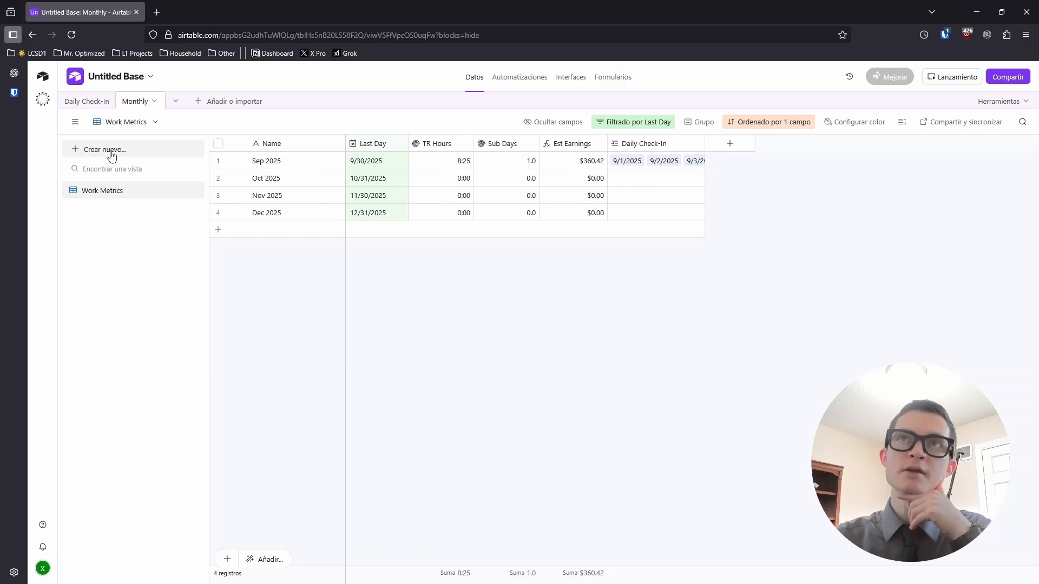
Duplicate the Work Metrics view with Duplicar vista and name the copy 'Money Metrics'
{"action": "right_click", "coordinate": [111, 194]}
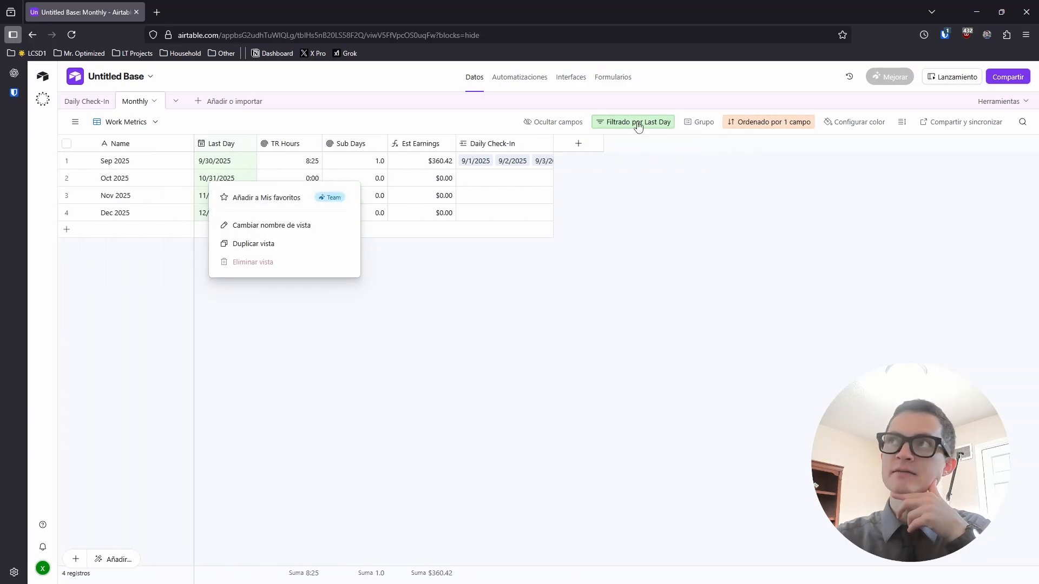
{"action": "mouse_move", "coordinate": [108, 149]}
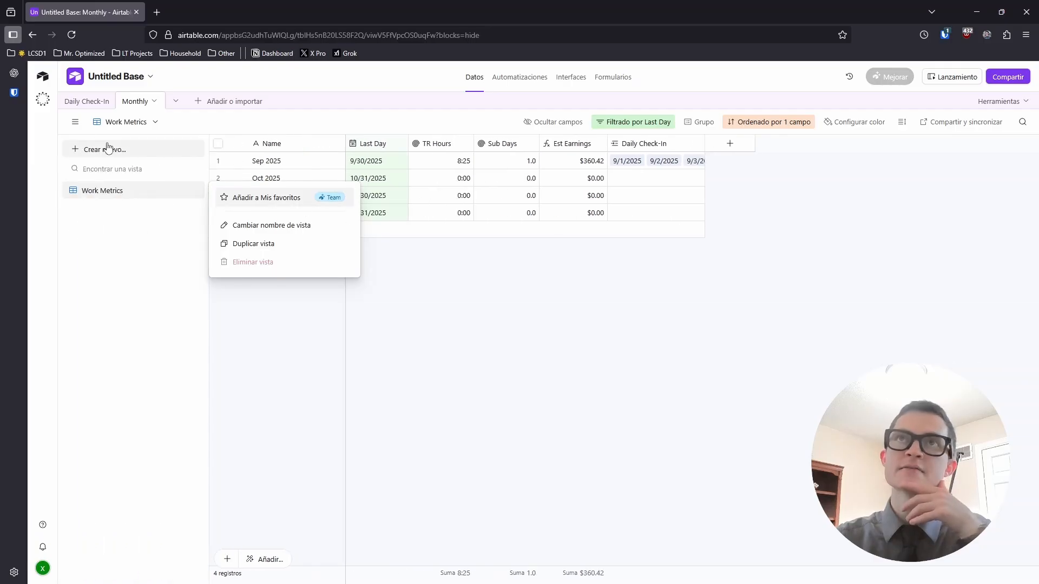
{"action": "left_click", "coordinate": [246, 244]}
{"action": "double_click", "coordinate": [107, 209]}
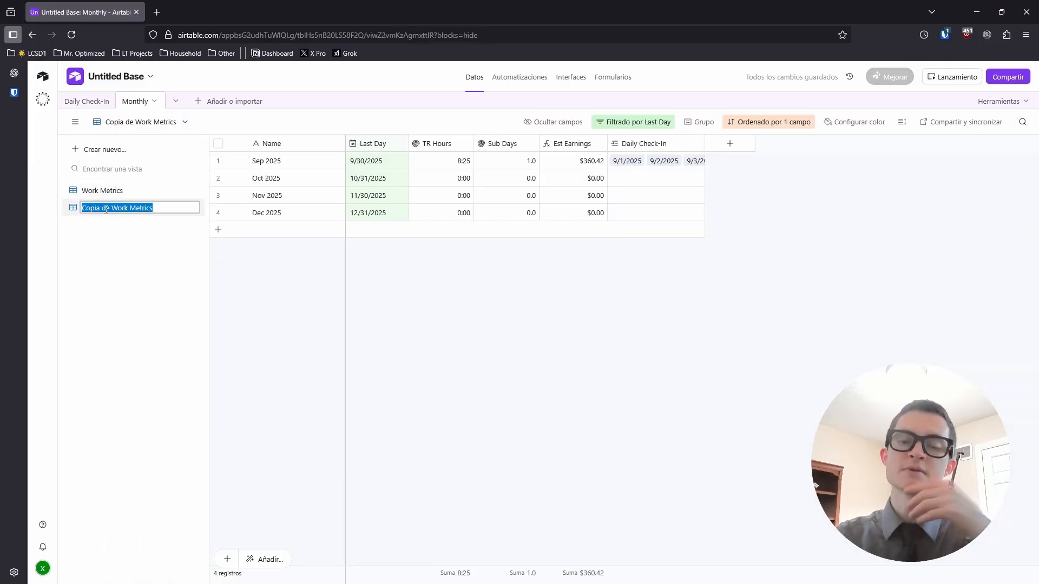
{"action": "type", "text": "Money "}
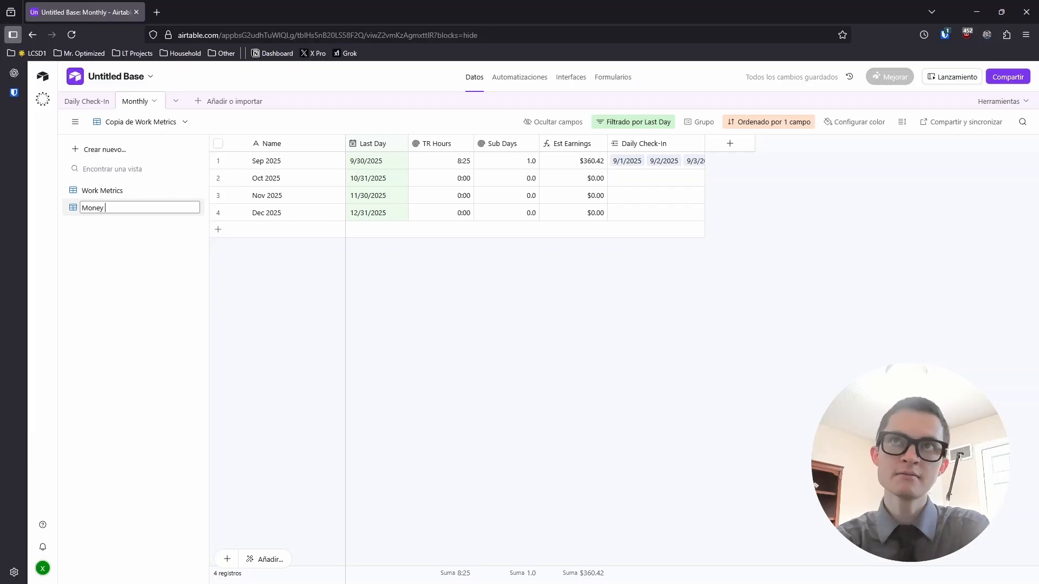
{"action": "type", "text": "Metrics"}
{"action": "key", "text": "Return"}
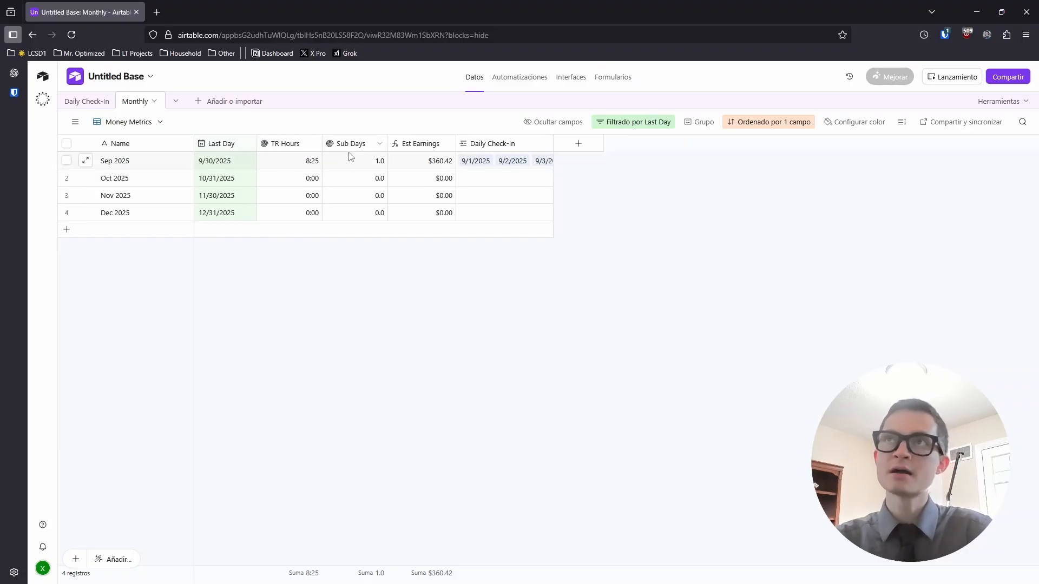
Create a Compilación rollup field summing Daily Check-In's TR Income
{"action": "left_click", "coordinate": [578, 144]}
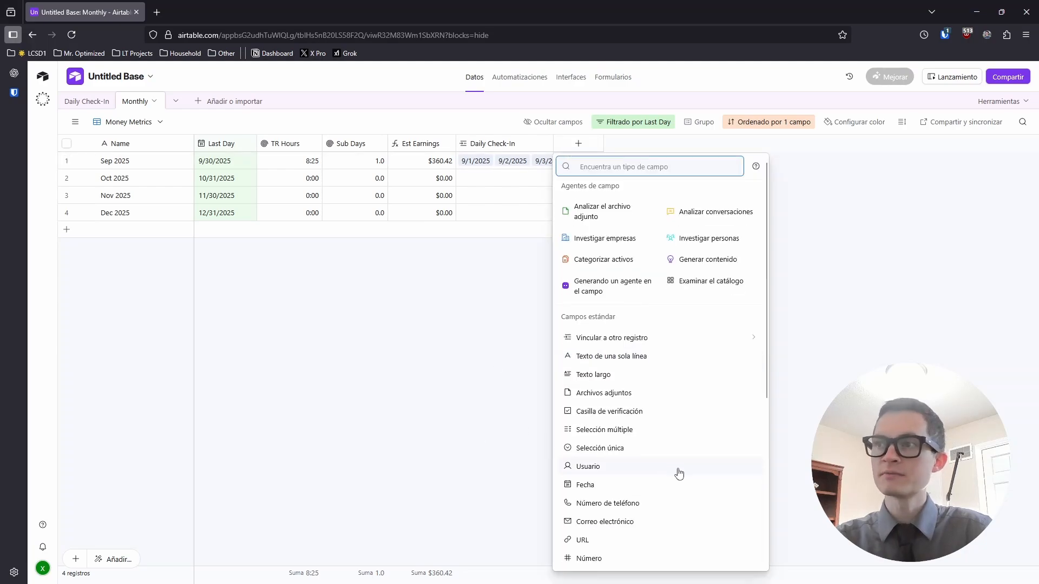
{"action": "scroll", "coordinate": [674, 473], "scroll_direction": "down", "scroll_amount": 4}
{"action": "left_click", "coordinate": [621, 454]}
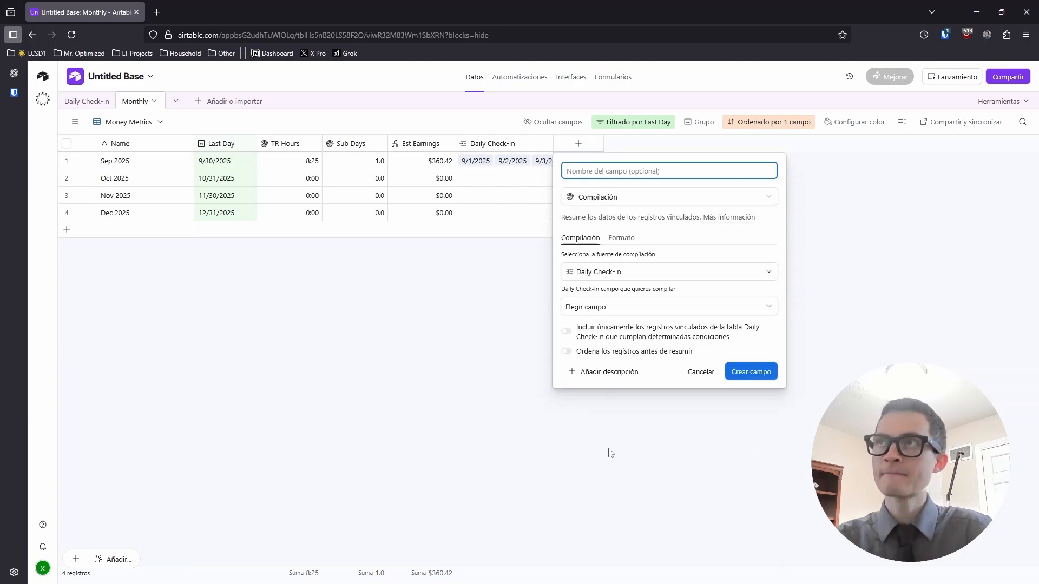
{"action": "left_click", "coordinate": [610, 309]}
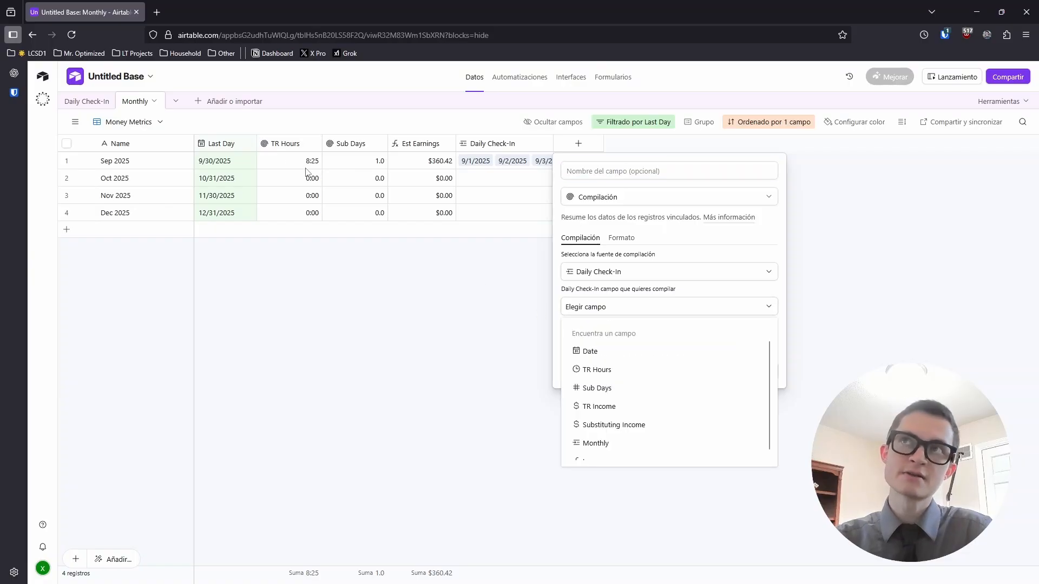
{"action": "left_click", "coordinate": [620, 407]}
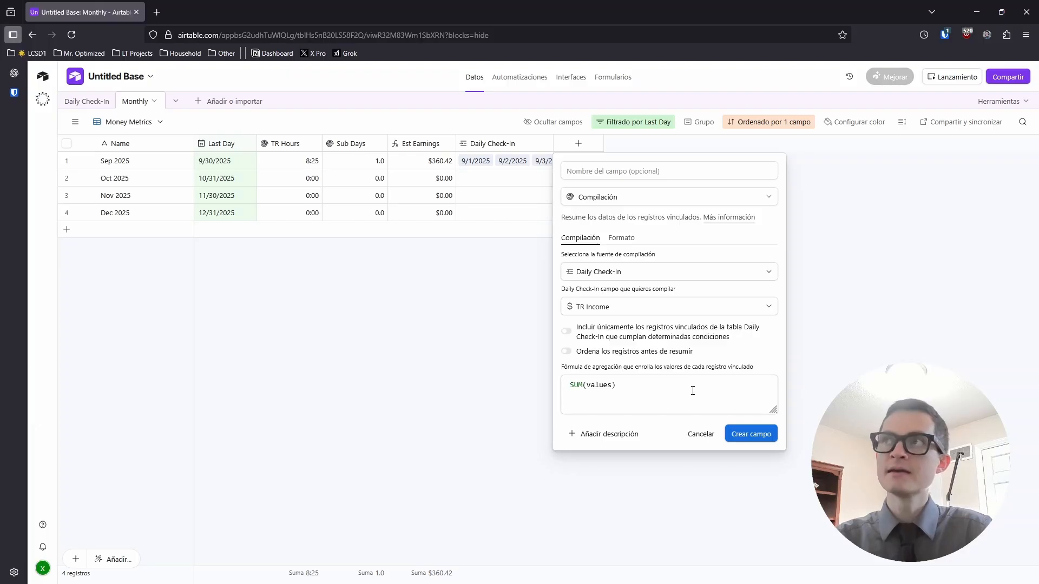
{"action": "left_click", "coordinate": [747, 434]}
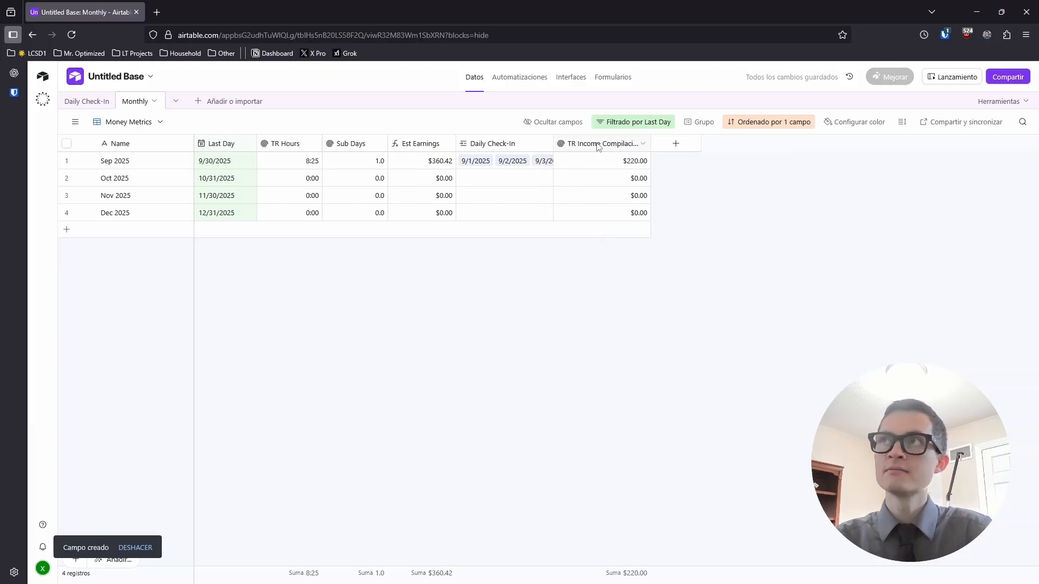
Move the new rollup column after TR Hours and rename it 'TR Income'
{"action": "left_click_drag", "start_coordinate": [598, 146], "coordinate": [354, 146]}
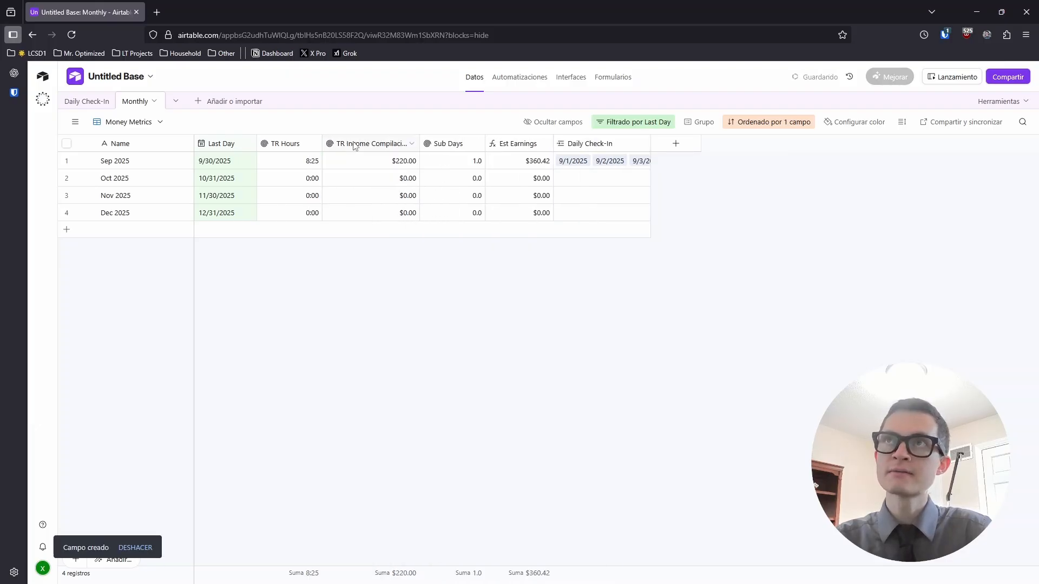
{"action": "double_click", "coordinate": [407, 144]}
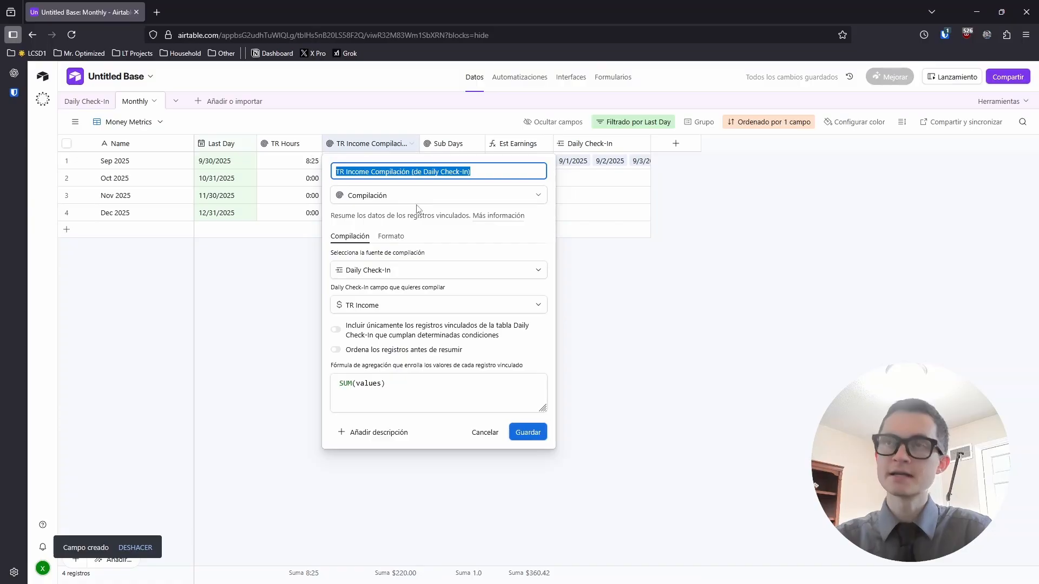
{"action": "key", "text": "End"}
{"action": "key", "text": "ctrl+shift+Left"}
{"action": "key", "text": "ctrl+shift+Left"}
{"action": "key", "text": "ctrl+shift+Left"}
{"action": "key", "text": "ctrl+shift+Left"}
{"action": "key", "text": "ctrl+shift+Left"}
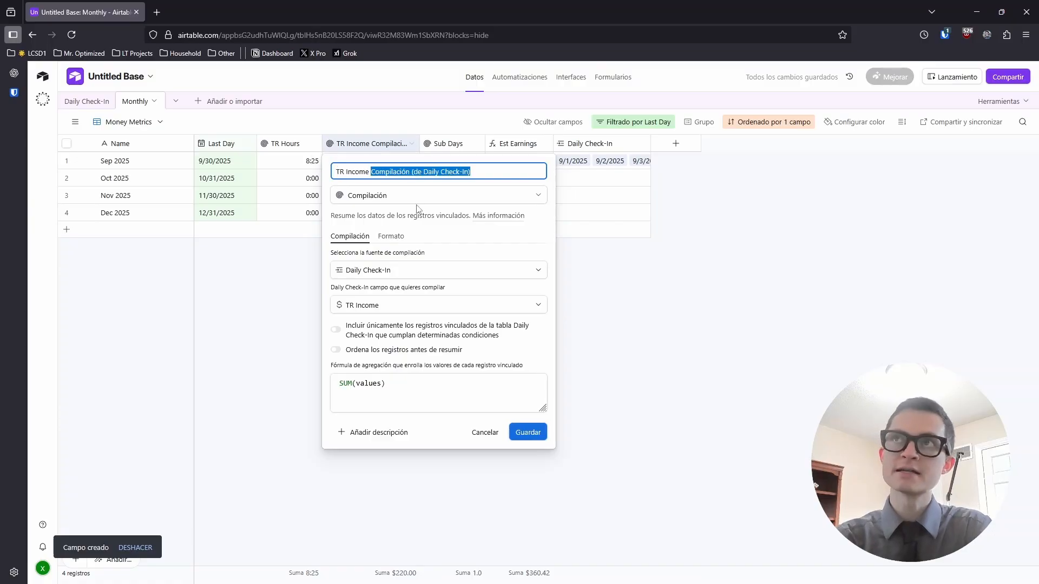
{"action": "key", "text": "BackSpace"}
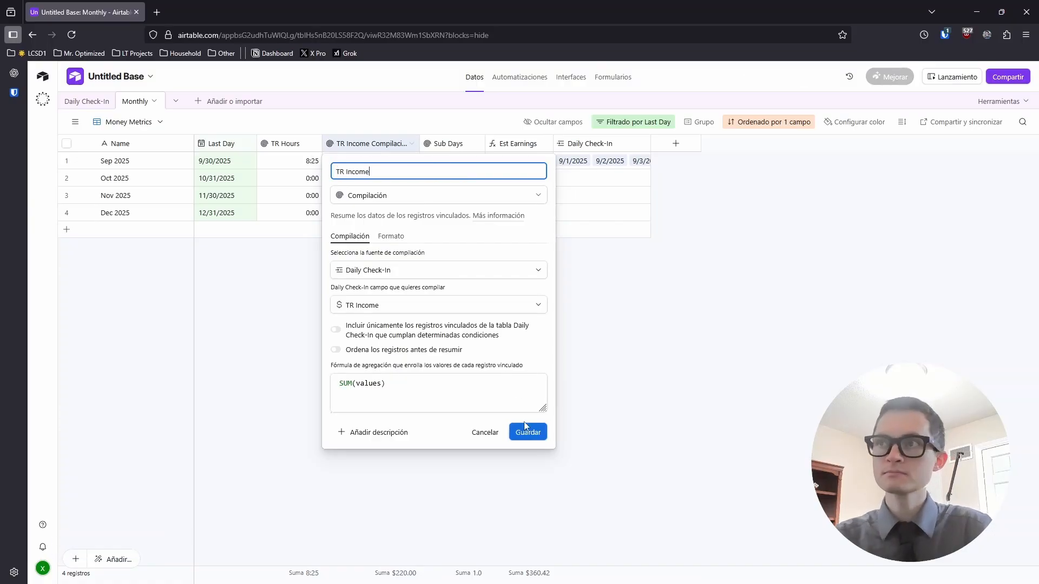
{"action": "left_click", "coordinate": [526, 431]}
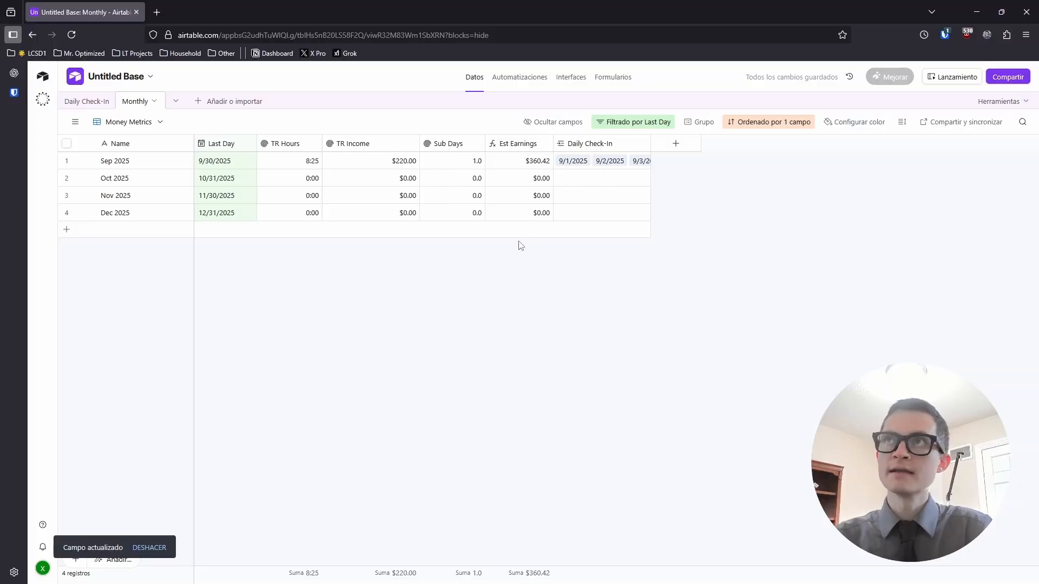
{"action": "left_click", "coordinate": [676, 143]}
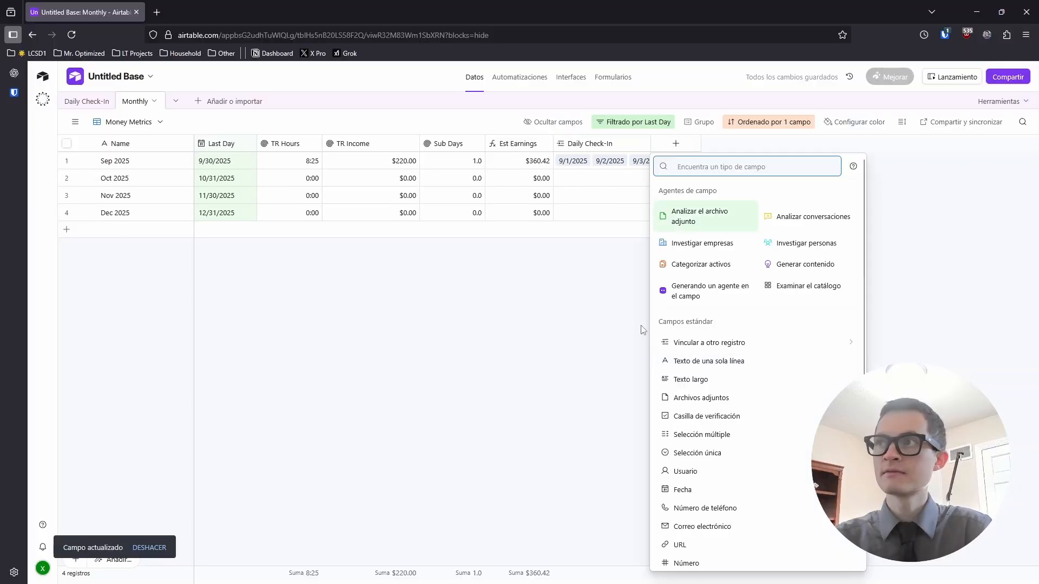
Create a 'Subbing Income' rollup of the Daily Check-In income field, placed after Sub Days
{"action": "scroll", "coordinate": [680, 465], "scroll_direction": "down", "scroll_amount": 5}
{"action": "left_click", "coordinate": [688, 454]}
{"action": "type", "text": "Subbin"}
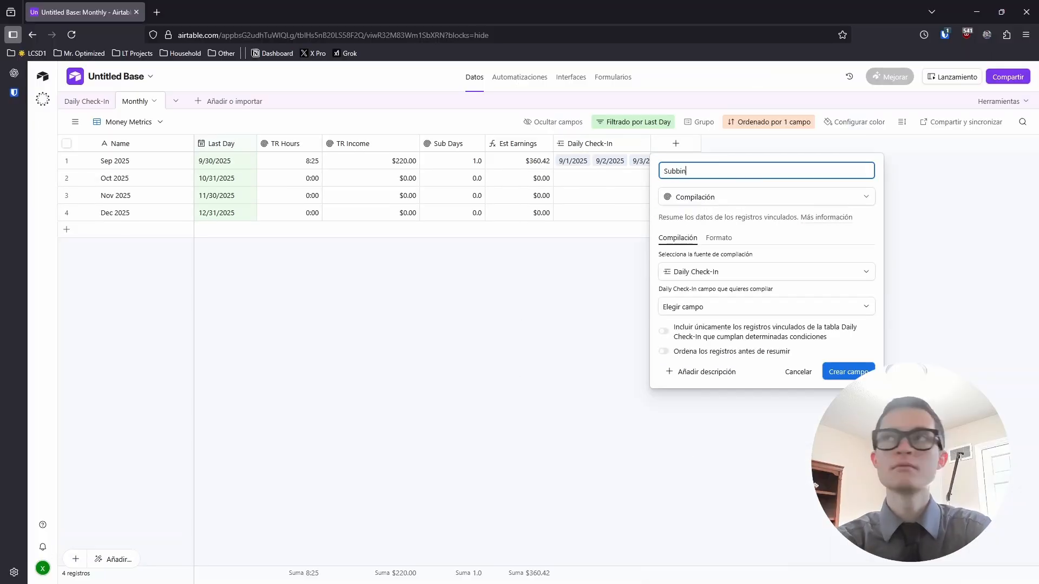
{"action": "type", "text": "g Income"}
{"action": "left_click", "coordinate": [725, 307]}
{"action": "left_click", "coordinate": [718, 424]}
{"action": "left_click", "coordinate": [848, 372]}
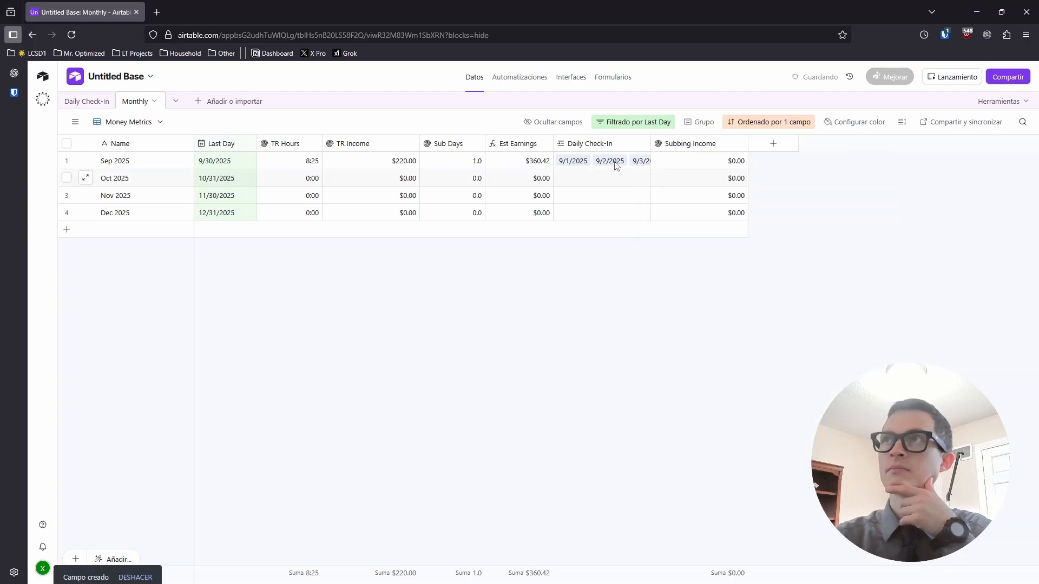
{"action": "left_click_drag", "start_coordinate": [684, 146], "coordinate": [504, 146]}
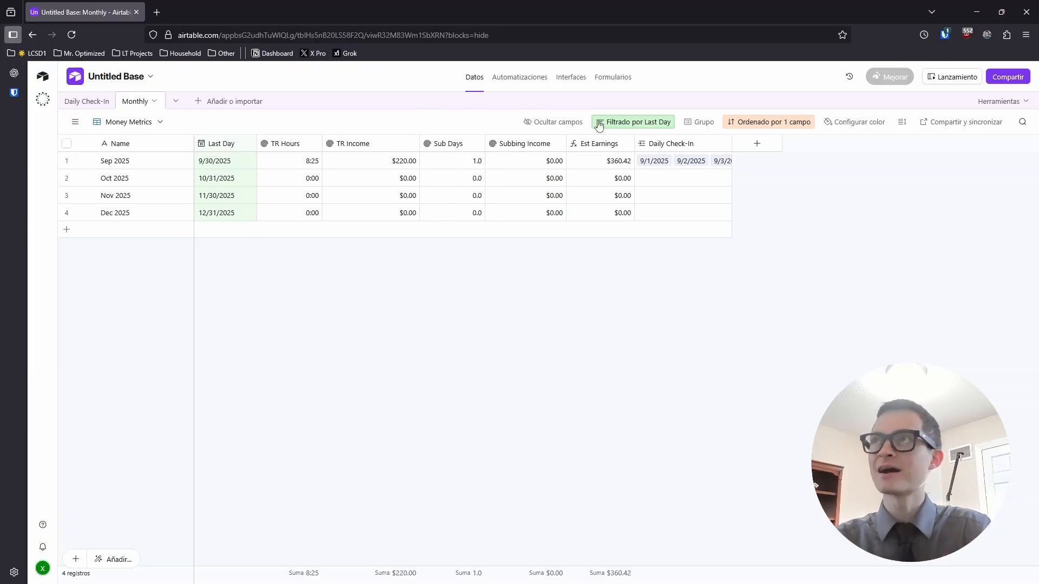
Hide TR Hours, Sub Days and Est Earnings in Money Metrics with Ocultar campos
{"action": "left_click", "coordinate": [570, 123]}
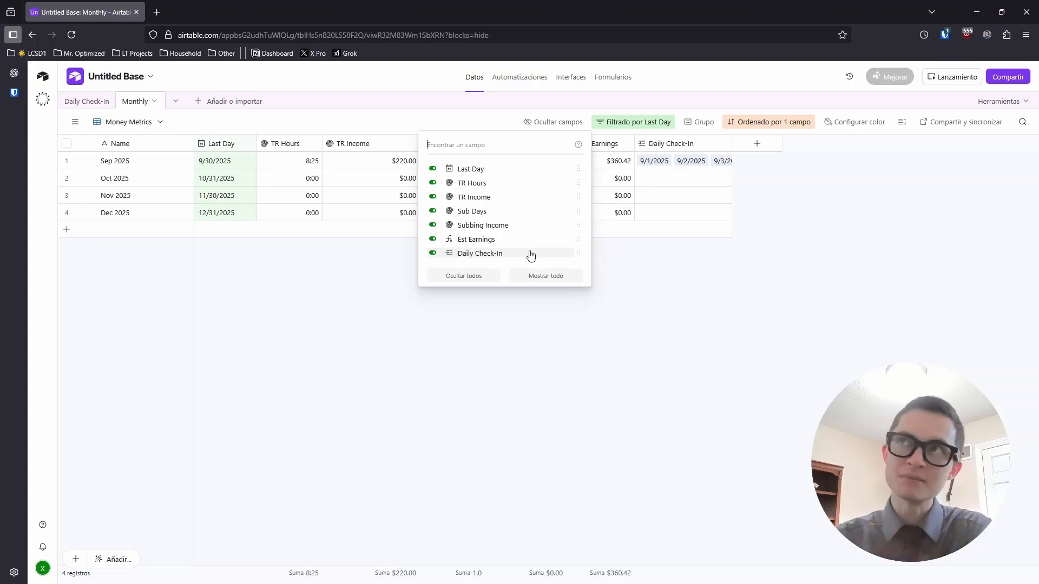
{"action": "left_click", "coordinate": [432, 183]}
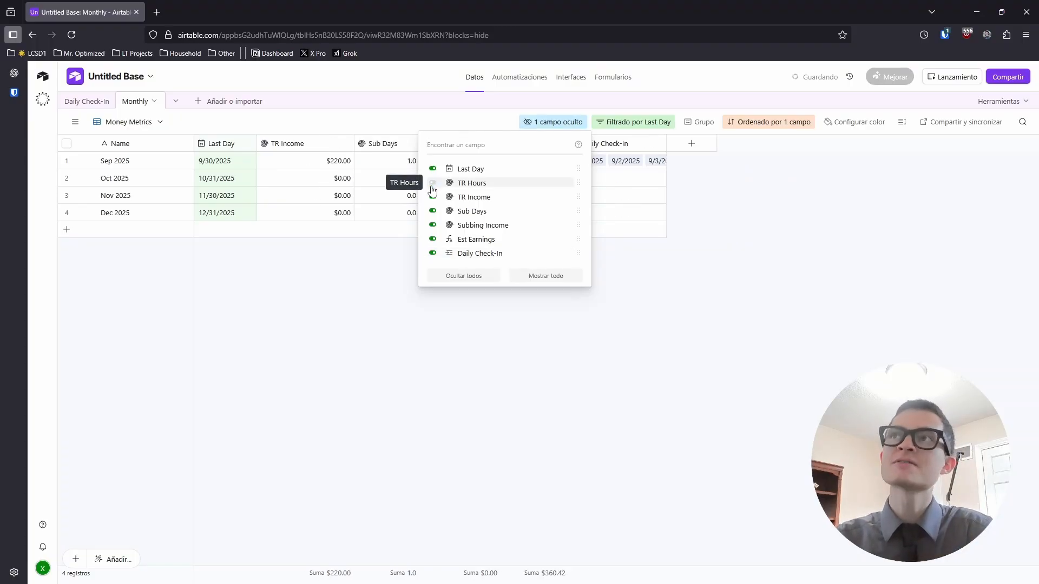
{"action": "left_click", "coordinate": [433, 211]}
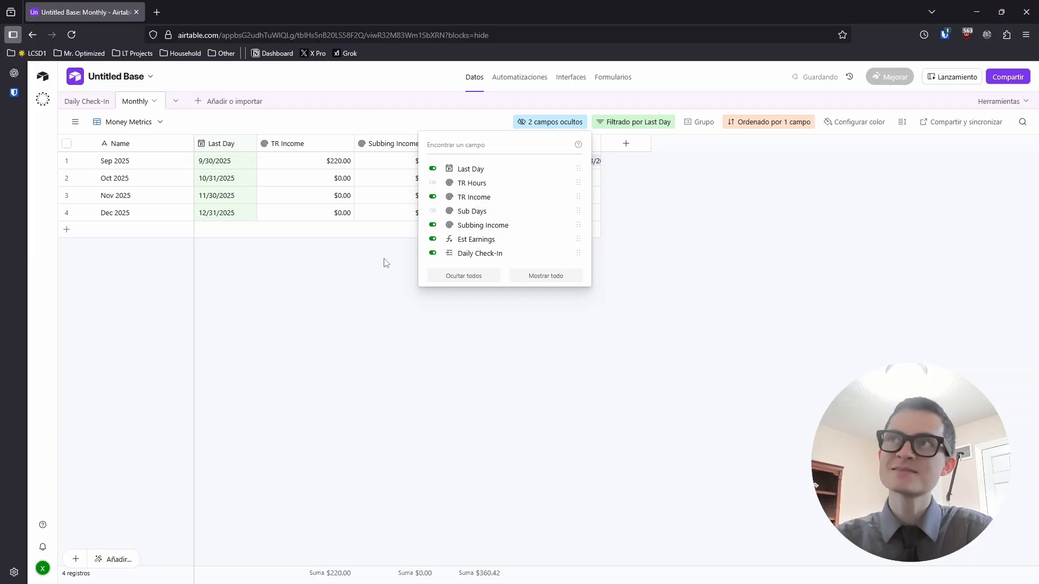
{"action": "left_click", "coordinate": [432, 240]}
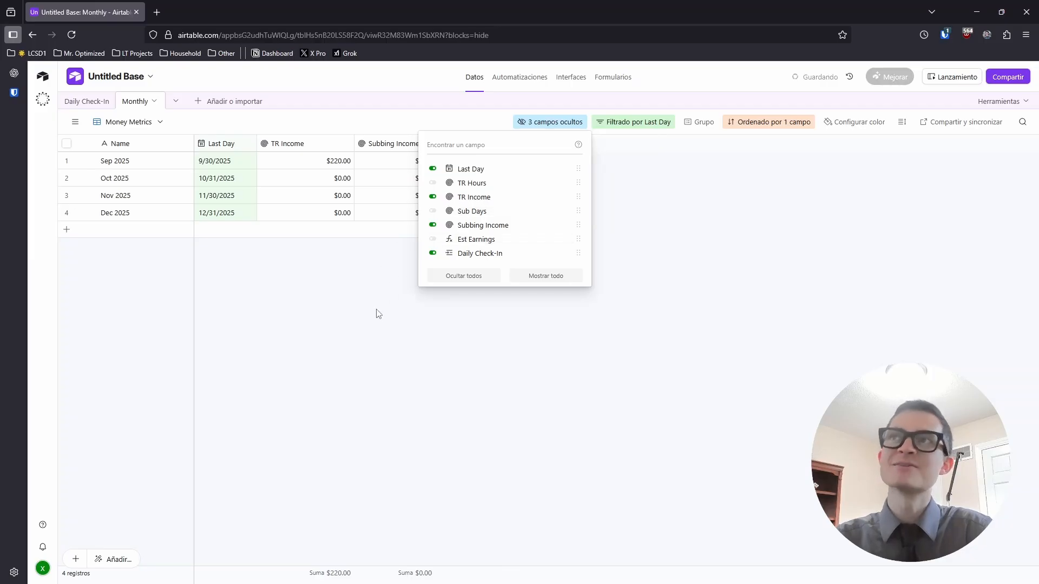
{"action": "left_click", "coordinate": [377, 365]}
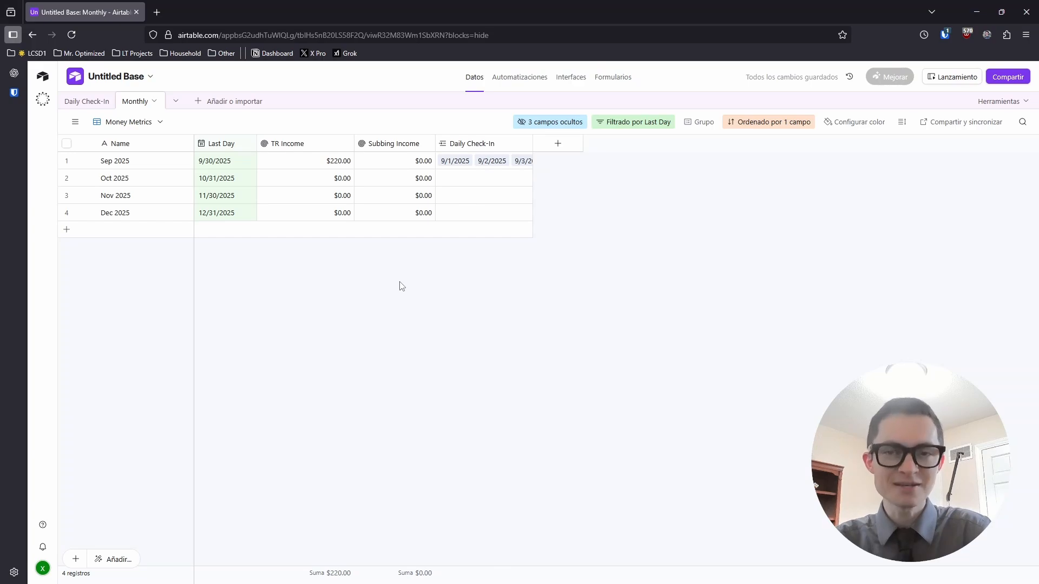
{"action": "left_click", "coordinate": [75, 122]}
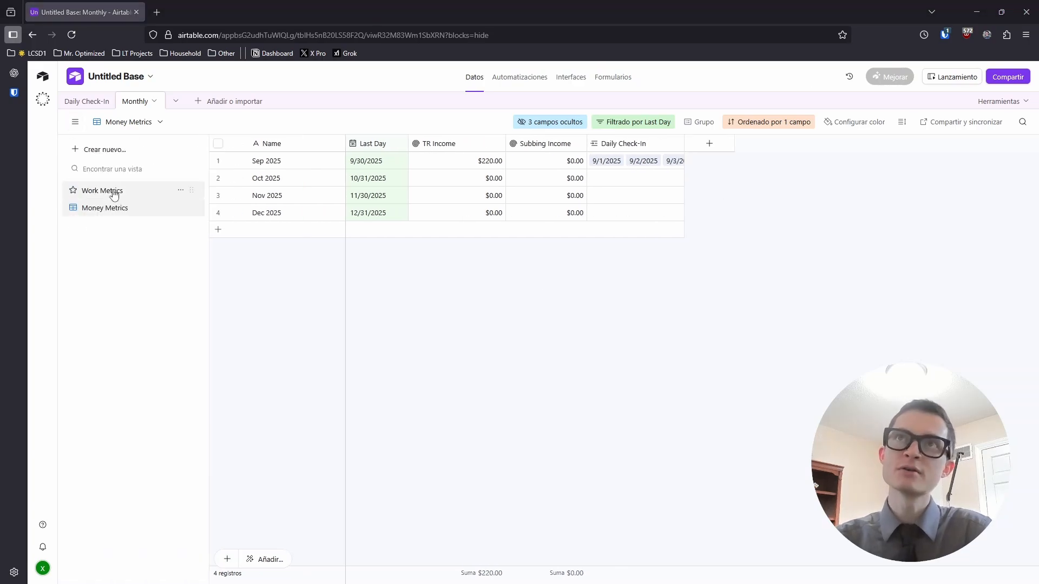
In the Work Metrics view, hide the TR Income and Subbing Income columns
{"action": "left_click", "coordinate": [113, 191]}
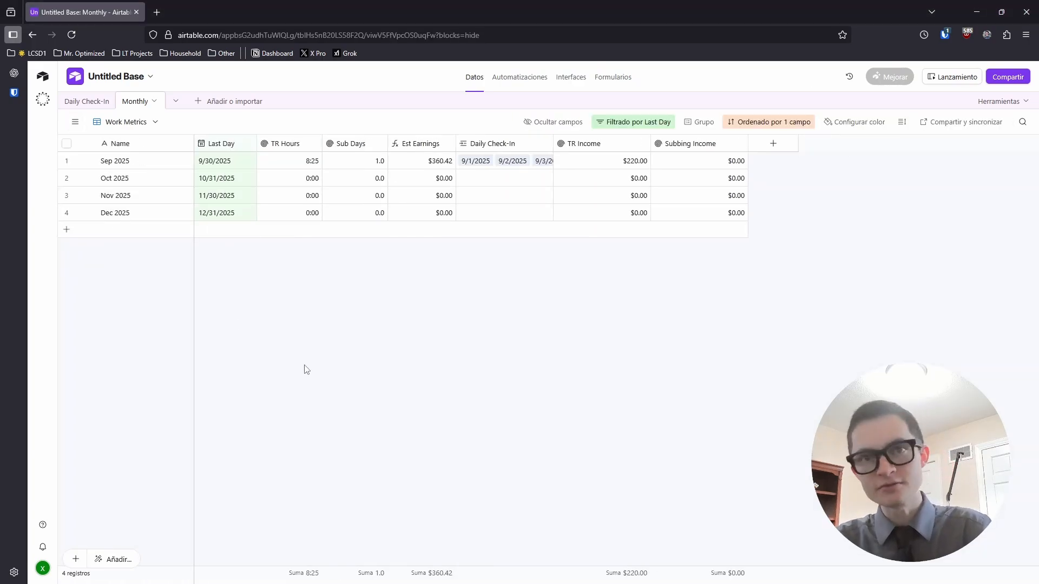
{"action": "left_click", "coordinate": [541, 125]}
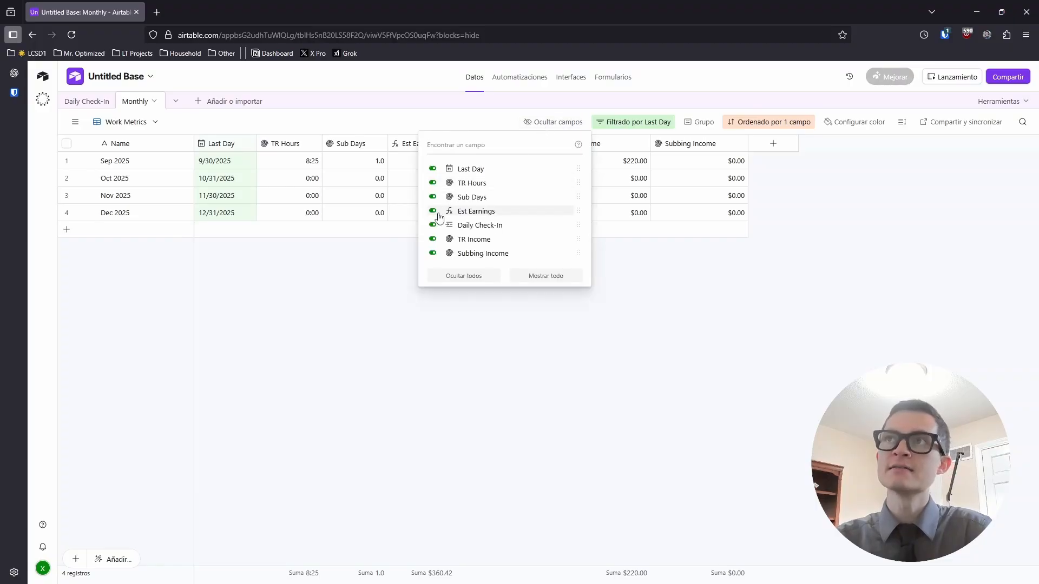
{"action": "left_click", "coordinate": [433, 240]}
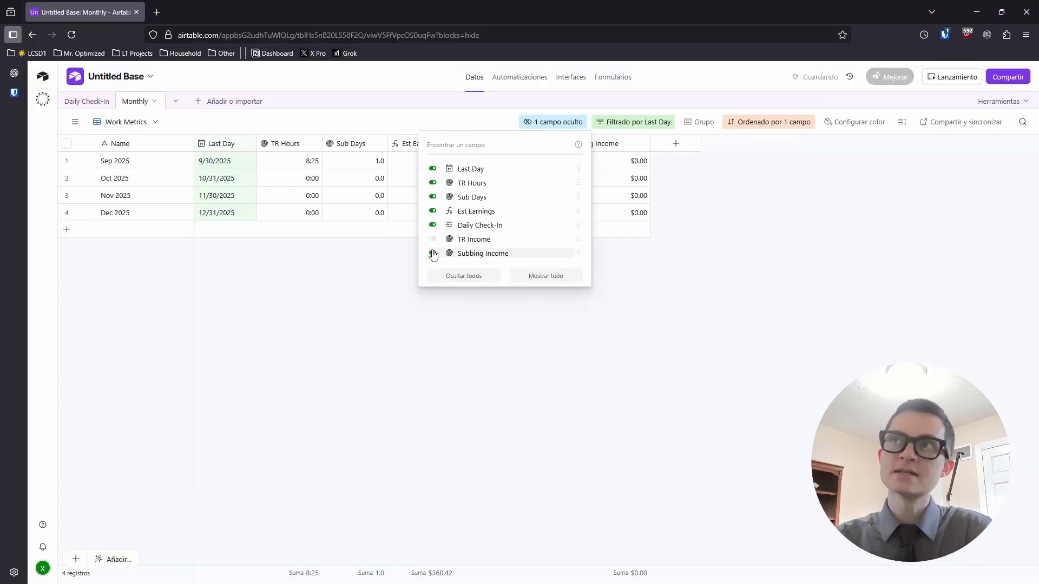
{"action": "left_click", "coordinate": [433, 254]}
{"action": "left_click", "coordinate": [362, 306]}
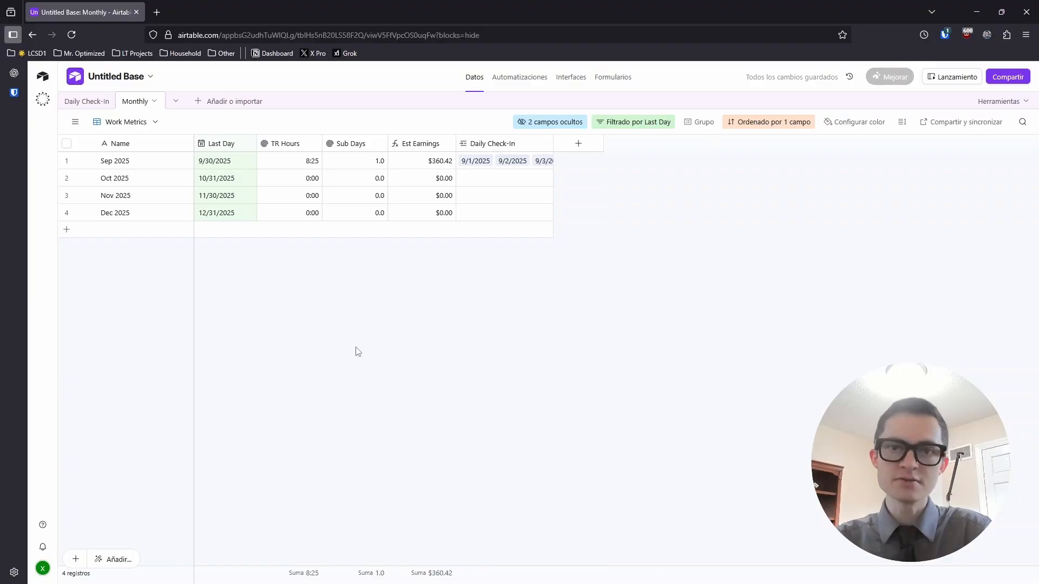